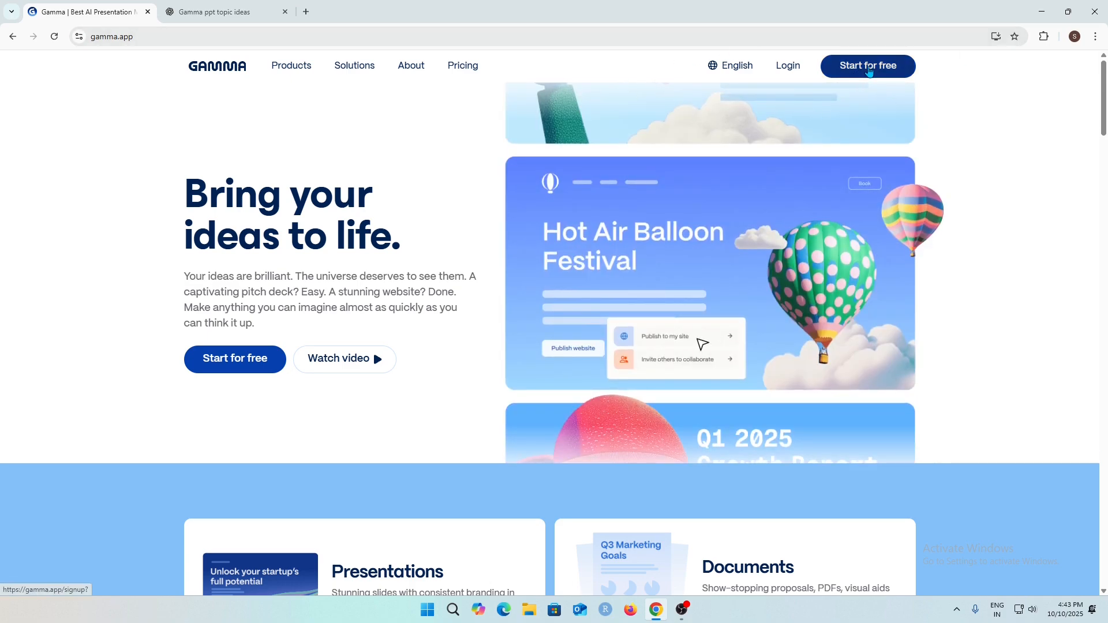
Start a free Gamma sign-up and continue with a Google account.
click(867, 67)
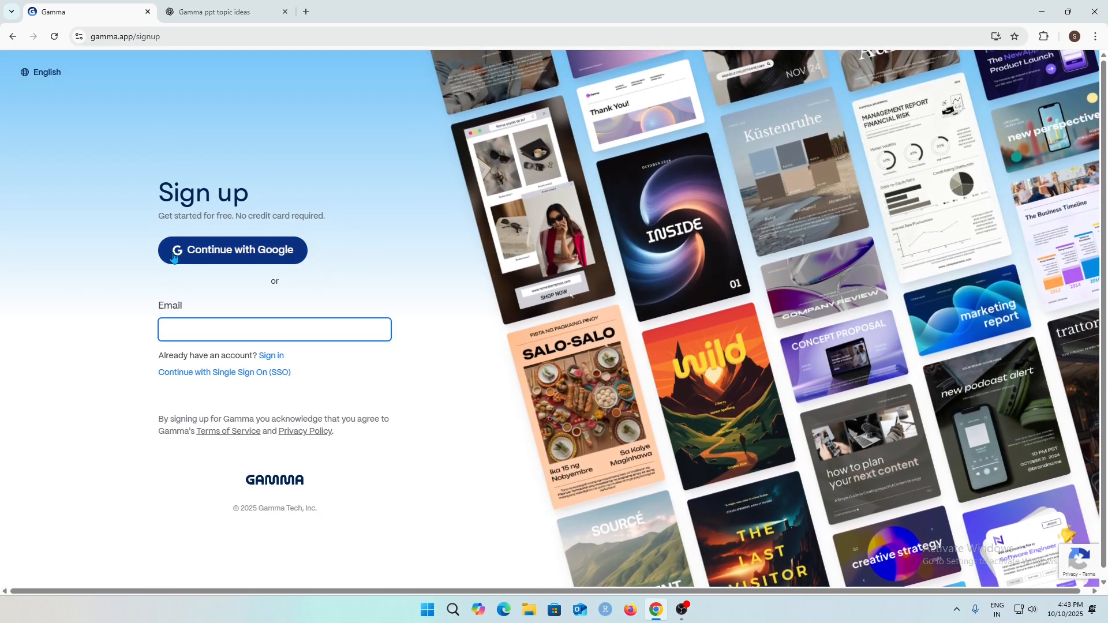
click(241, 253)
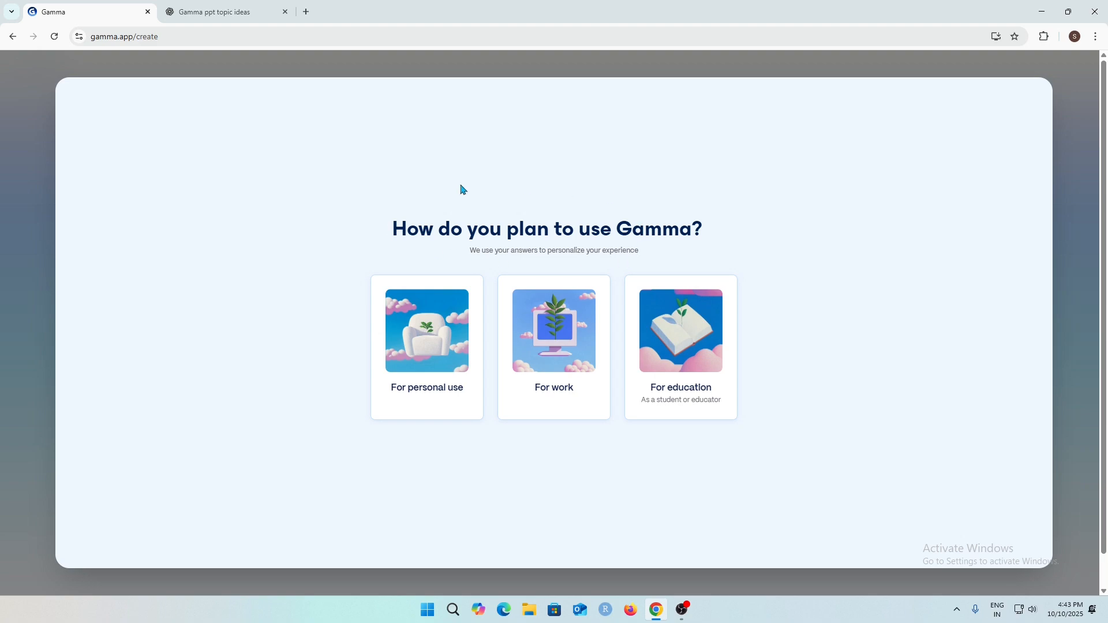
Answer the onboarding questions with personal use, the Creator role and an organization of just me.
click(424, 367)
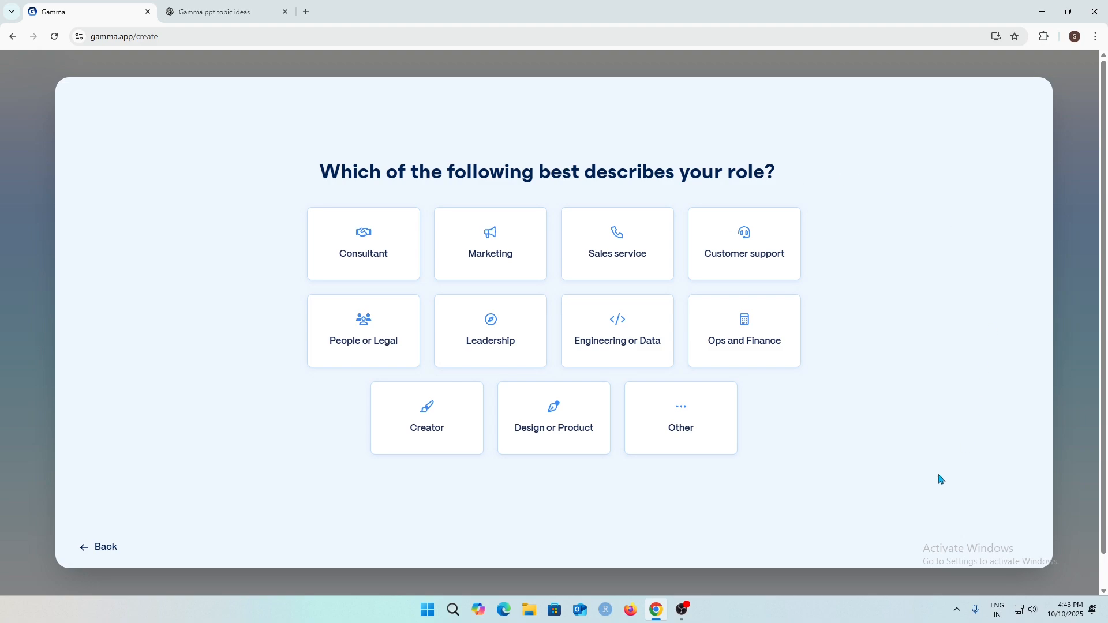
click(428, 426)
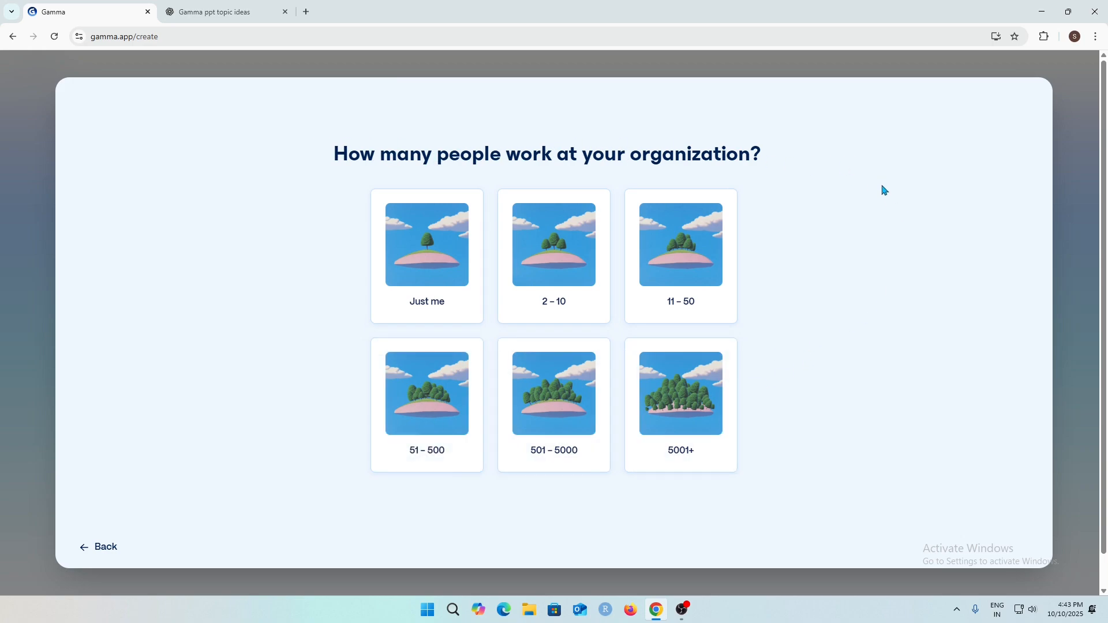
click(437, 301)
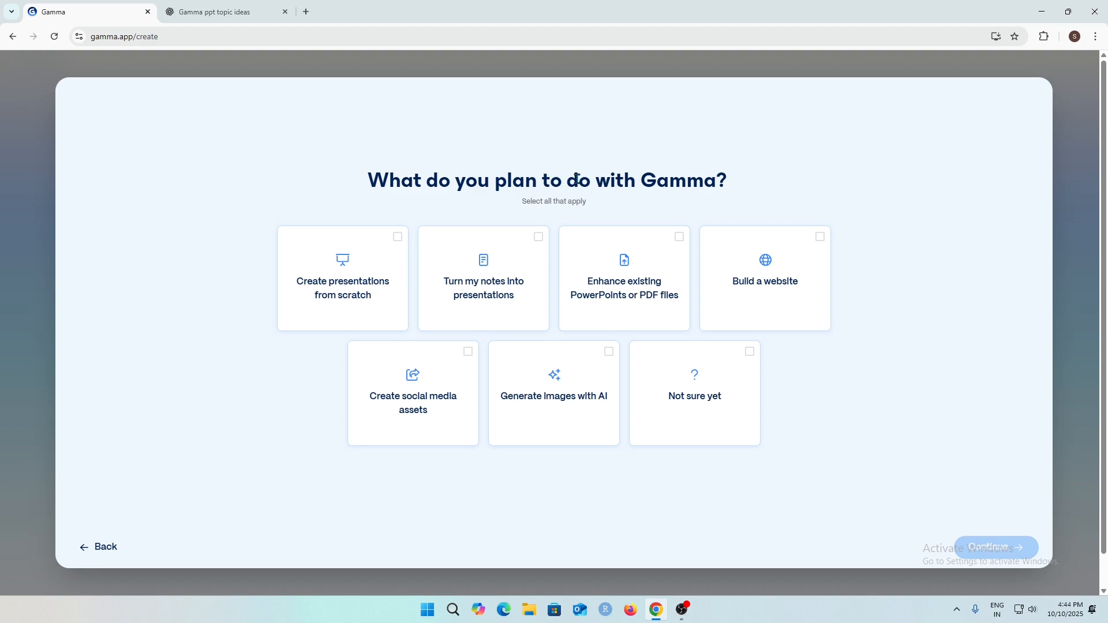
Select creating presentations from scratch, building a website and generating images with AI as plans, then choose Google or other search as the referral.
click(363, 272)
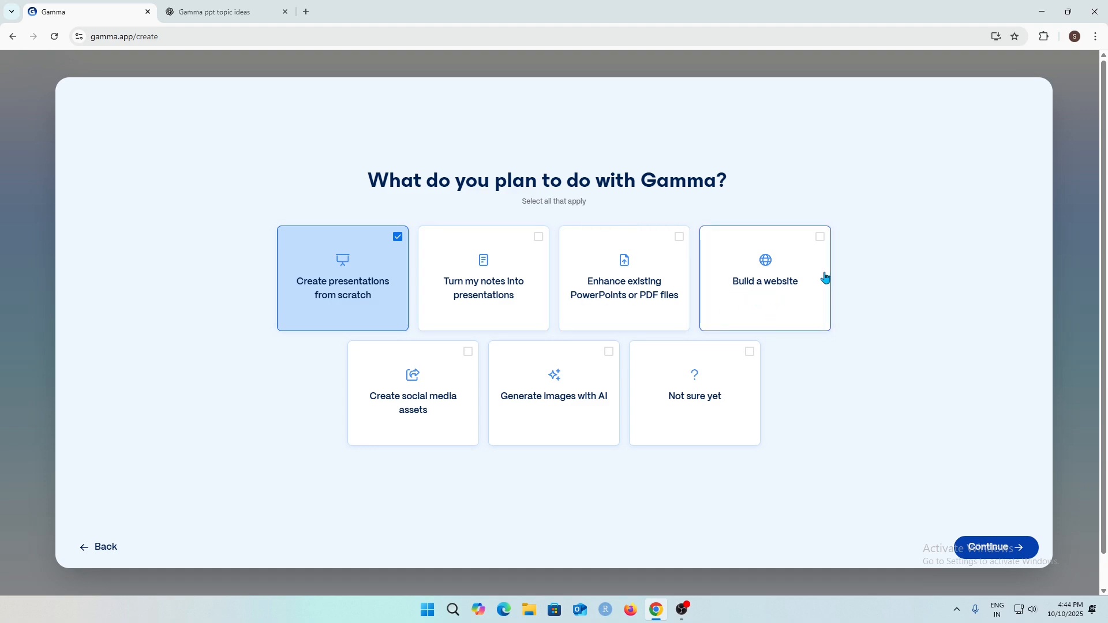
click(776, 317)
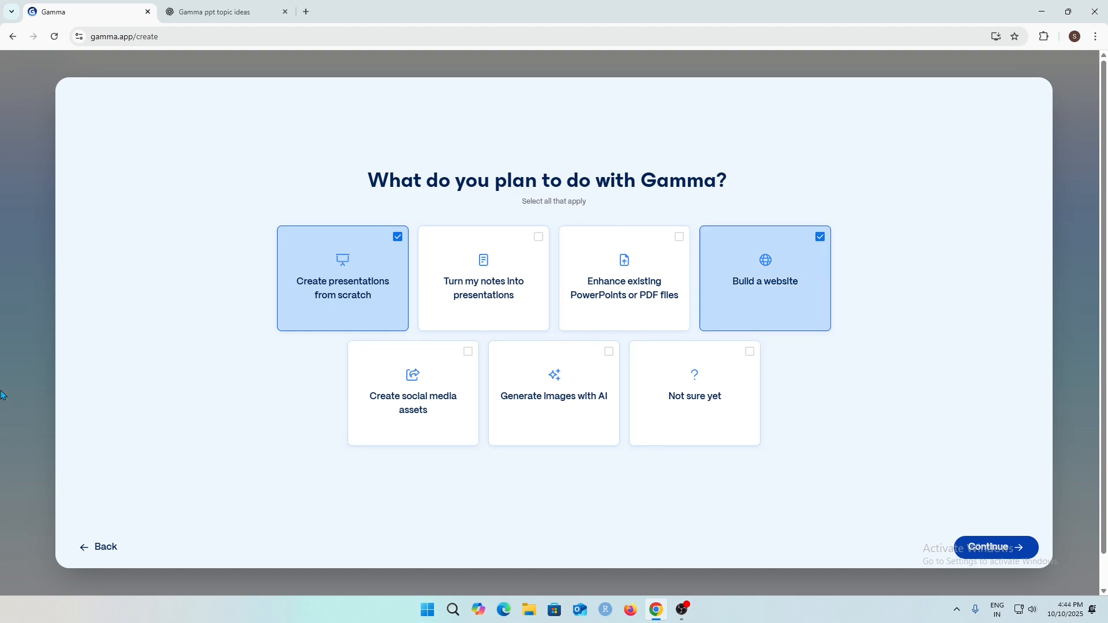
click(582, 404)
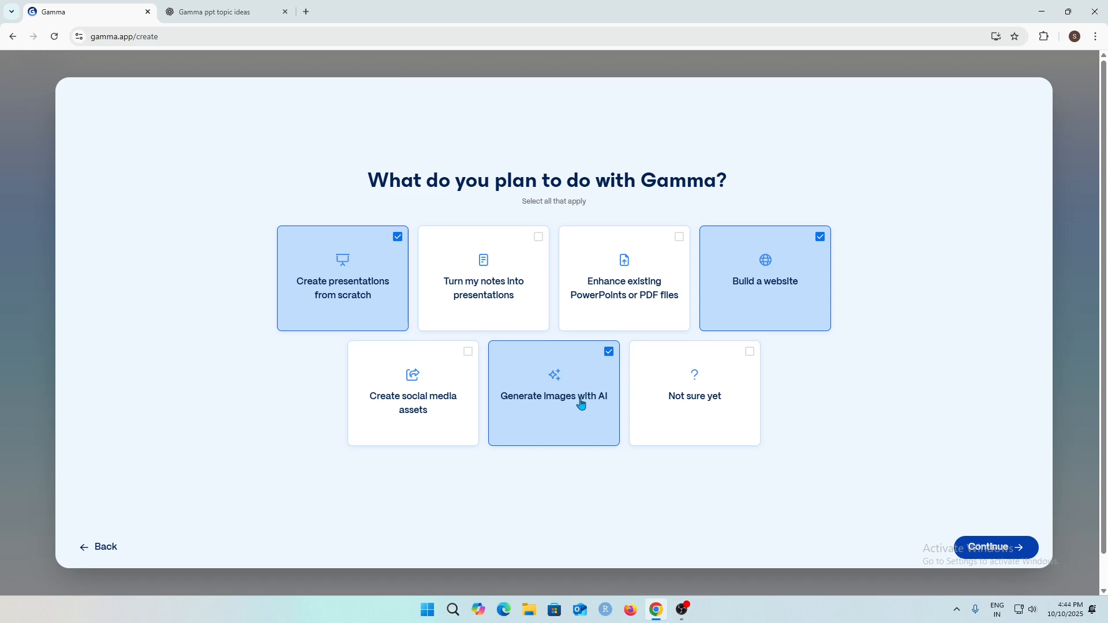
click(1006, 554)
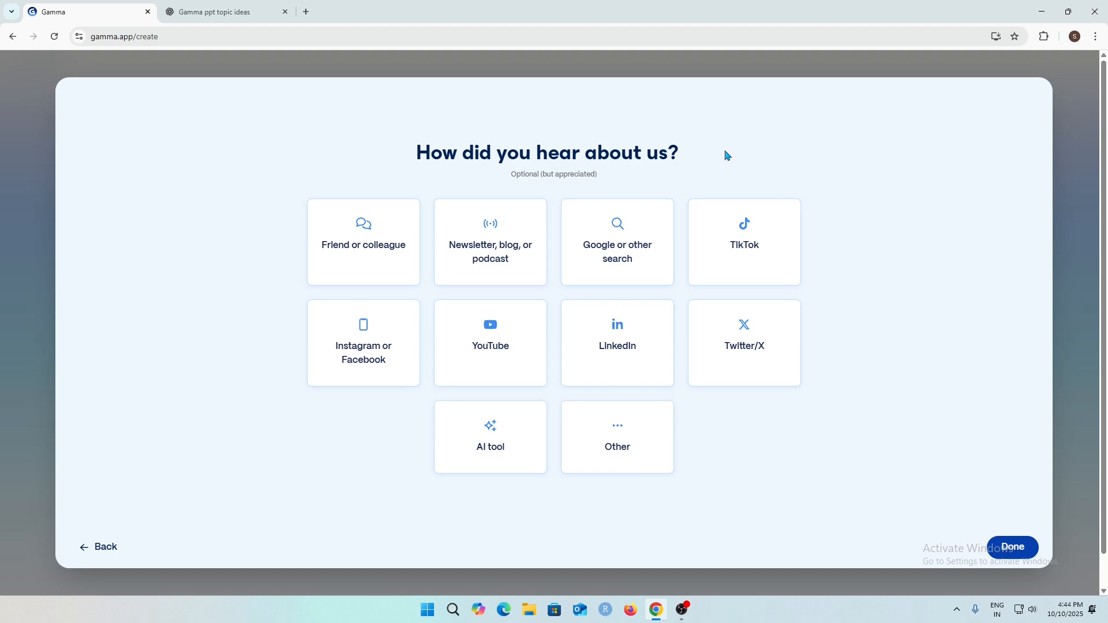
click(641, 243)
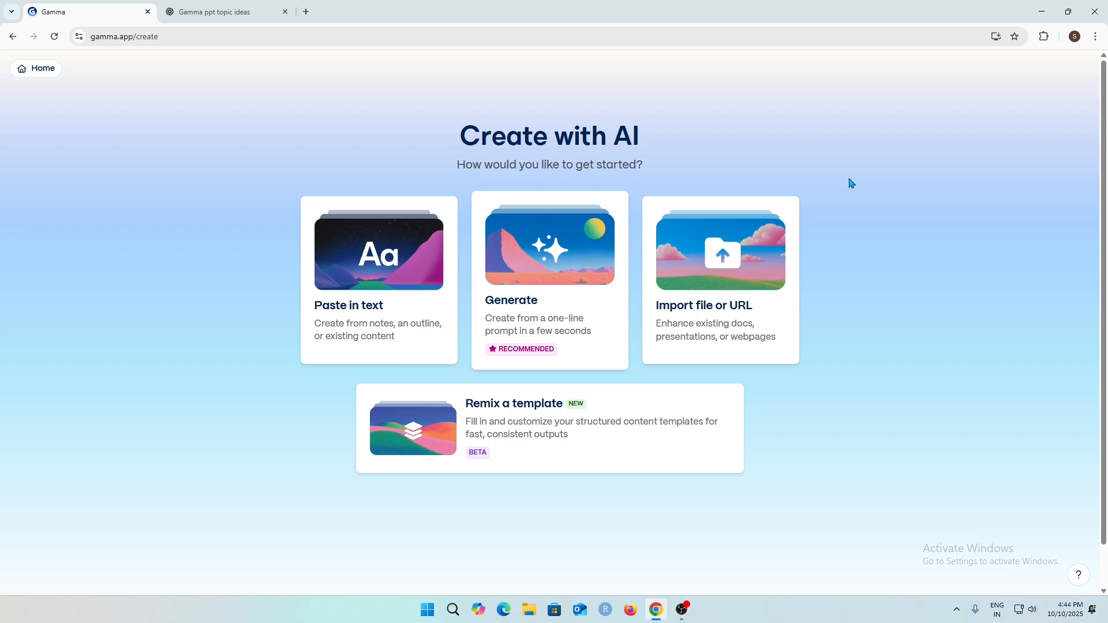
Explore the Paste in text creation page and go back to the Create with AI options.
click(395, 258)
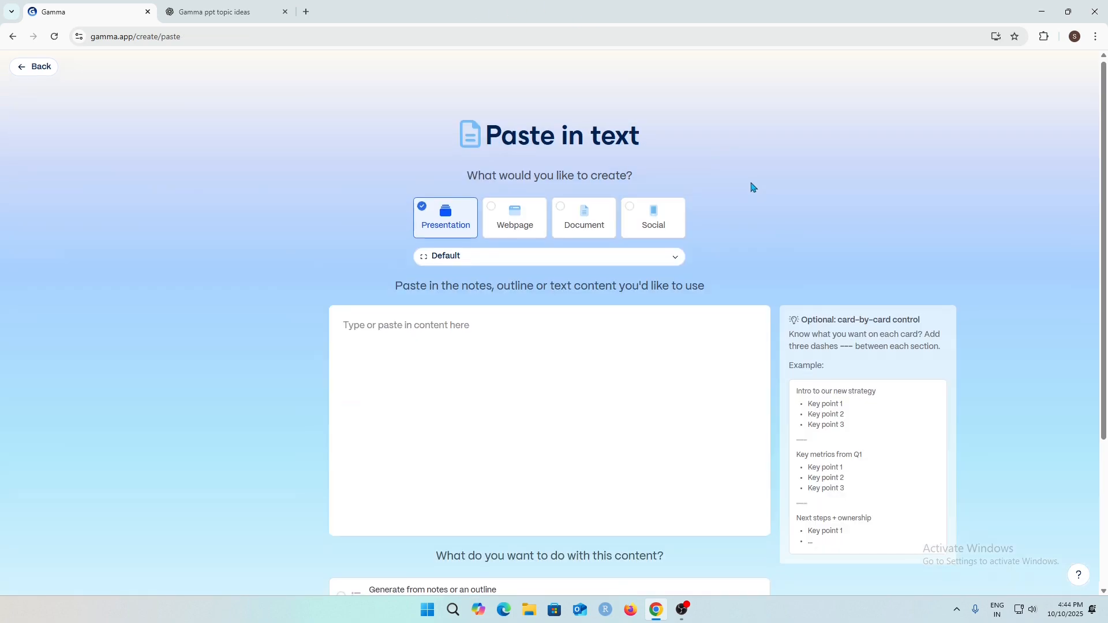
scroll(702, 295, down, 3)
scroll(658, 296, up, 1)
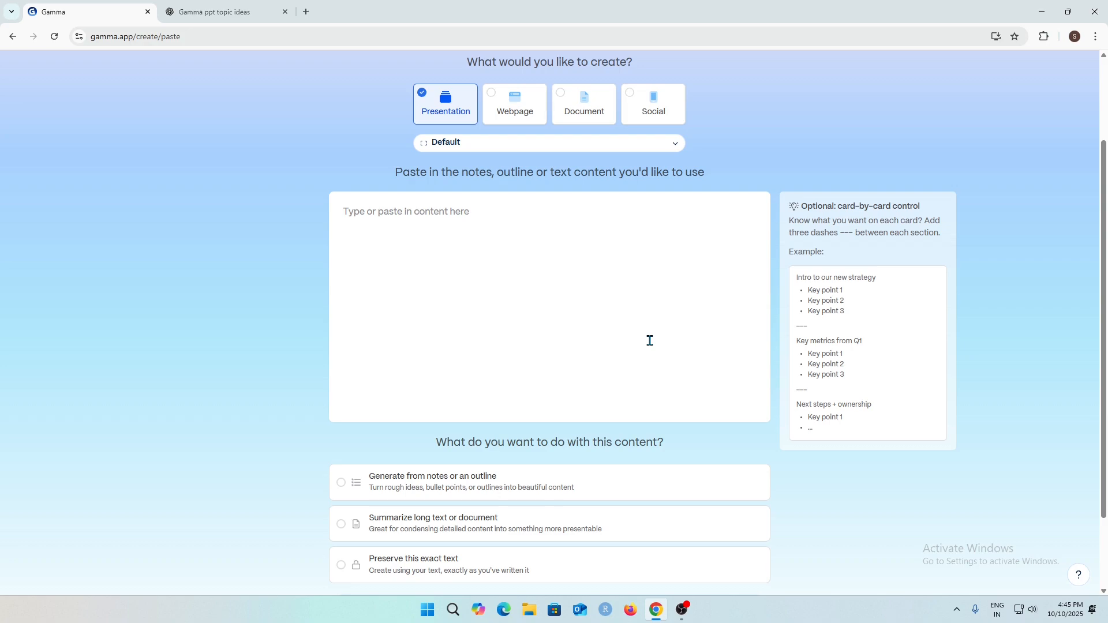
scroll(453, 240, up, 2)
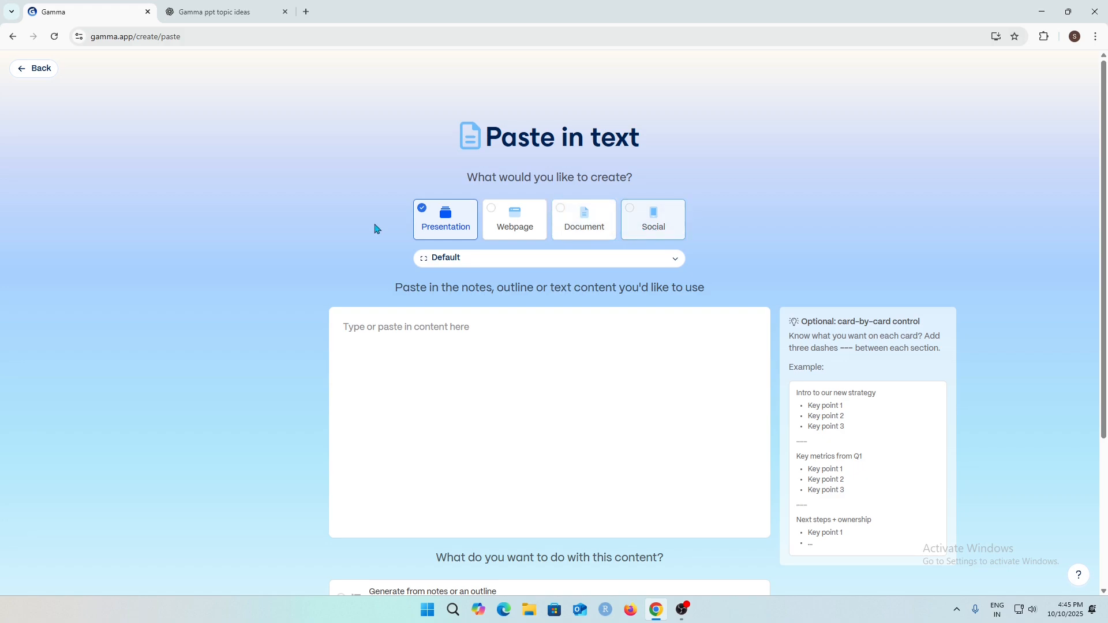
scroll(628, 369, down, 2)
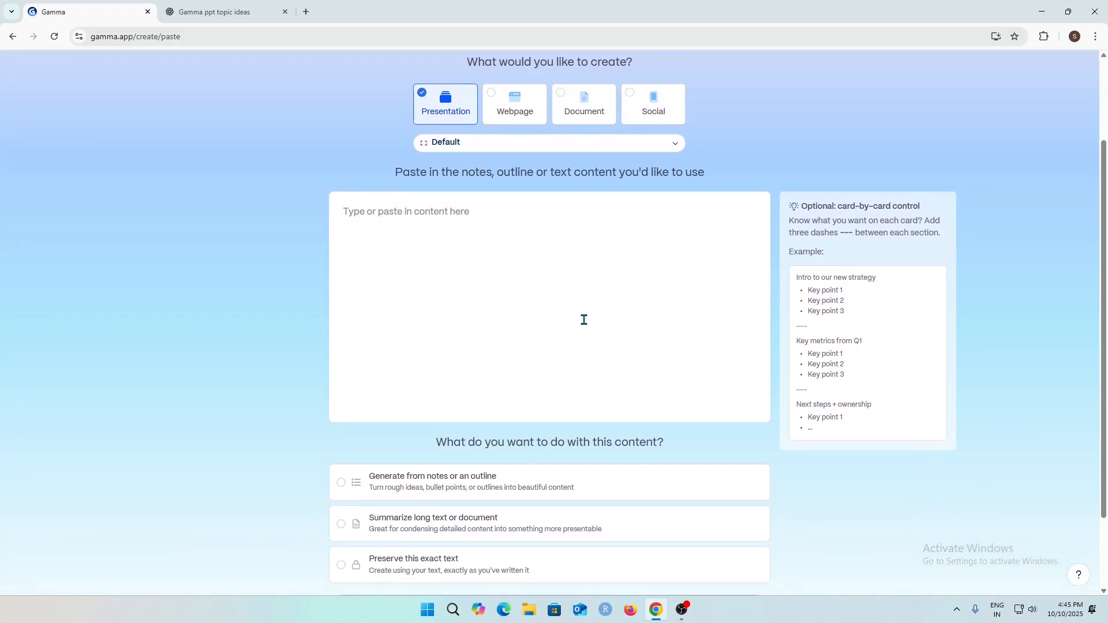
scroll(587, 319, down, 2)
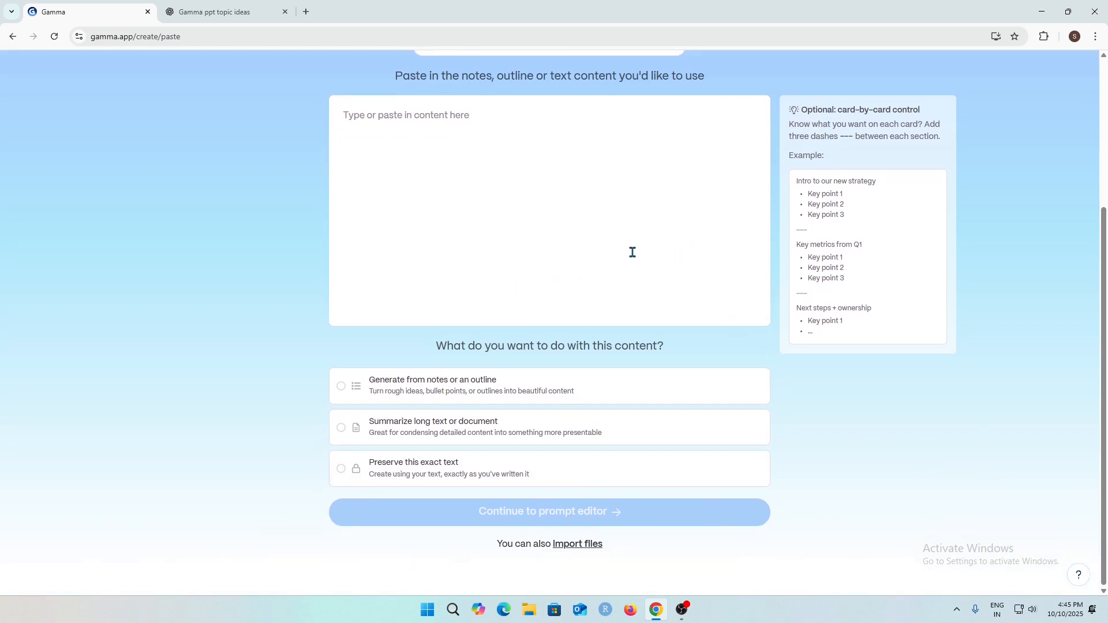
scroll(641, 269, up, 4)
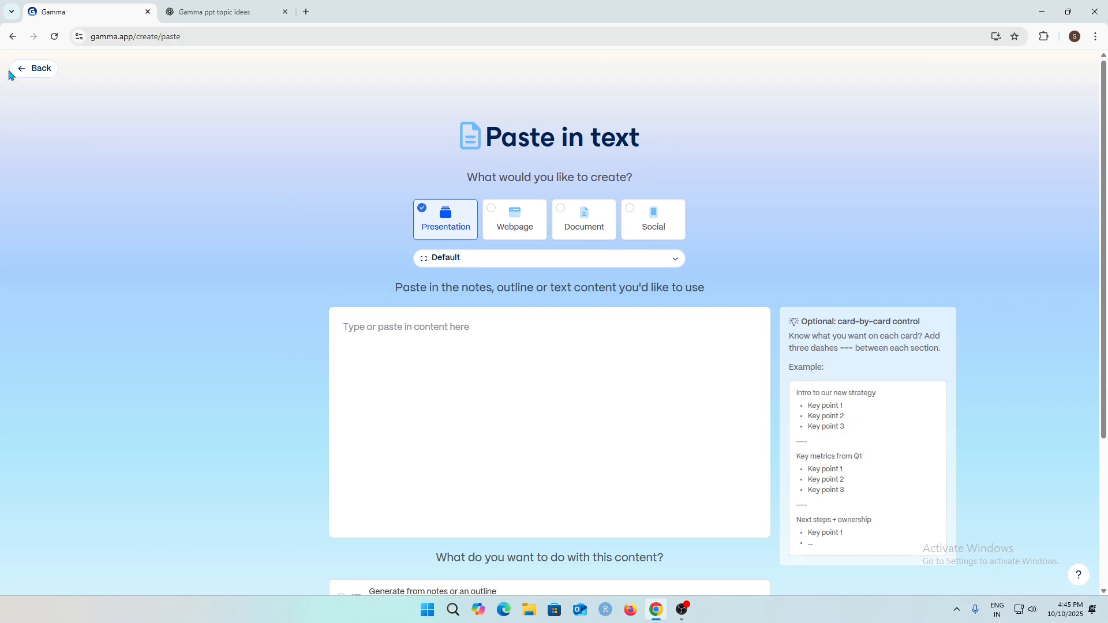
click(34, 69)
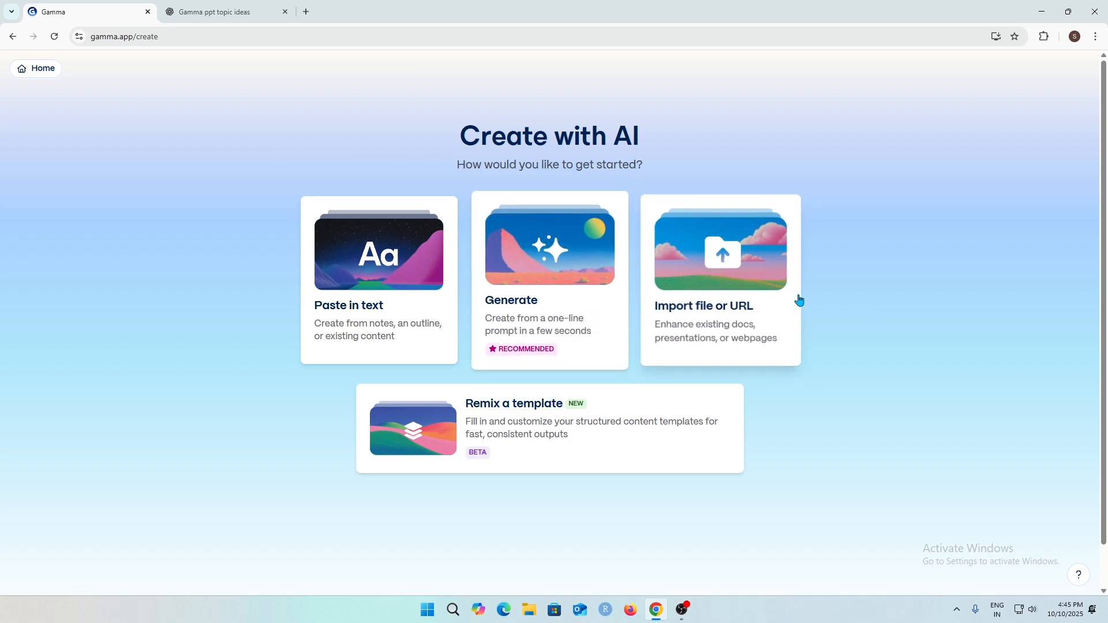
Explore the Import file or URL page and return to the Create with AI options.
click(754, 317)
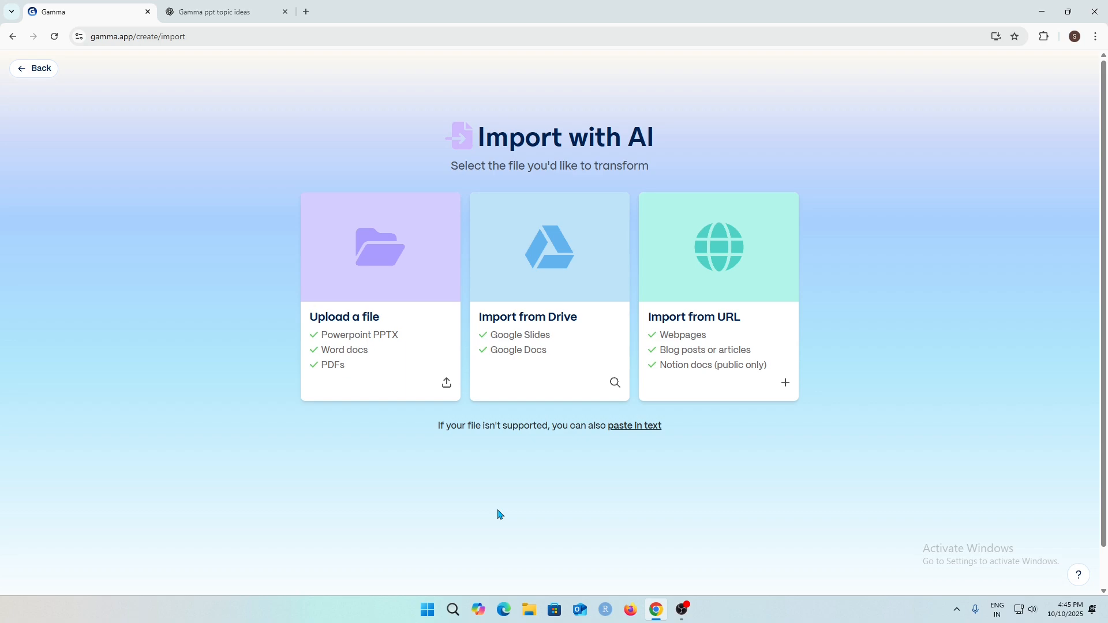
drag(483, 130, 710, 141)
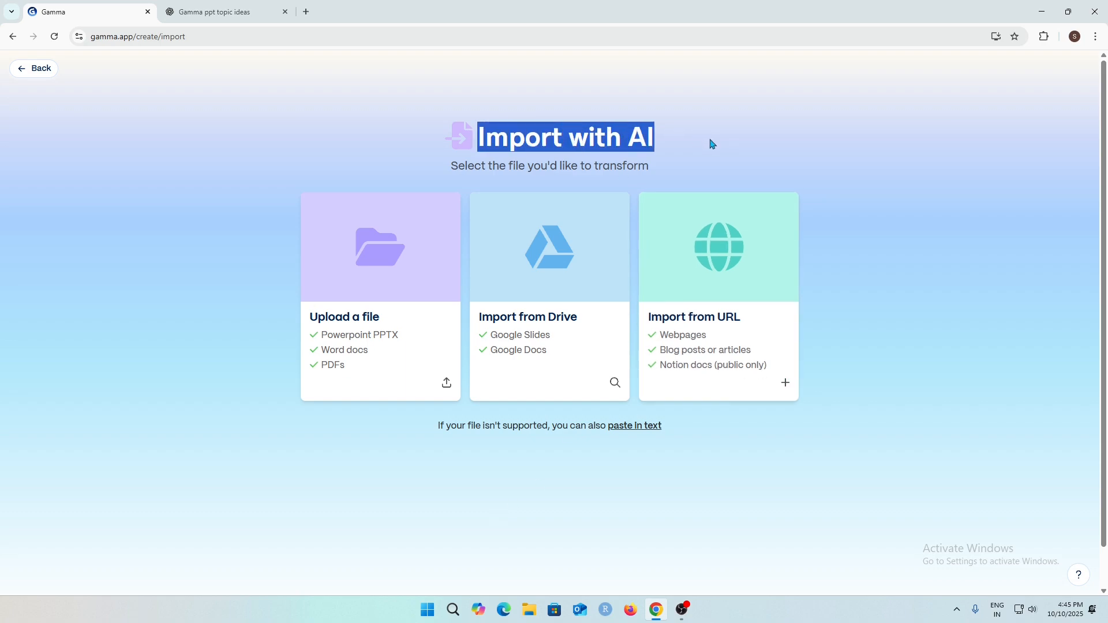
click(718, 136)
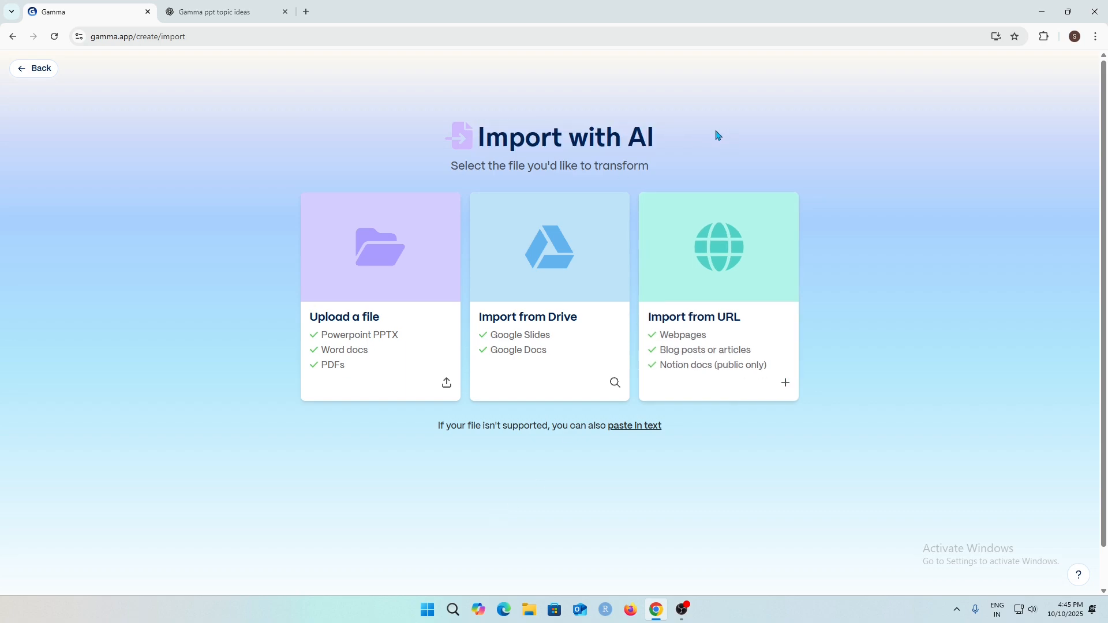
click(43, 67)
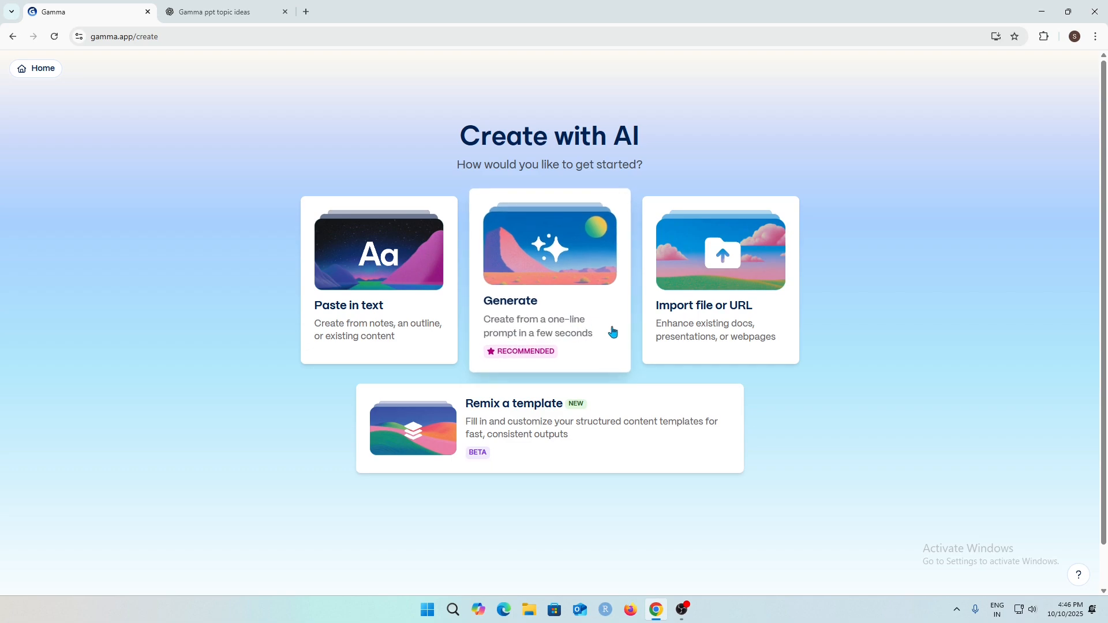
Open the Generate option for a presentation and set the card count to 6 cards.
click(570, 334)
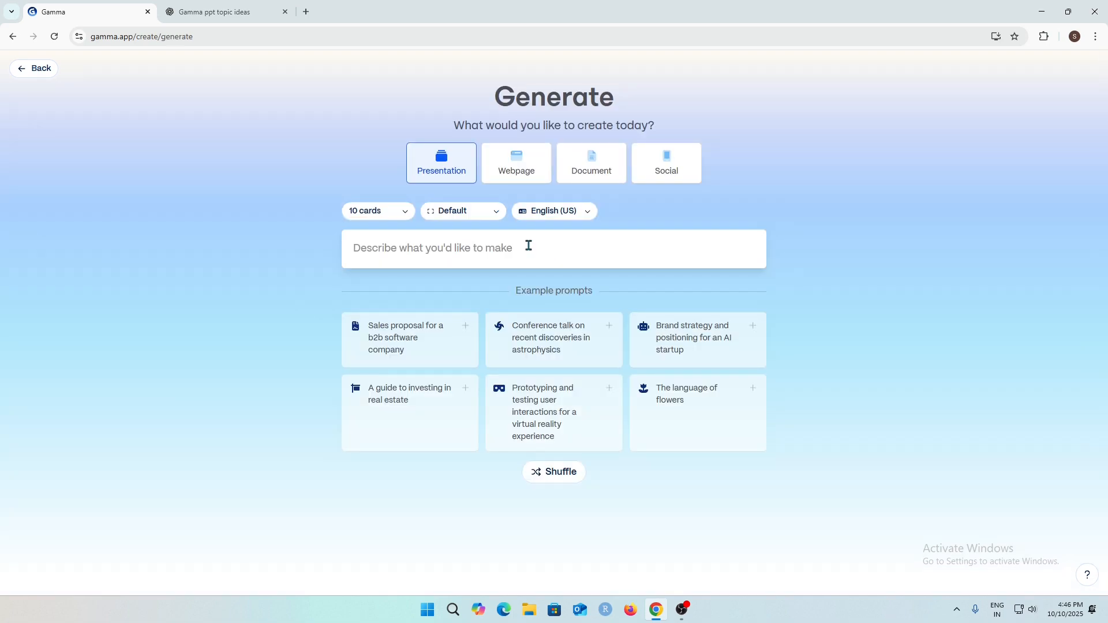
click(528, 245)
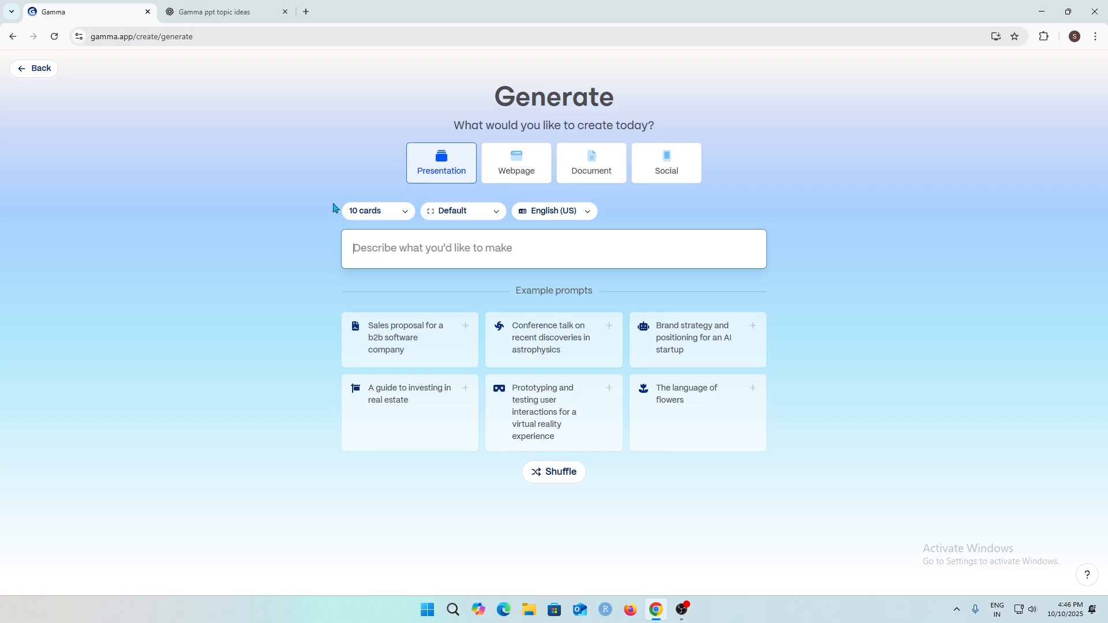
click(390, 217)
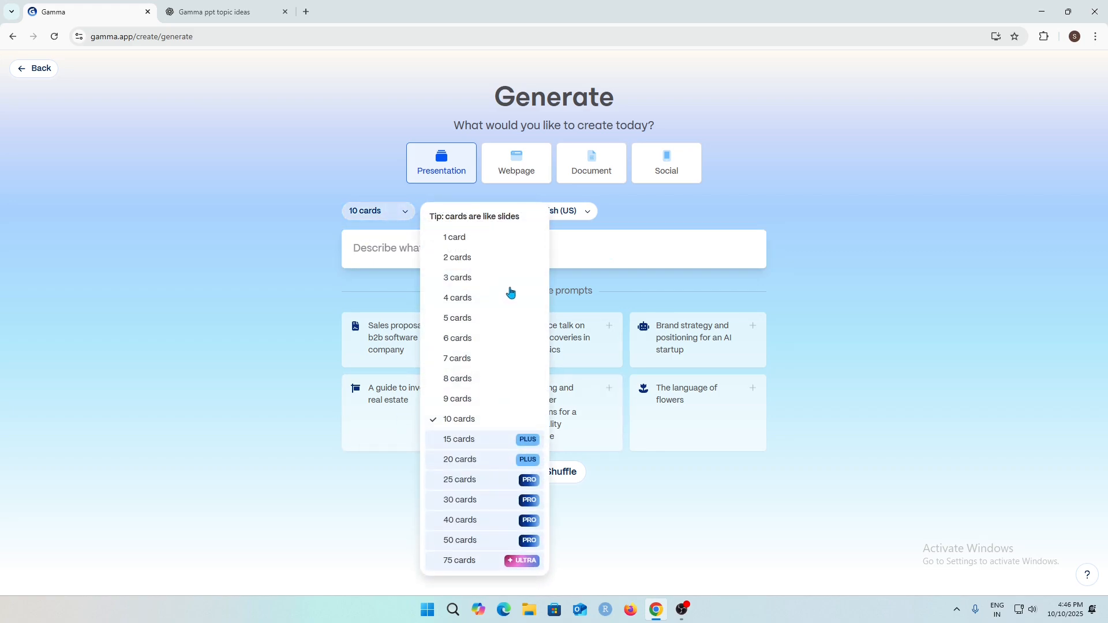
click(498, 345)
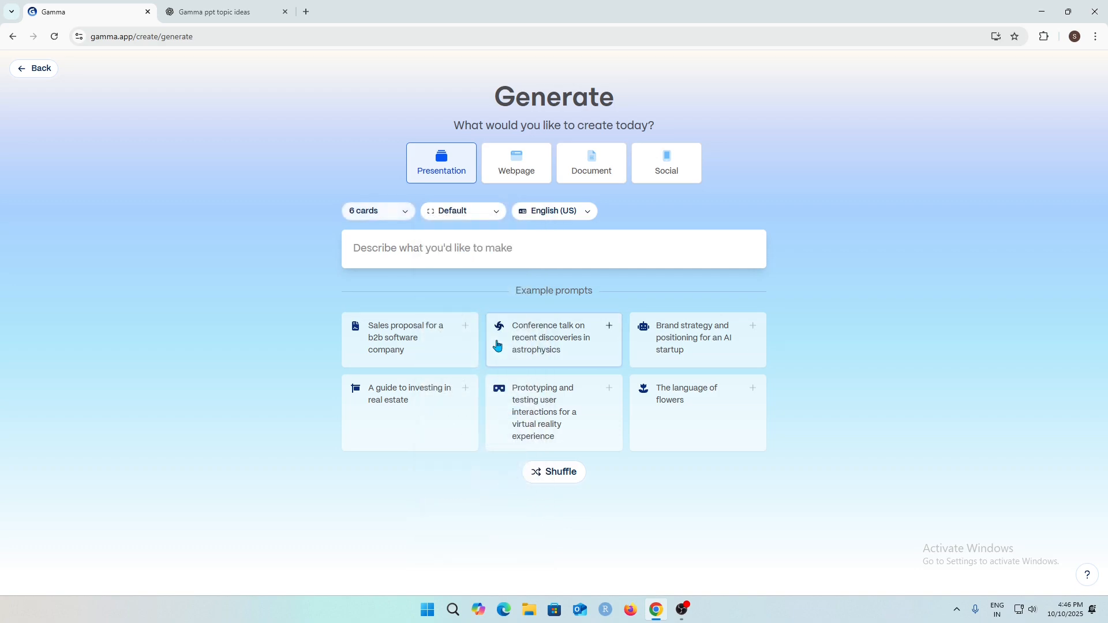
Review the page style and language options, keeping Default and English (US).
click(475, 213)
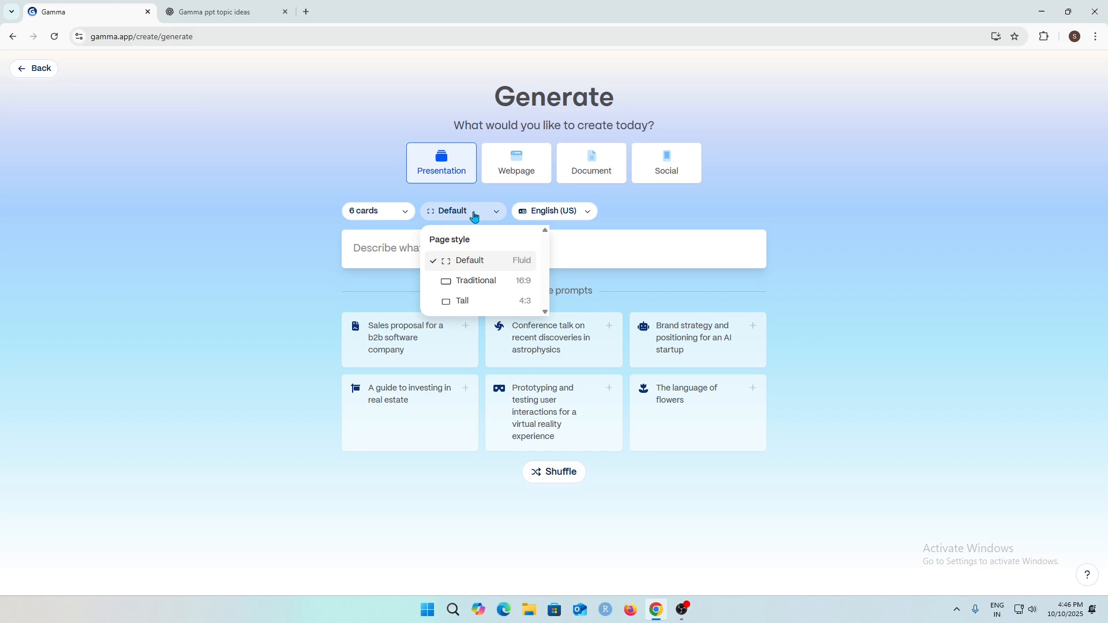
click(489, 266)
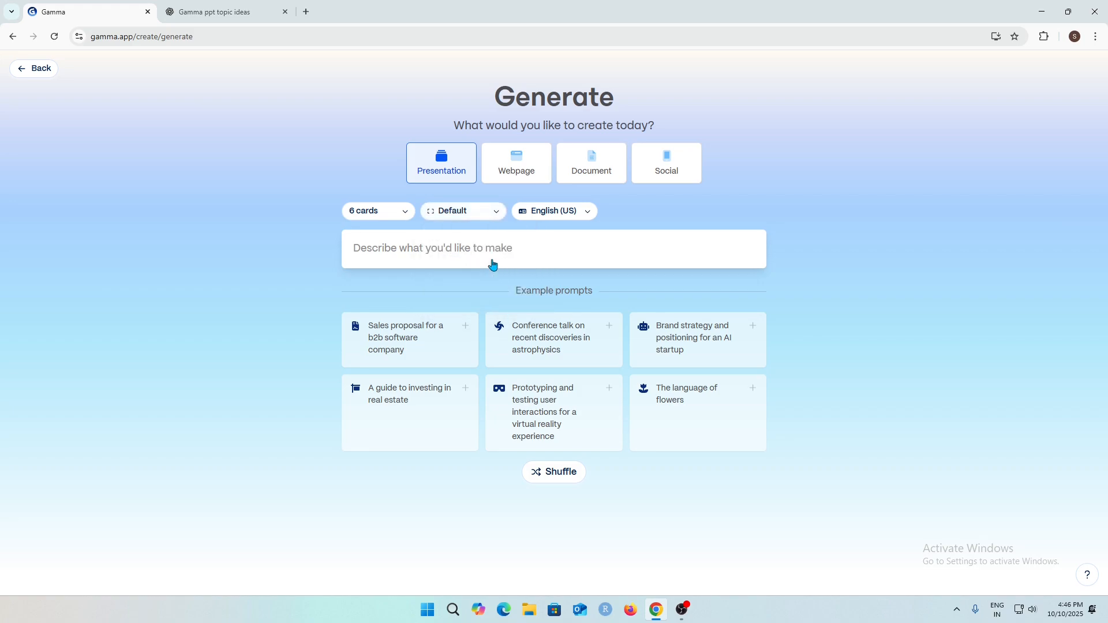
click(562, 219)
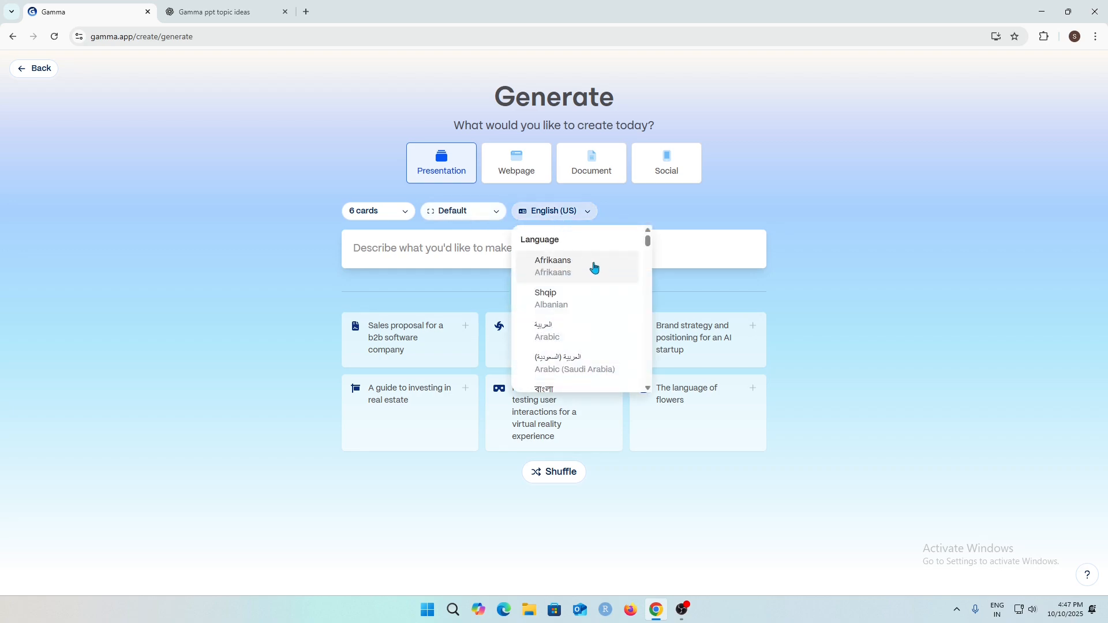
click(684, 206)
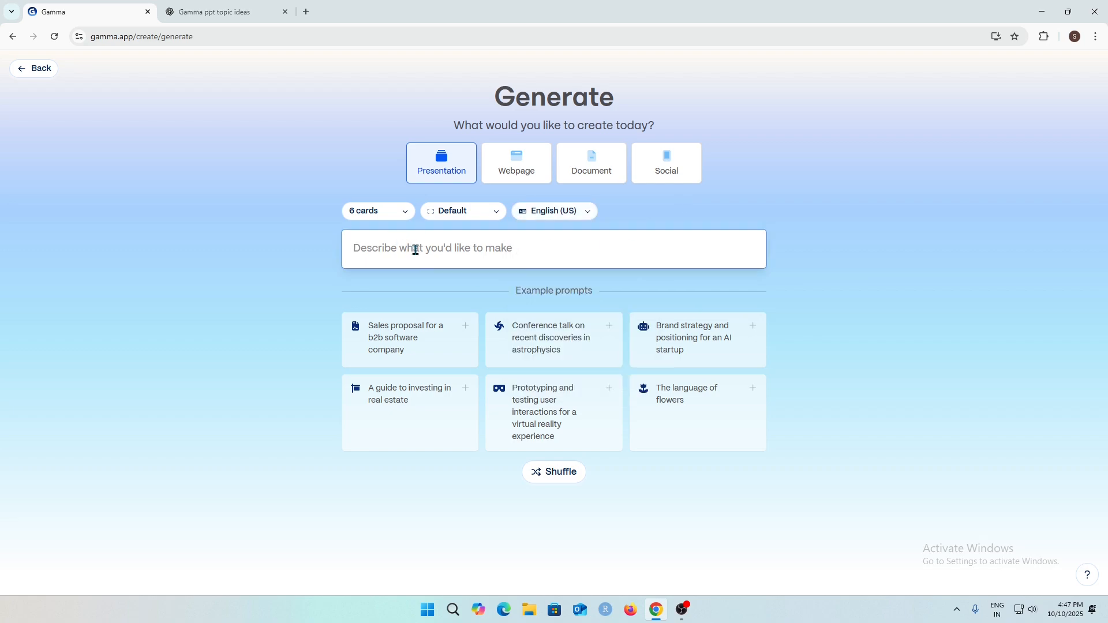
Paste the prompt "How Artificial Intelligence is Transforming the World in 2025" and generate an outline.
text(How Artificial Intelligence is Transforming the World in 2025)
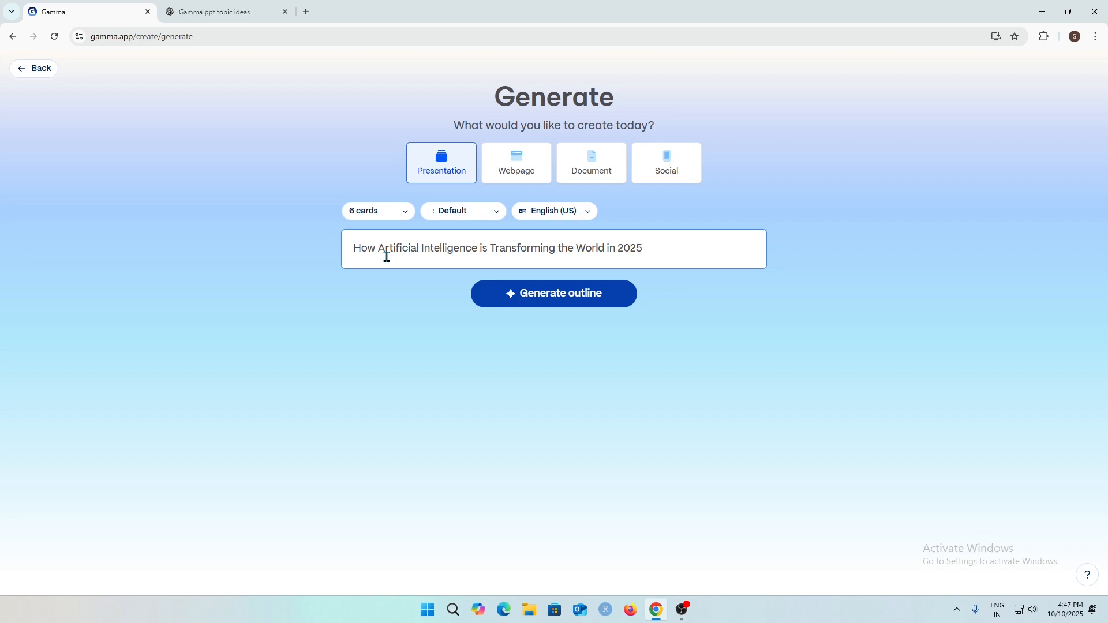
click(552, 298)
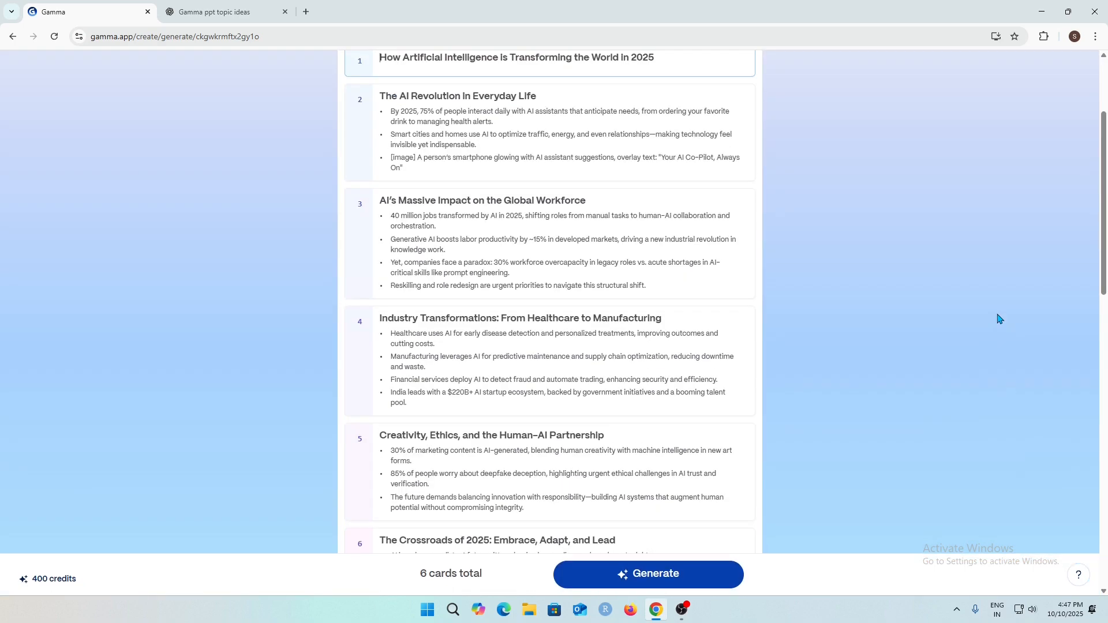
Review the generated six-card outline.
scroll(542, 158, down, 3)
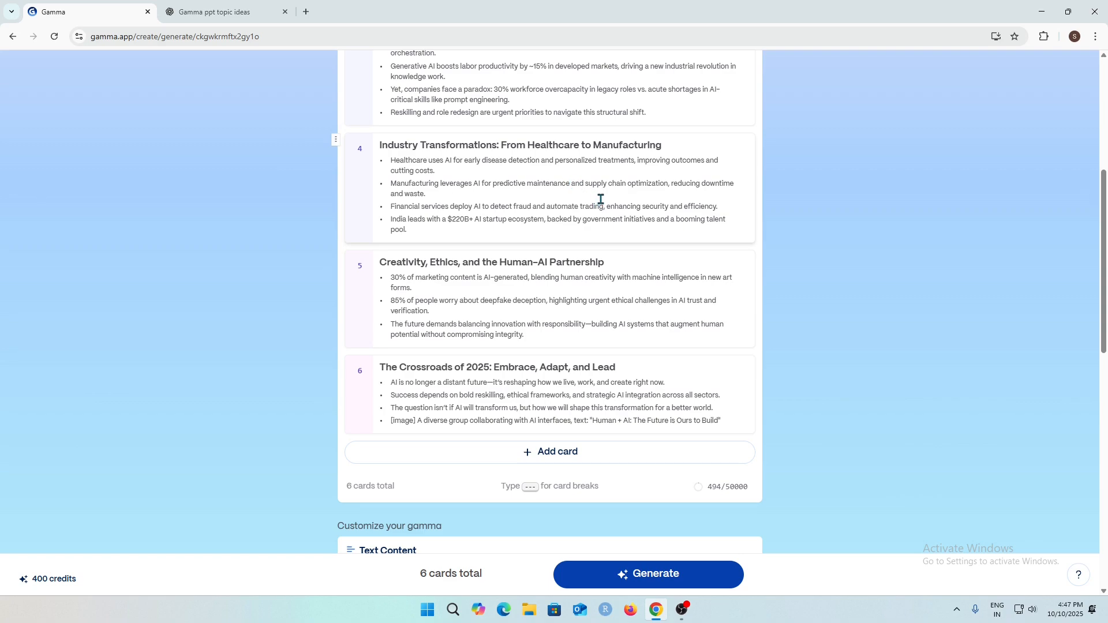
scroll(674, 248, up, 4)
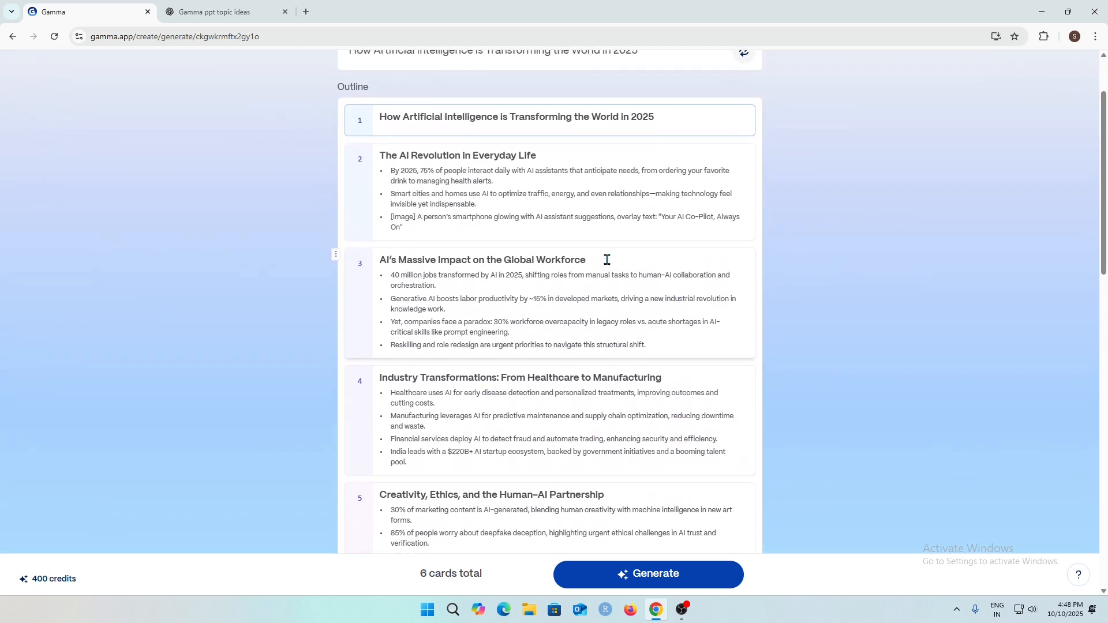
scroll(606, 259, up, 1)
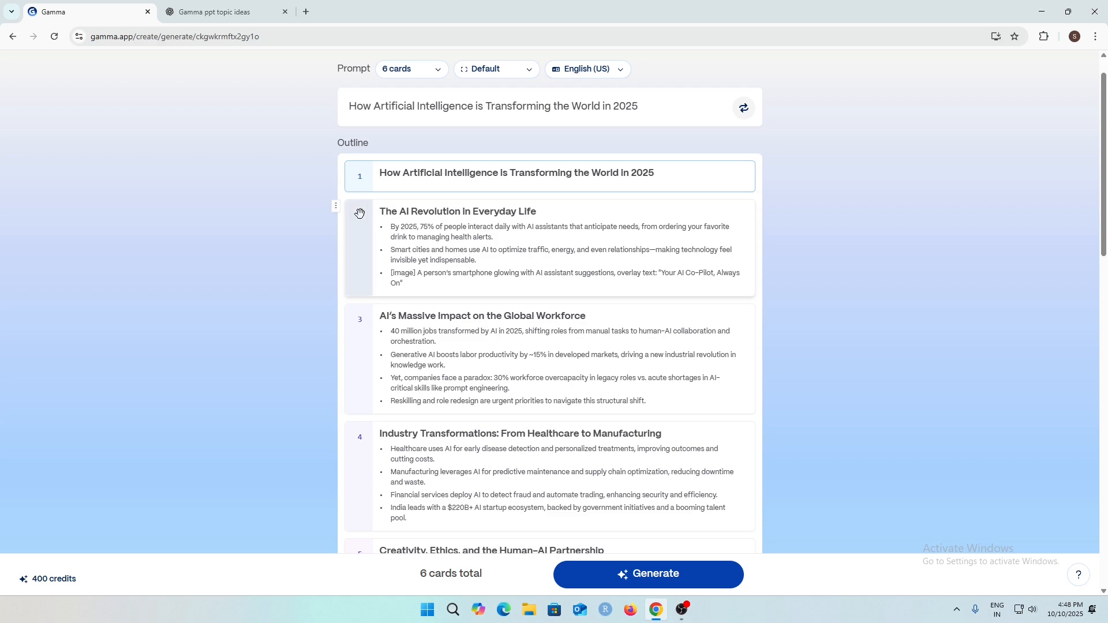
scroll(359, 319, down, 2)
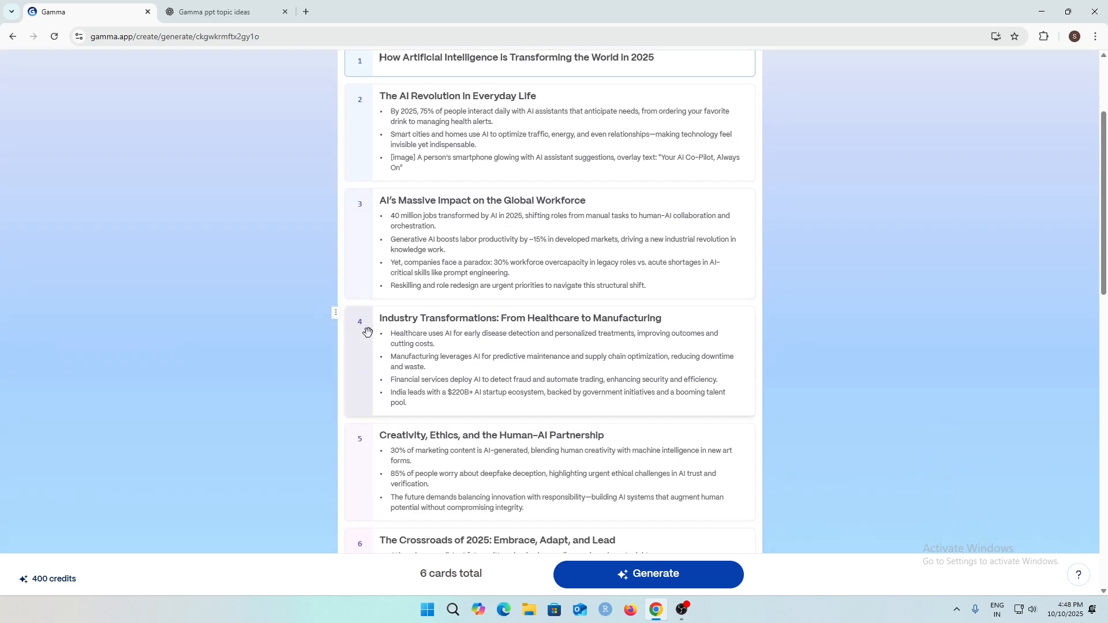
Review the outline cards, selecting the second card's title text.
scroll(363, 323, down, 1)
scroll(361, 393, down, 1)
scroll(403, 346, up, 5)
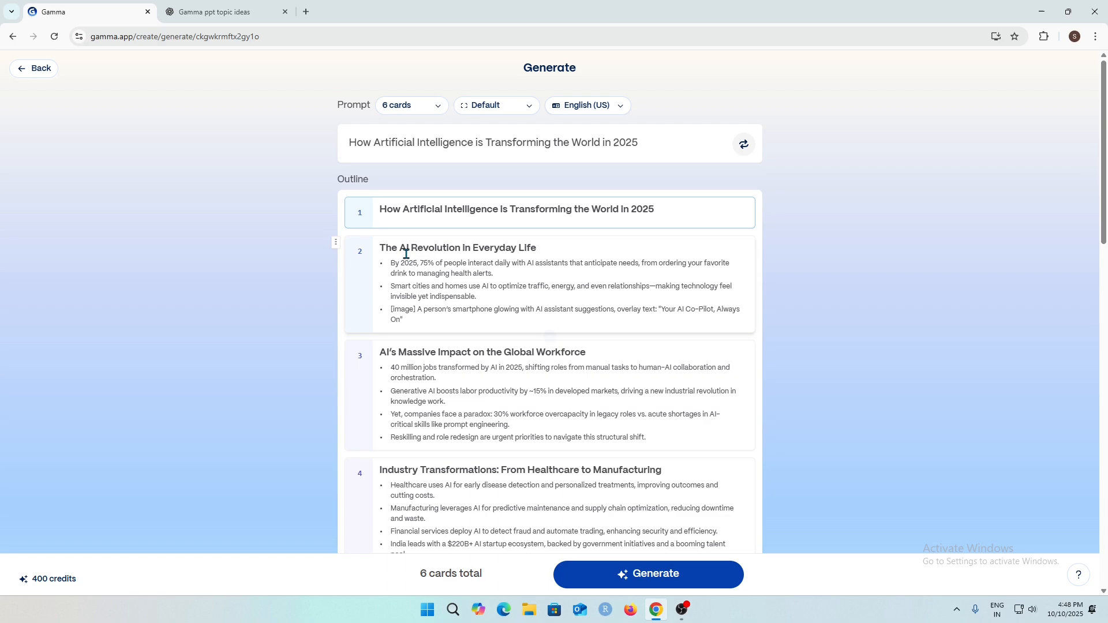
click(553, 249)
drag(552, 249, 378, 249)
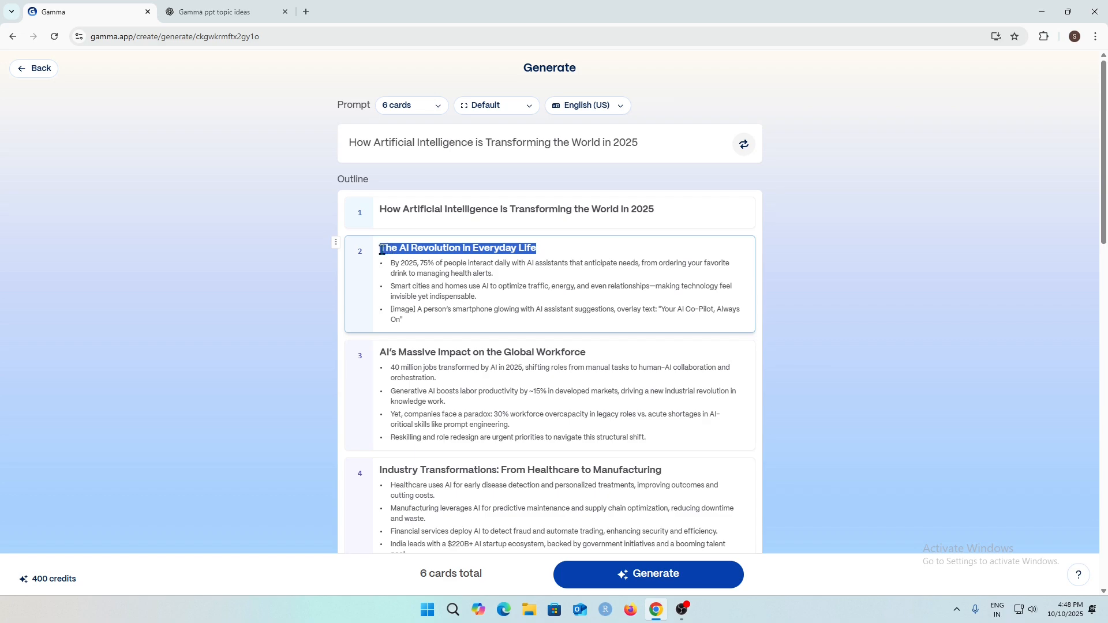
click(408, 264)
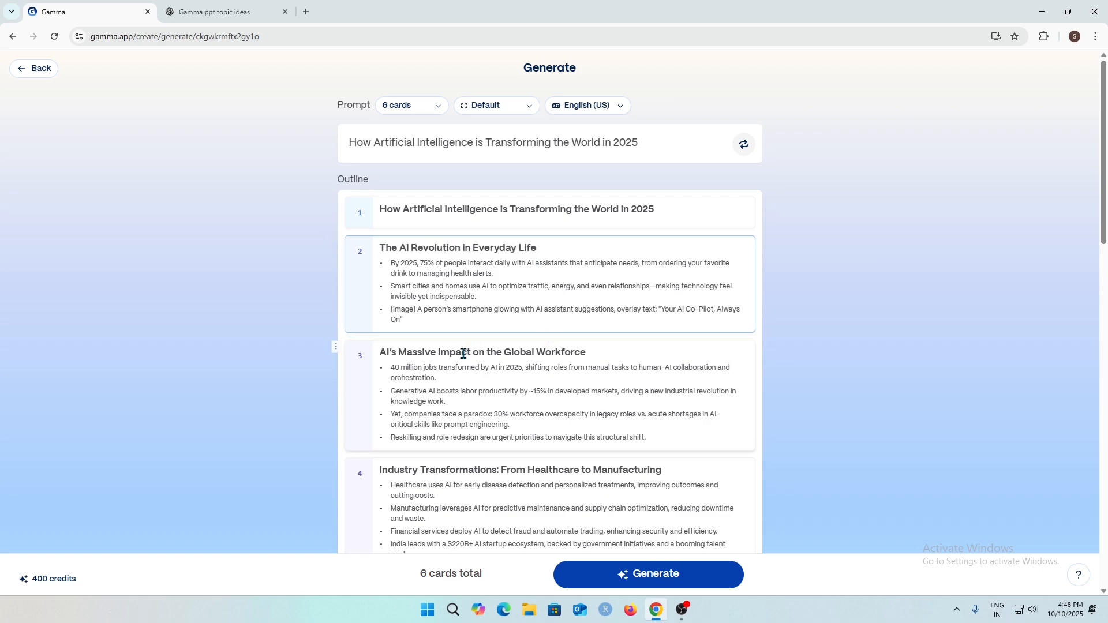
Move the card "The Crossroads of 2025: Embrace, Adapt, and Lead" above "Creativity, Ethics, and the Human-AI Partnership".
scroll(462, 354, down, 5)
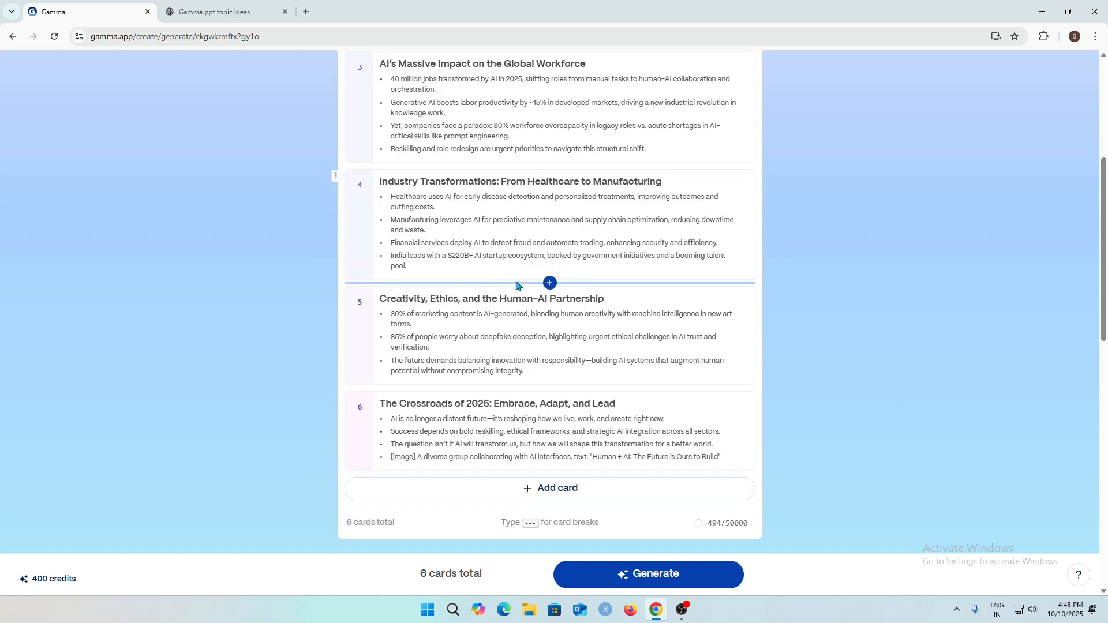
scroll(567, 409, down, 1)
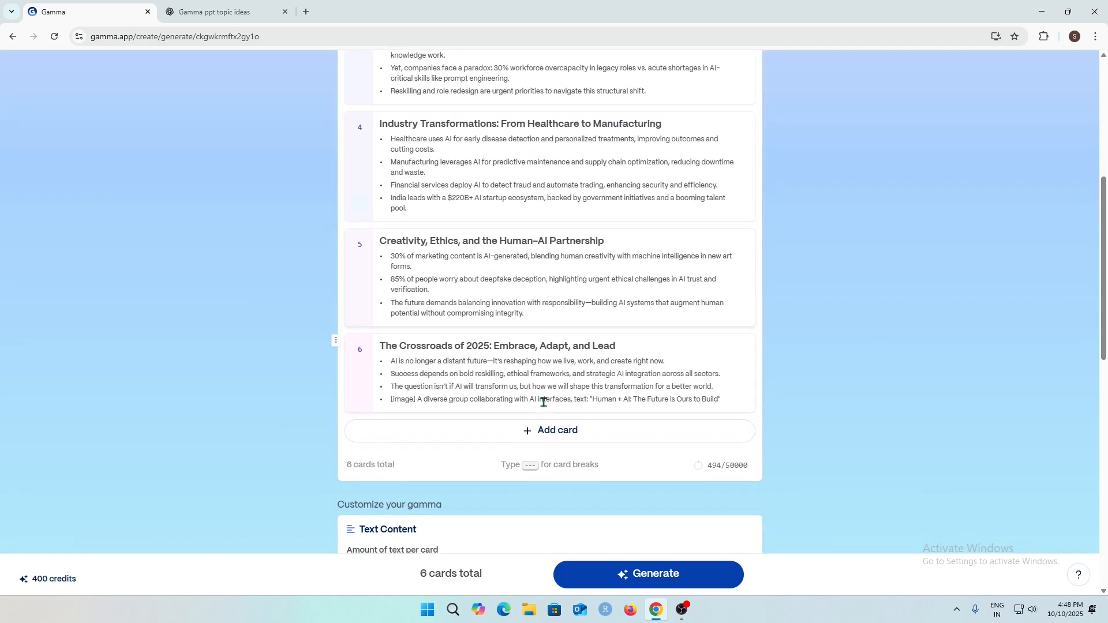
click(533, 438)
scroll(531, 432, down, 1)
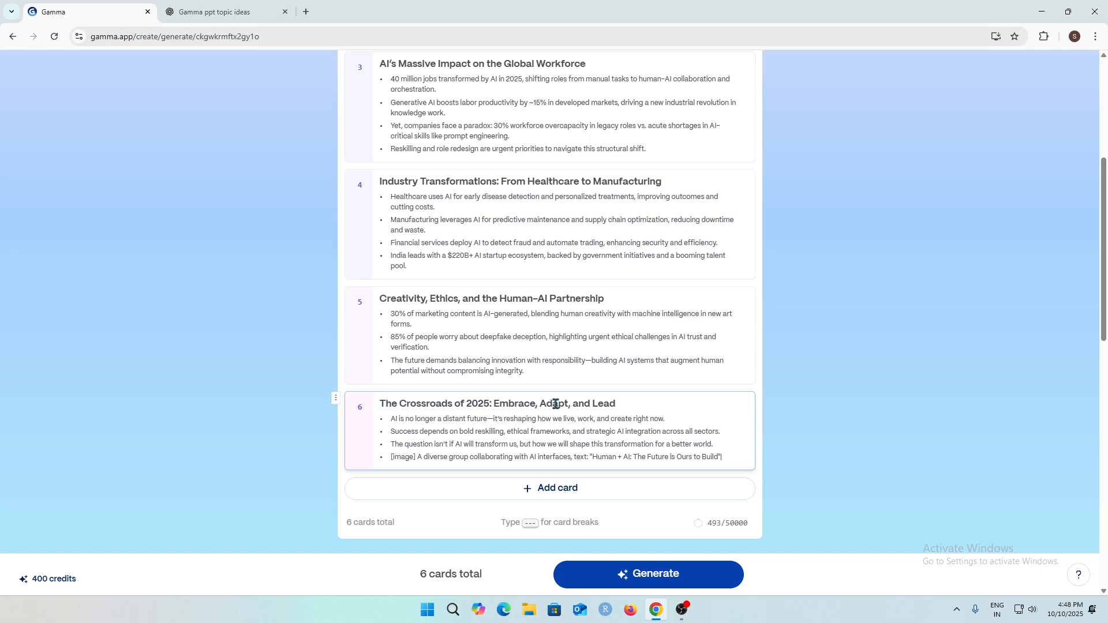
drag(364, 292, 563, 297)
click(525, 361)
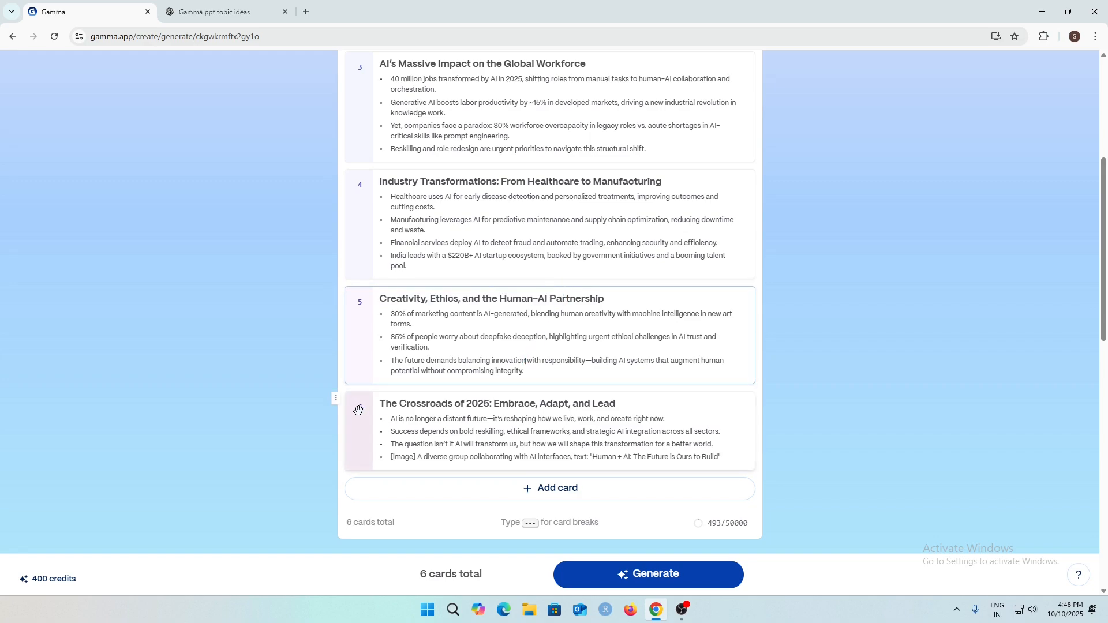
drag(358, 409, 358, 291)
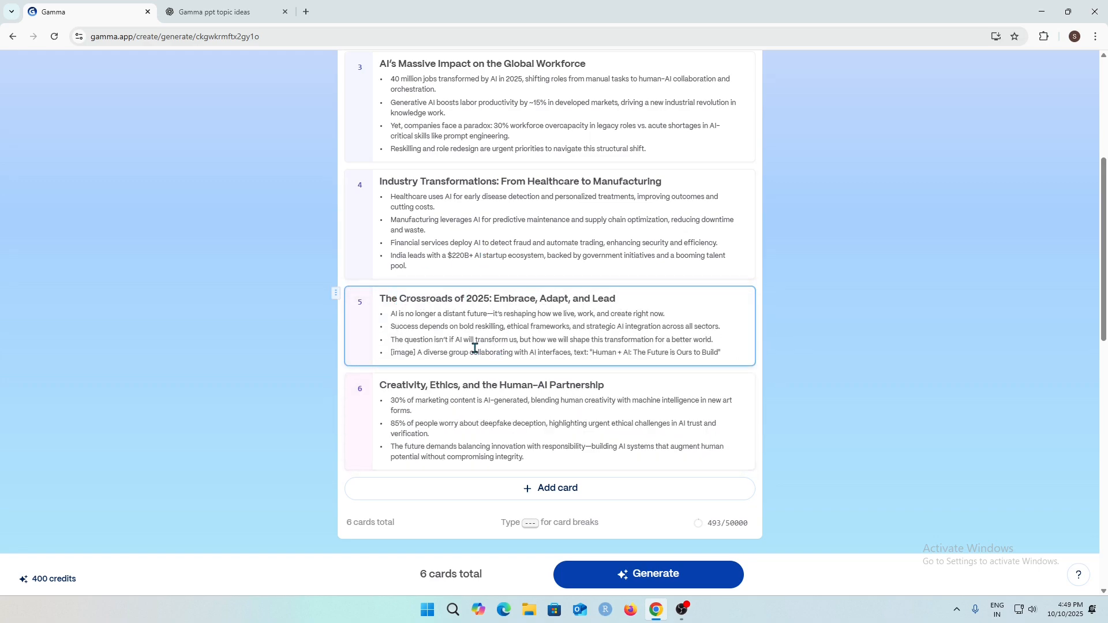
Try the Detailed and Extensive amounts of text per card, then return to Concise.
scroll(362, 298, down, 5)
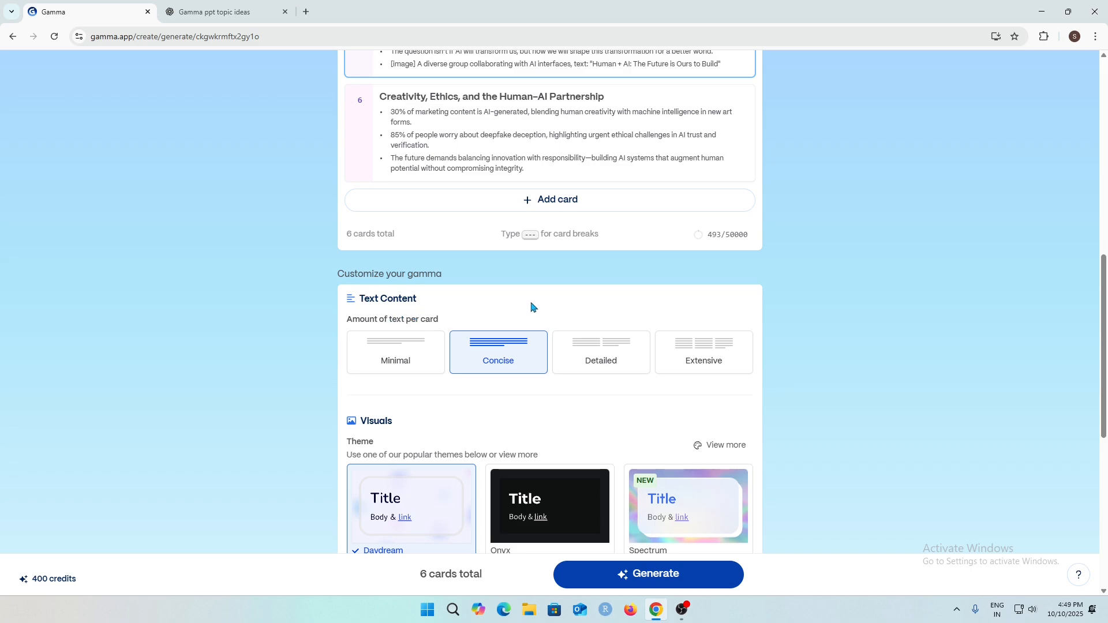
scroll(577, 341, up, 3)
scroll(608, 310, down, 1)
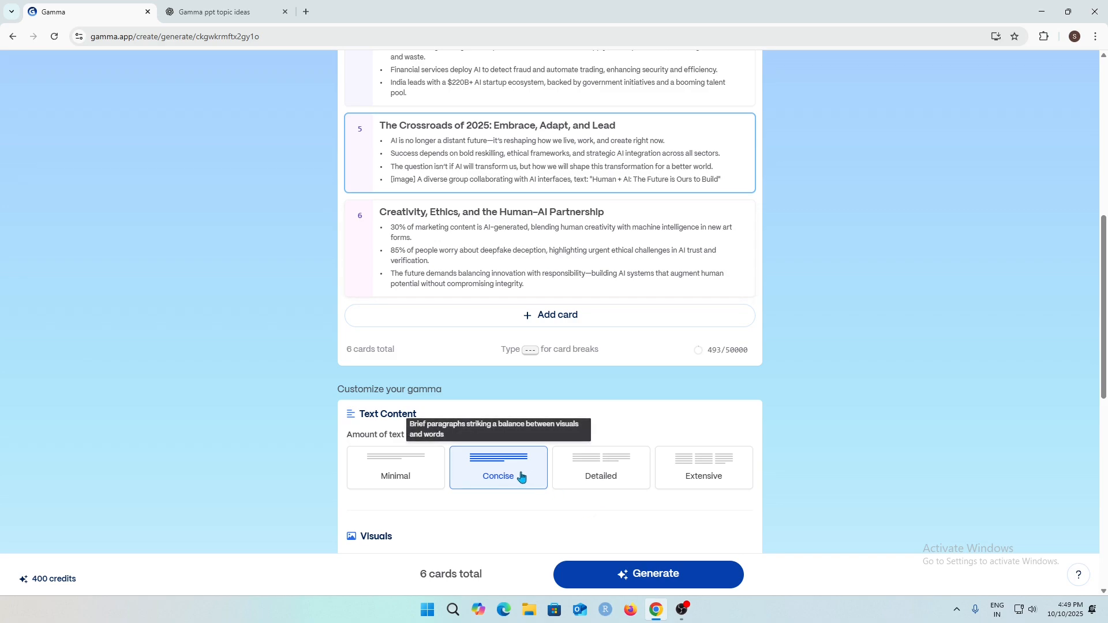
scroll(519, 470, up, 2)
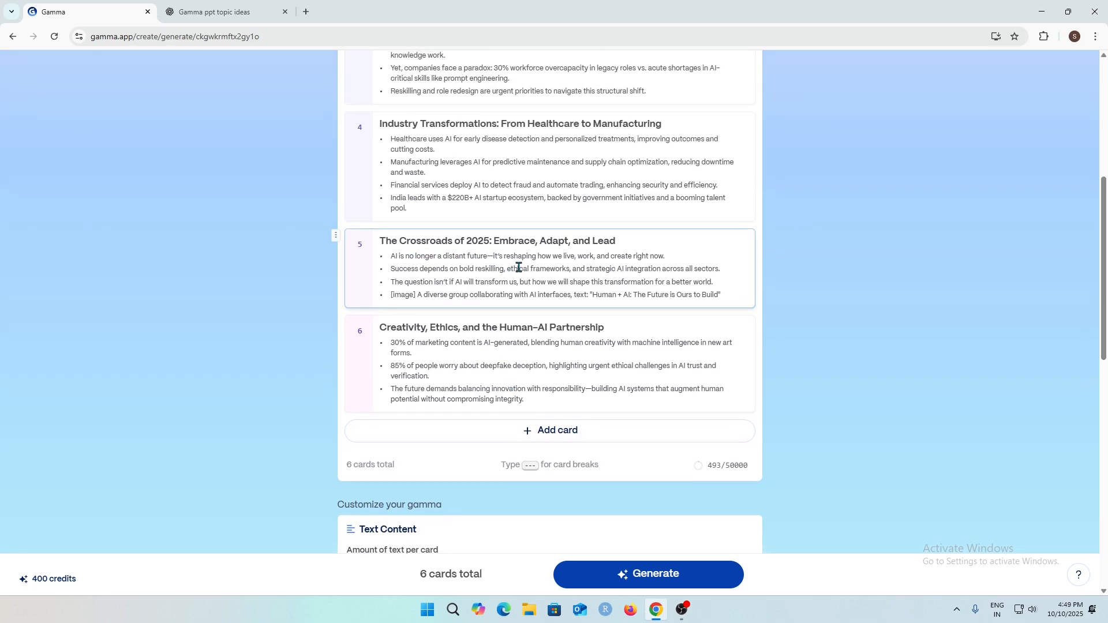
click(547, 269)
scroll(713, 294, down, 2)
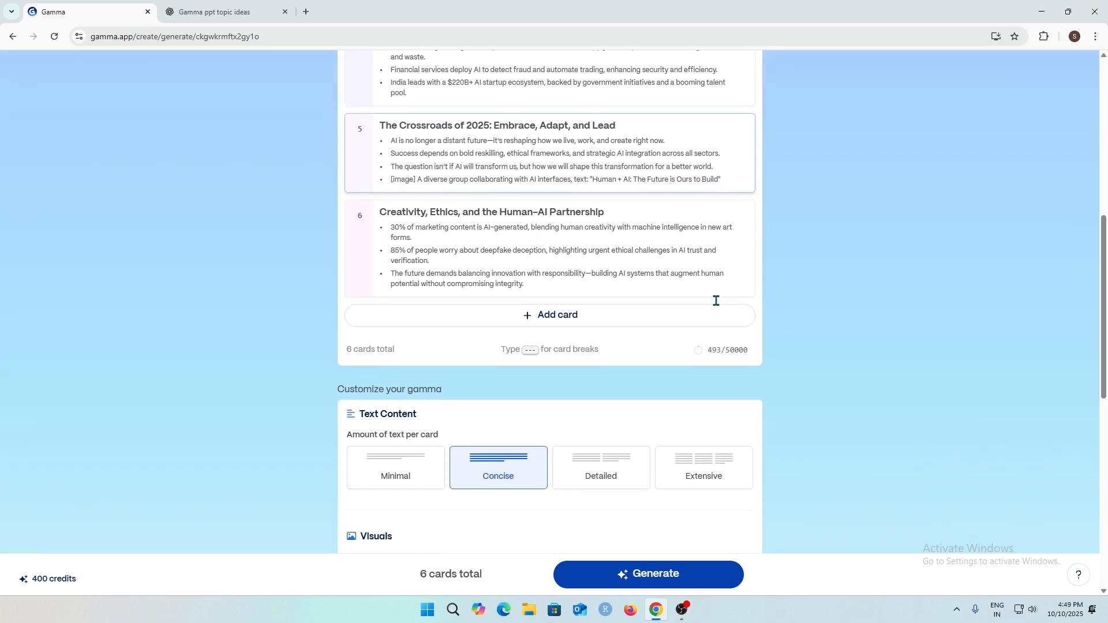
click(597, 475)
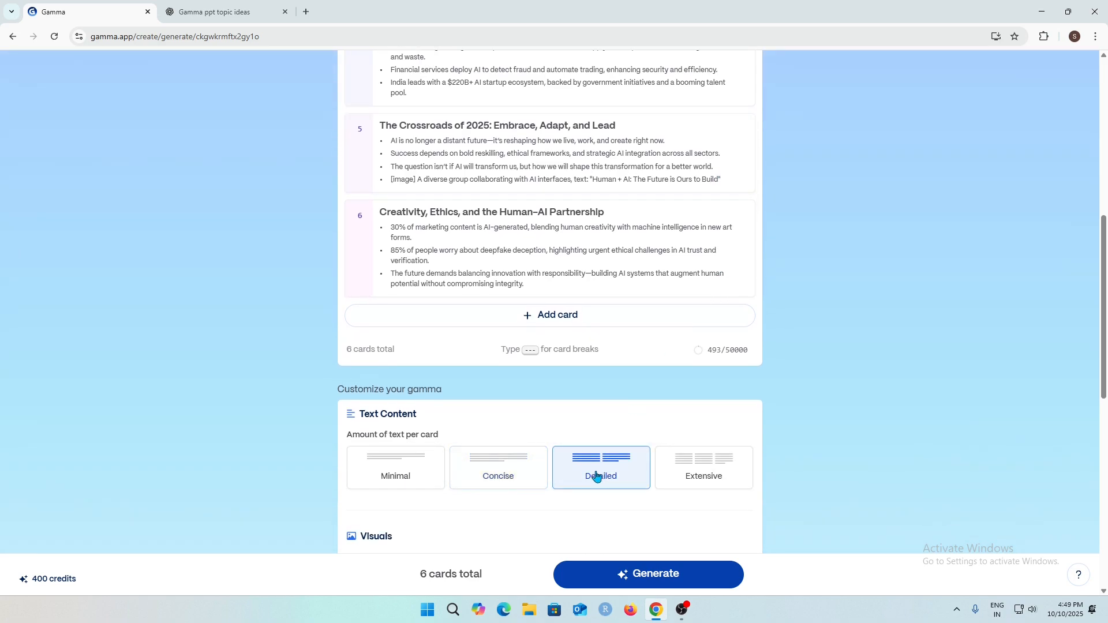
click(716, 475)
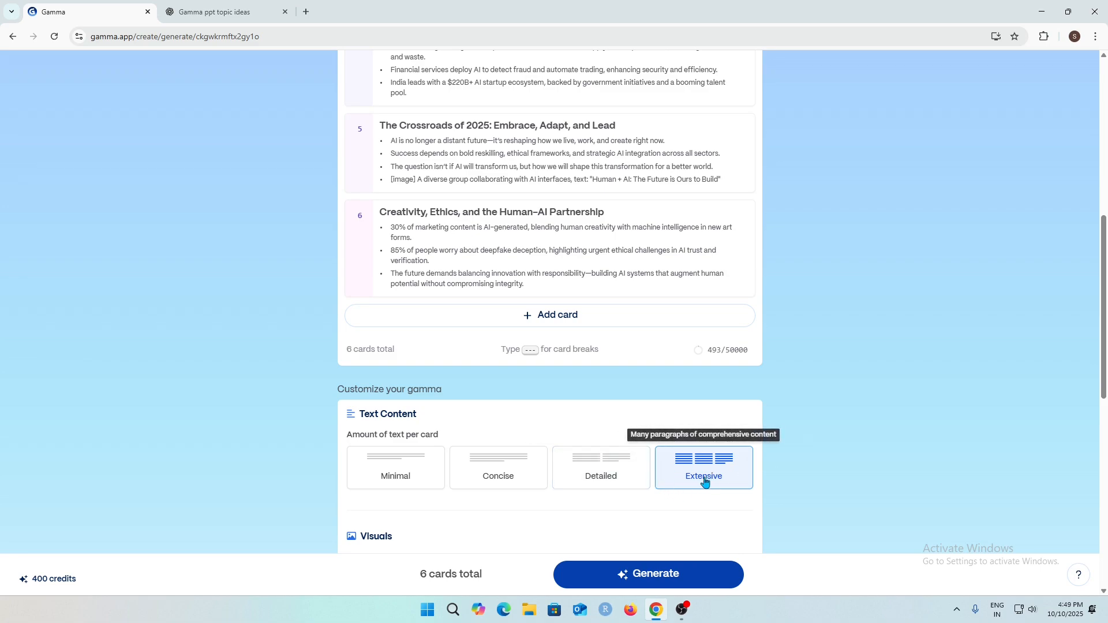
click(502, 469)
Browse all themes and apply the Mercury theme to the presentation.
scroll(533, 473, down, 2)
scroll(531, 464, down, 3)
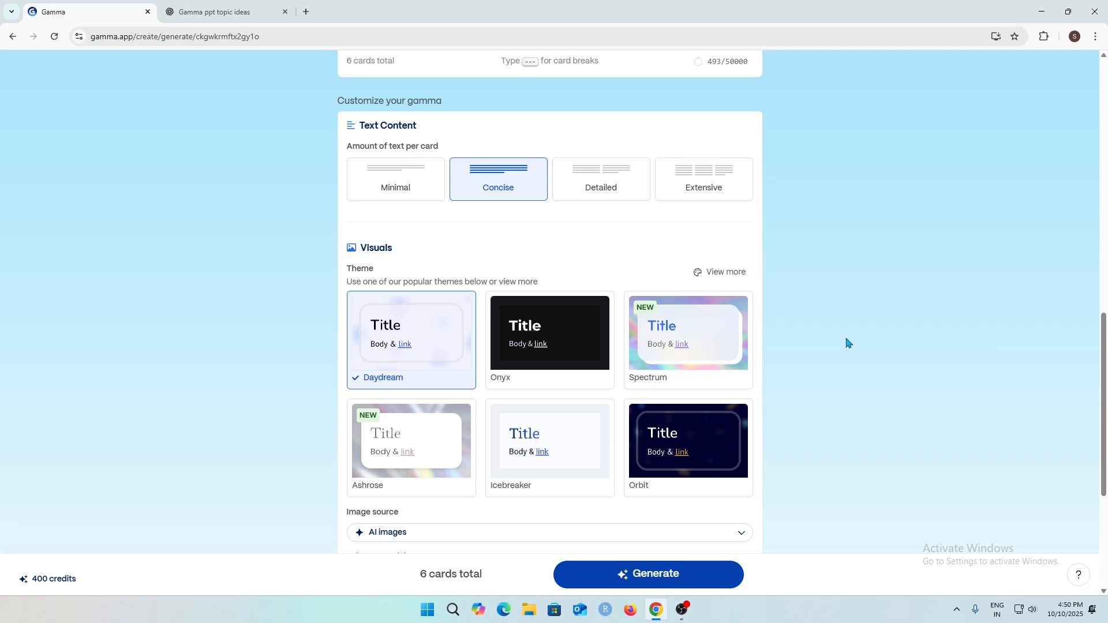
click(719, 274)
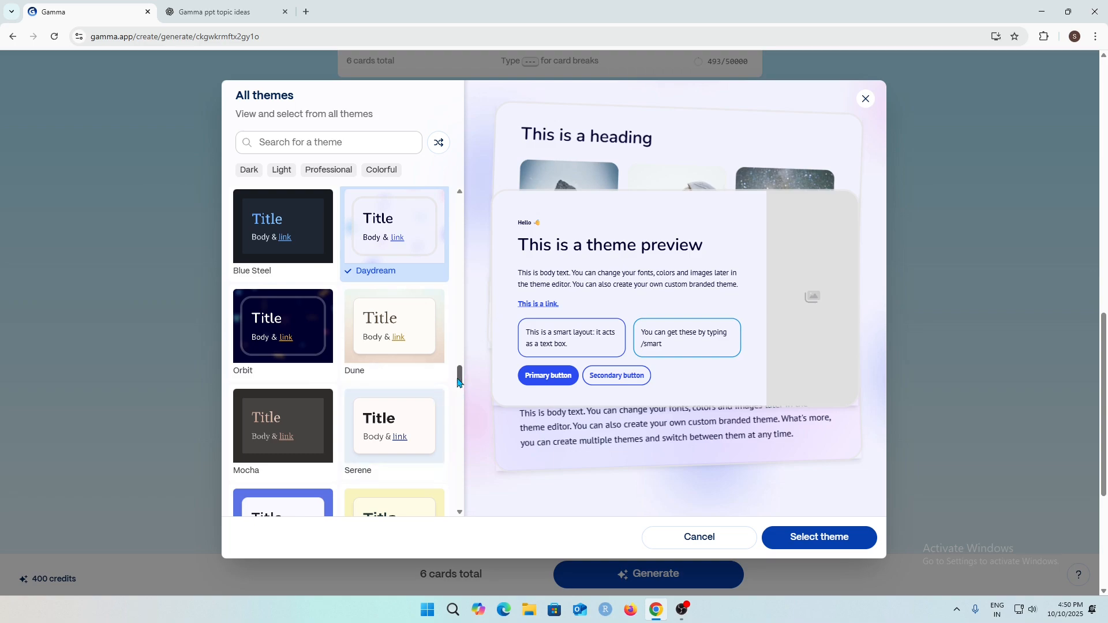
drag(459, 378, 469, 248)
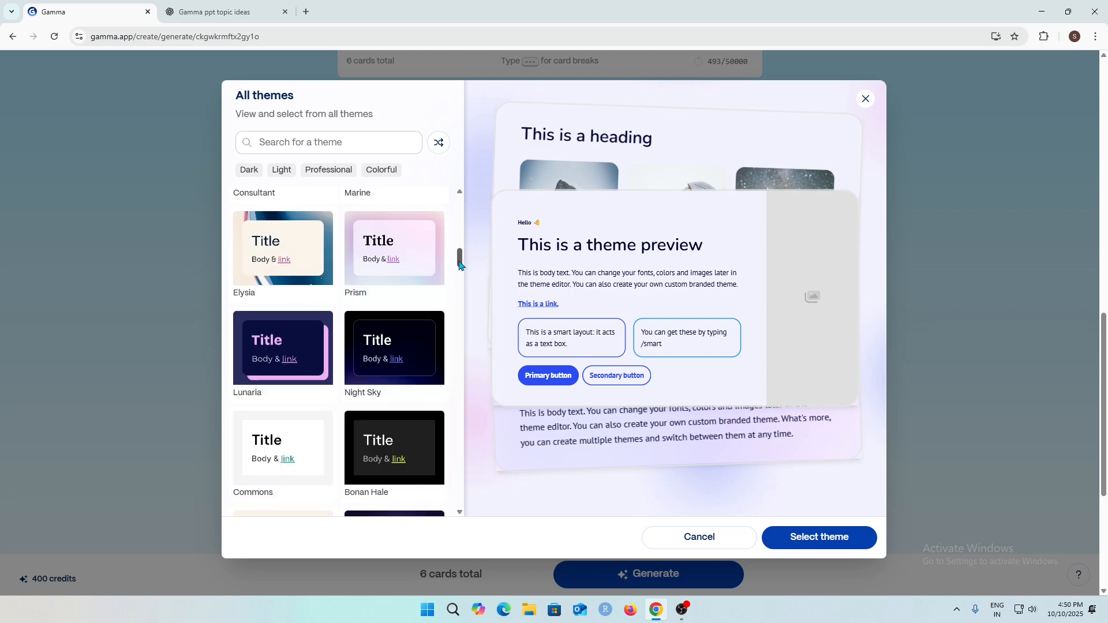
drag(460, 259, 460, 218)
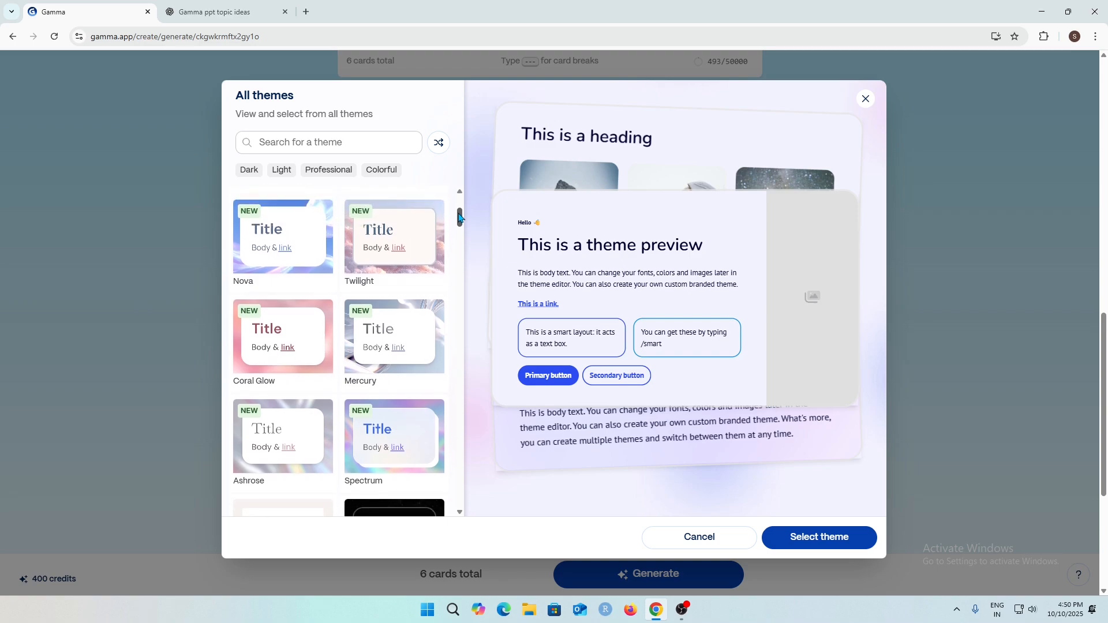
click(420, 373)
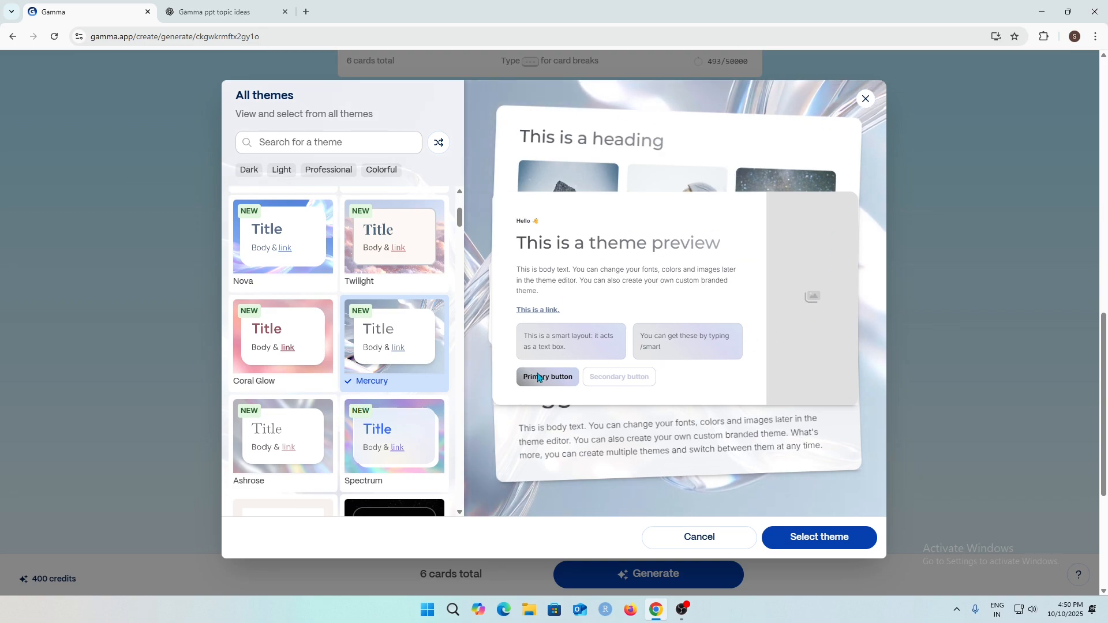
click(831, 536)
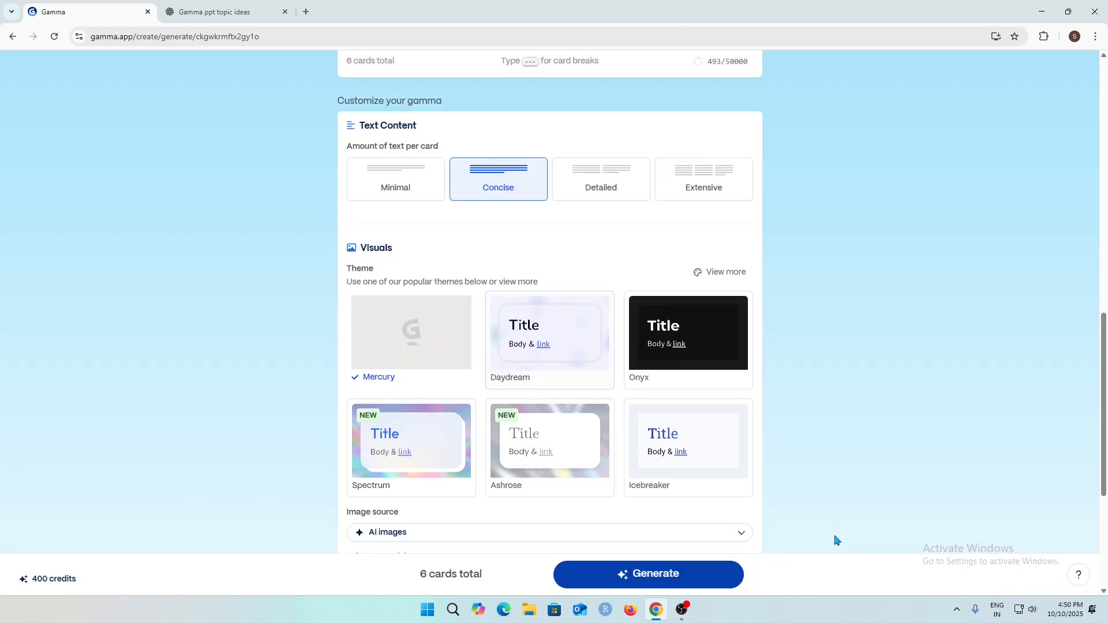
Examine the image source options, keeping AI images as the source.
scroll(848, 439, down, 4)
scroll(808, 416, down, 1)
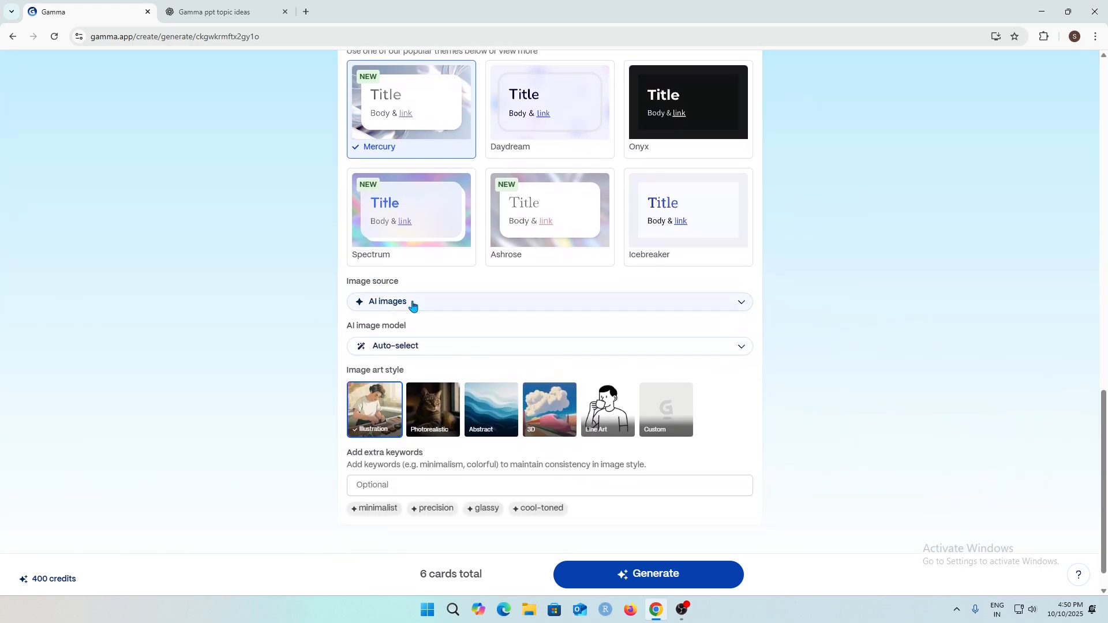
click(515, 312)
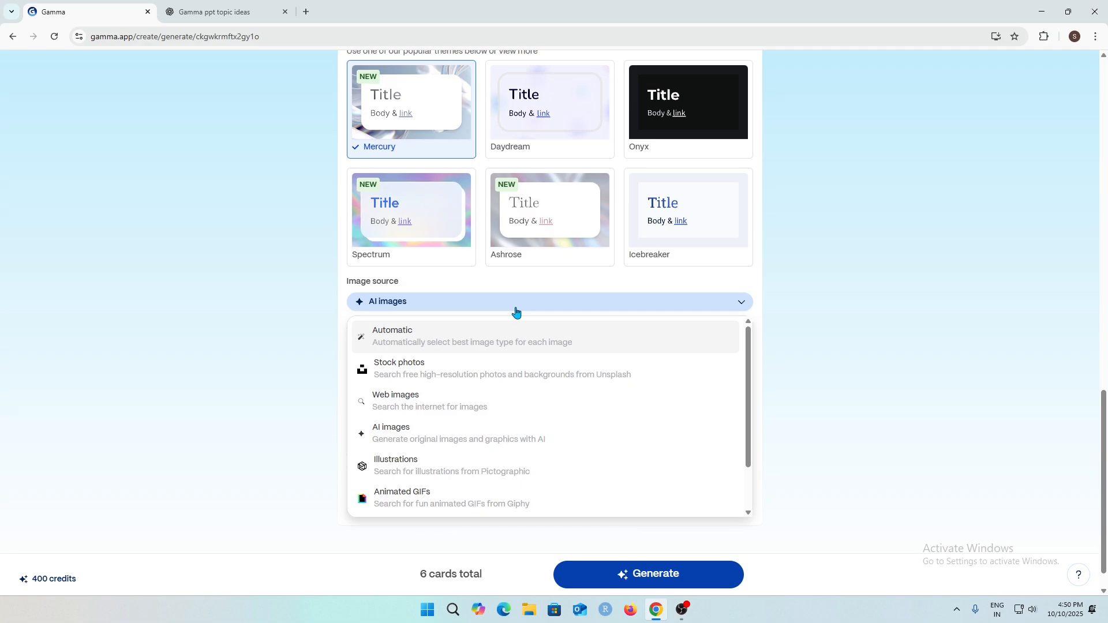
click(518, 311)
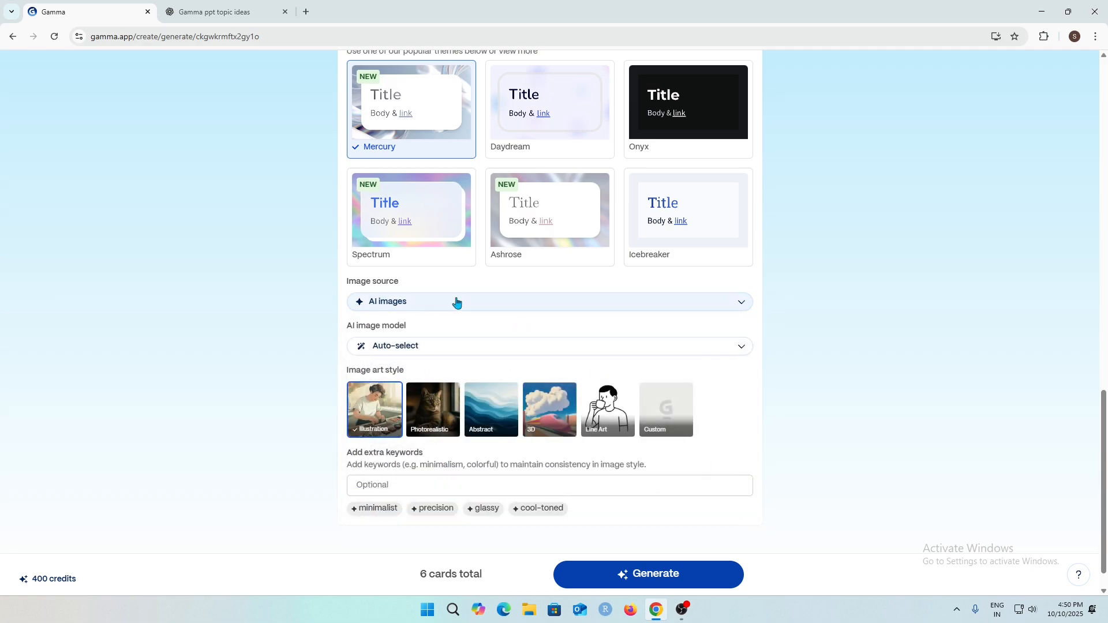
scroll(848, 308, up, 1)
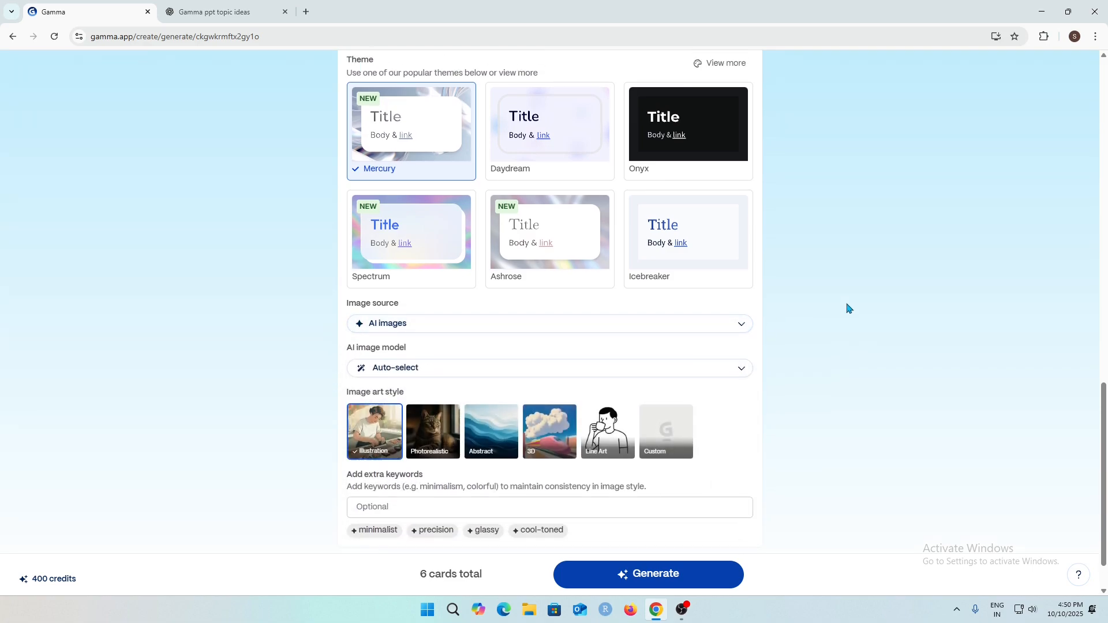
scroll(851, 307, up, 12)
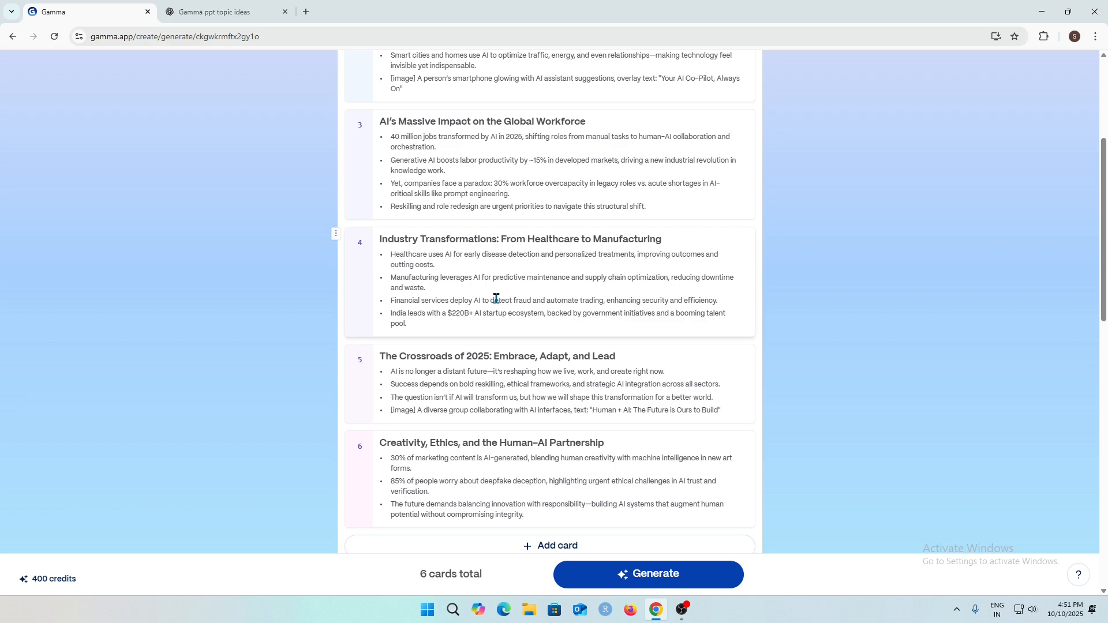
scroll(496, 298, down, 12)
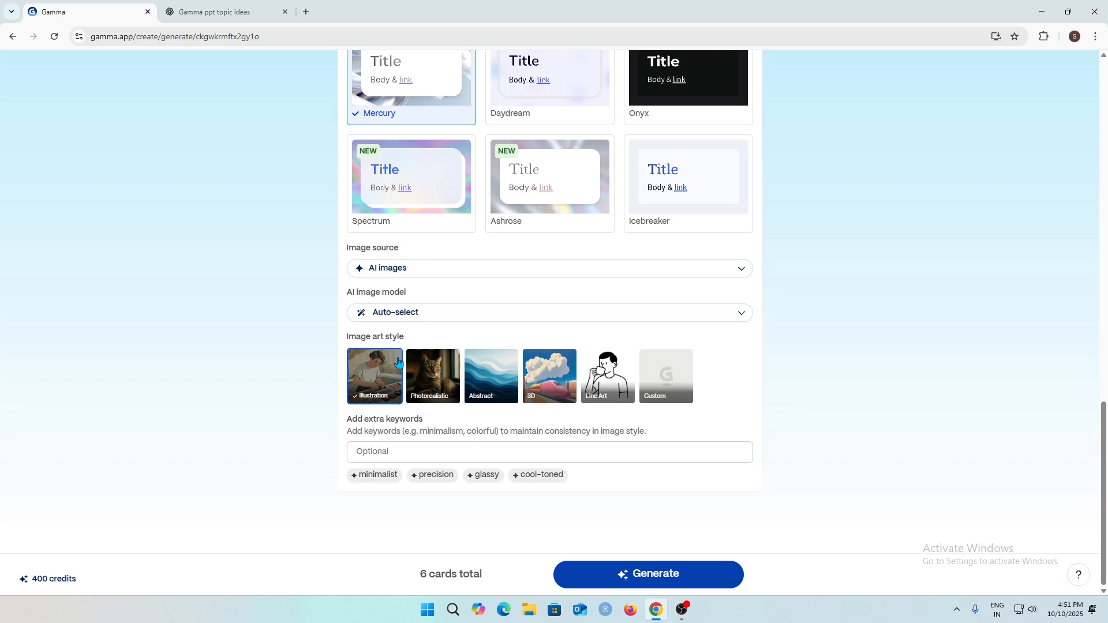
Browse the list of AI image models, keeping Auto-select as the model.
click(498, 314)
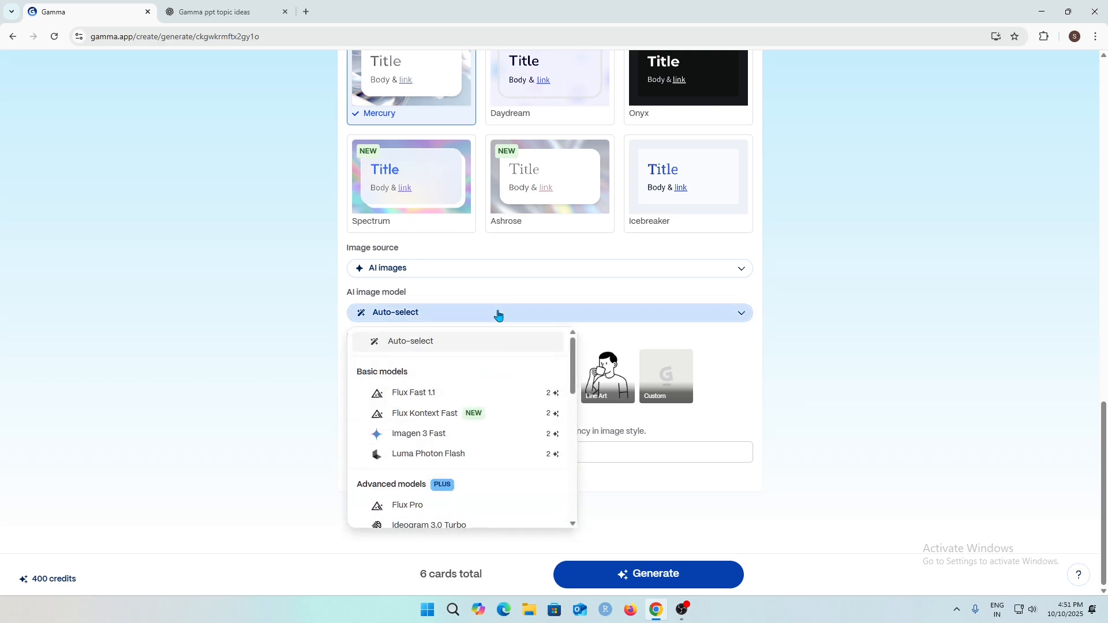
scroll(479, 390, down, 5)
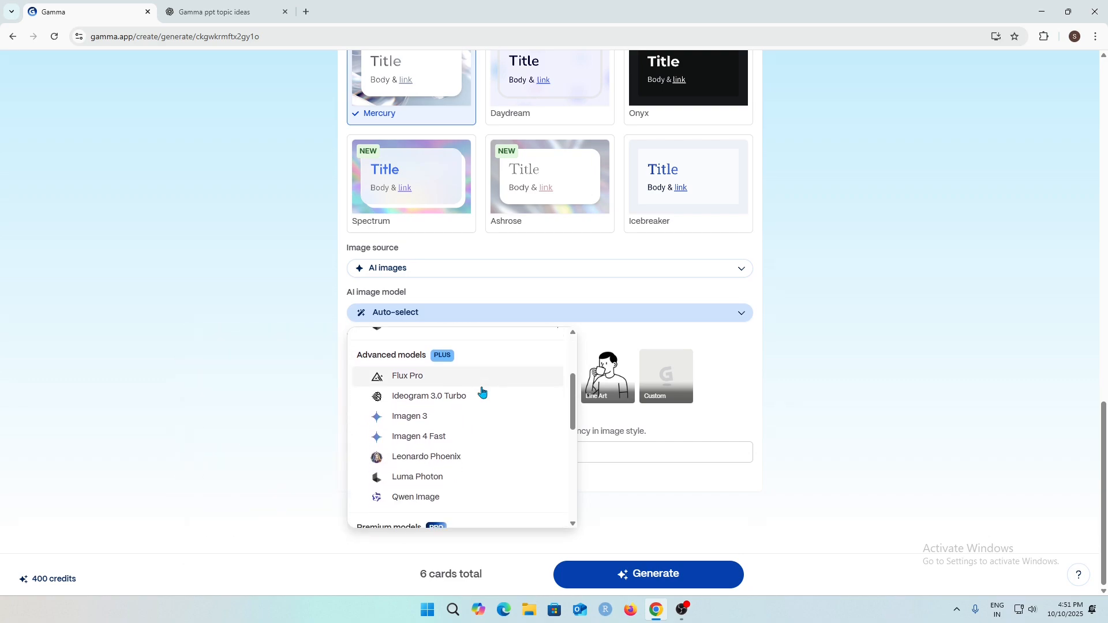
scroll(482, 393, down, 5)
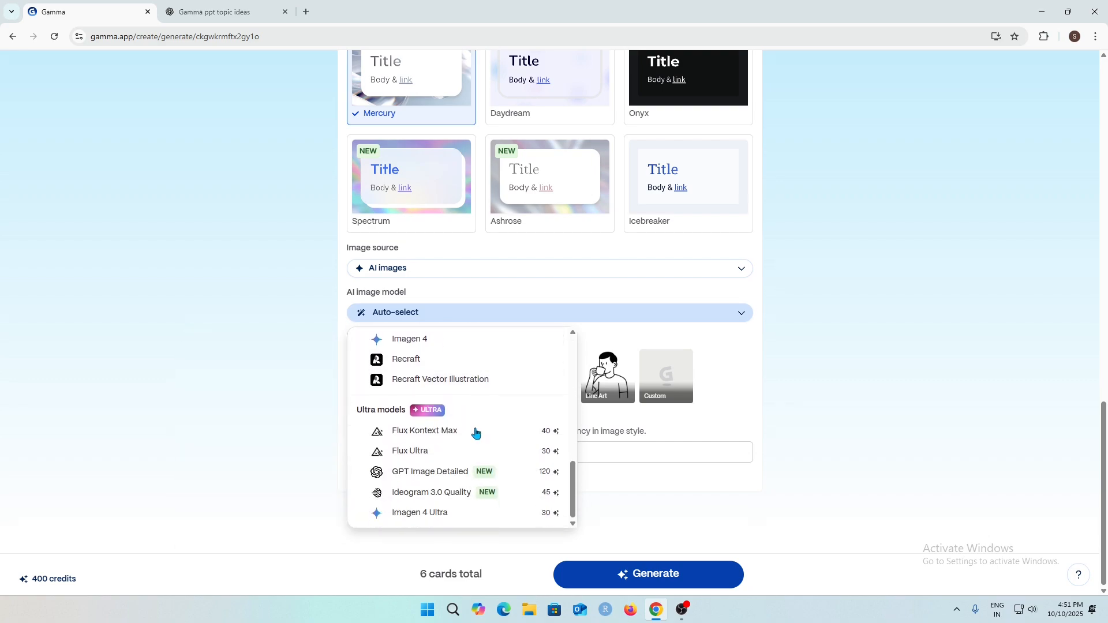
scroll(479, 430, up, 10)
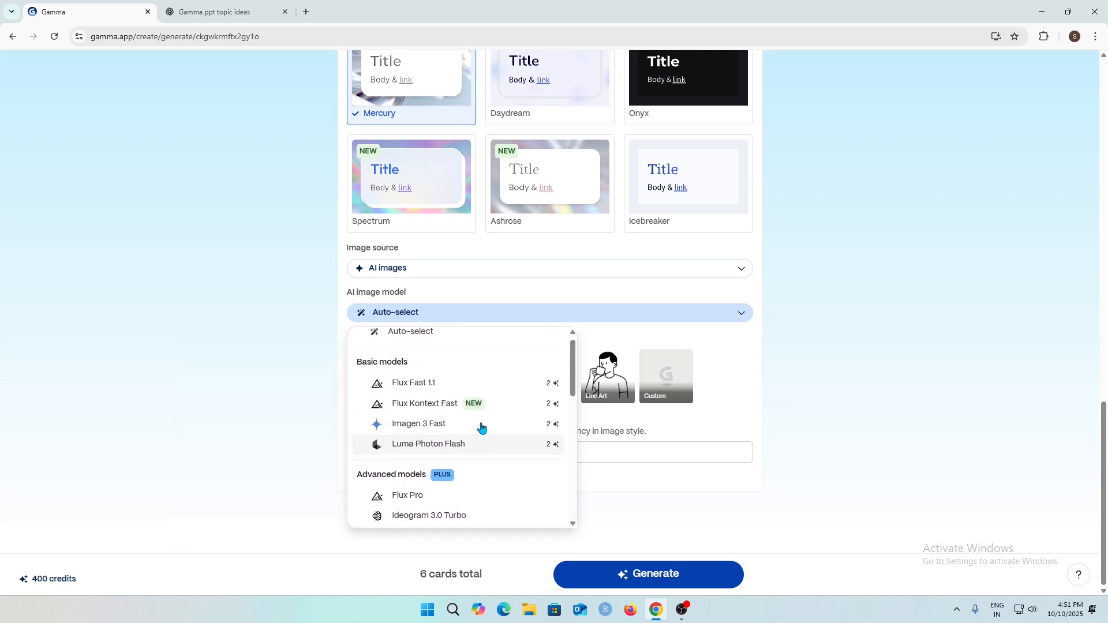
mouse_move(425, 453)
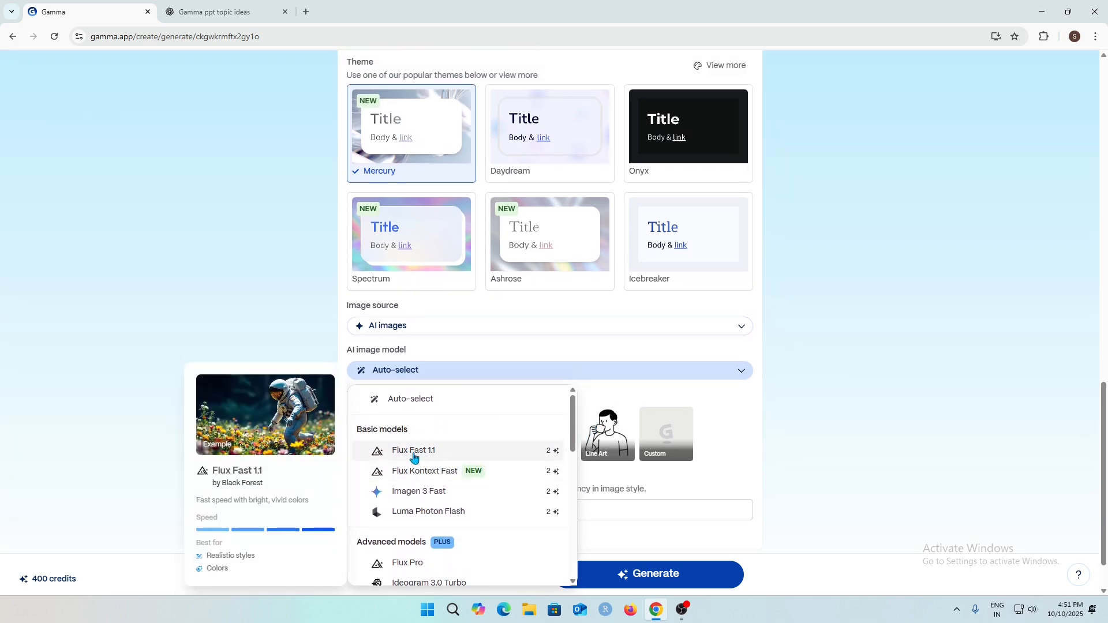
scroll(421, 458, down, 1)
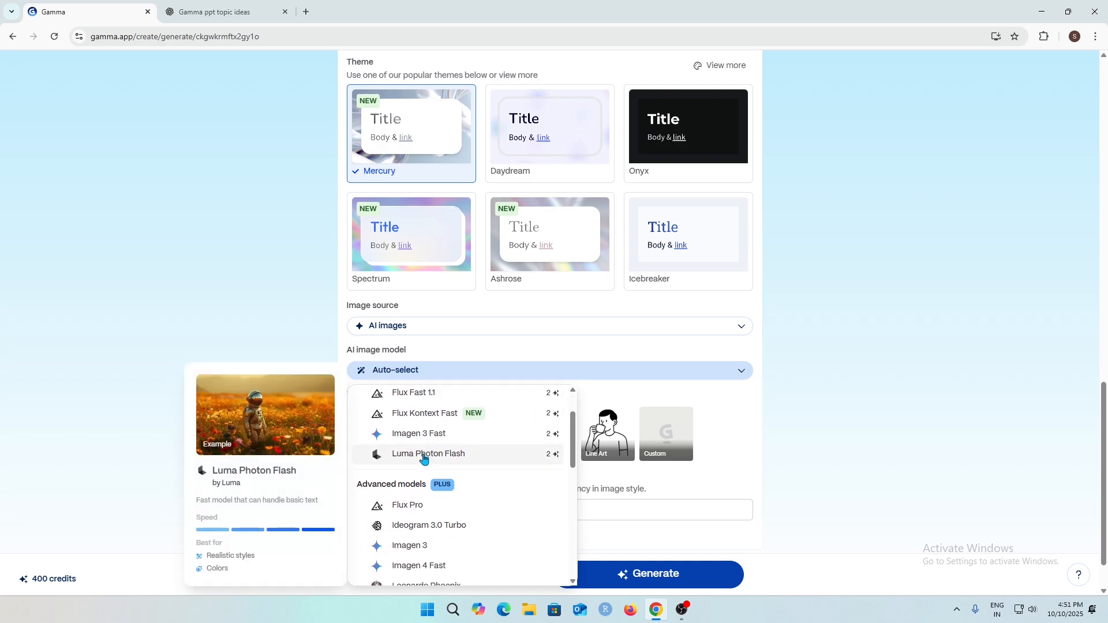
scroll(424, 459, down, 1)
scroll(426, 447, down, 1)
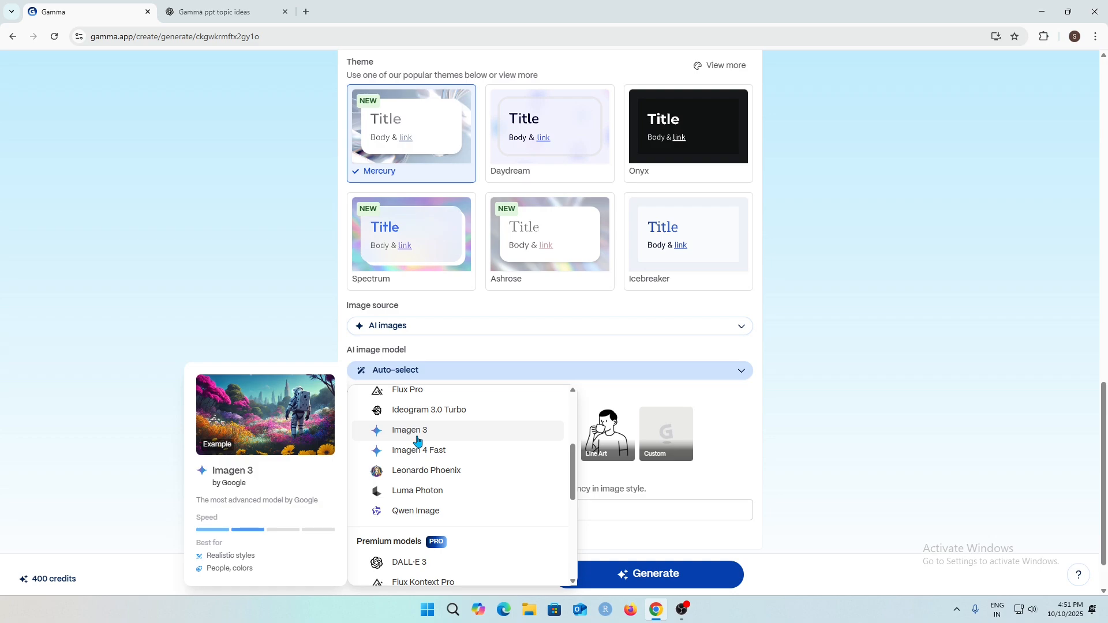
scroll(418, 441, down, 1)
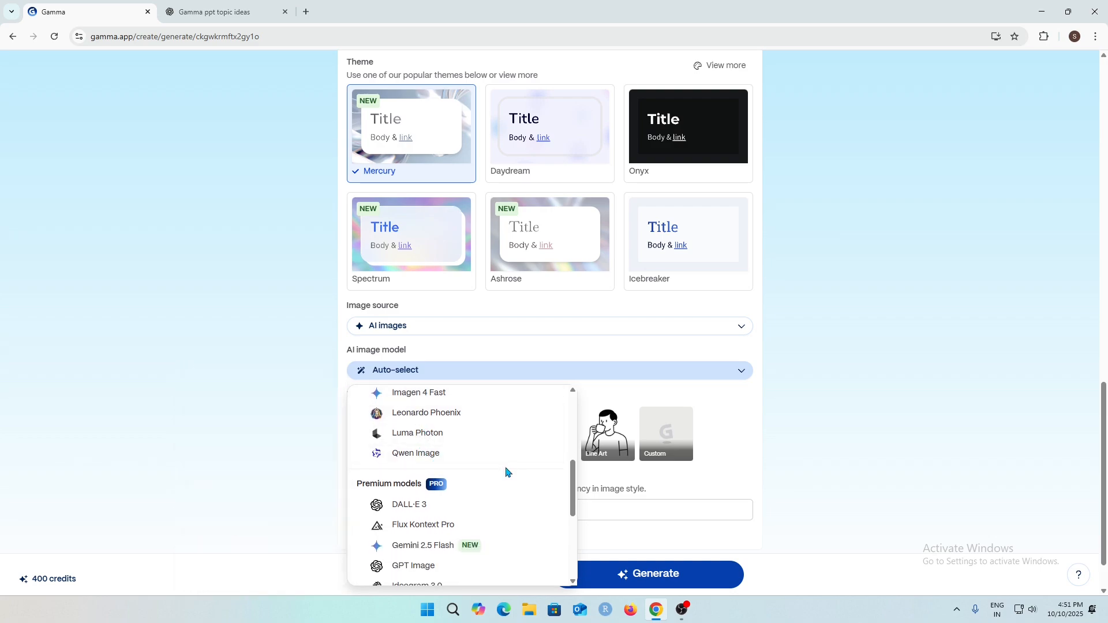
scroll(509, 467, up, 5)
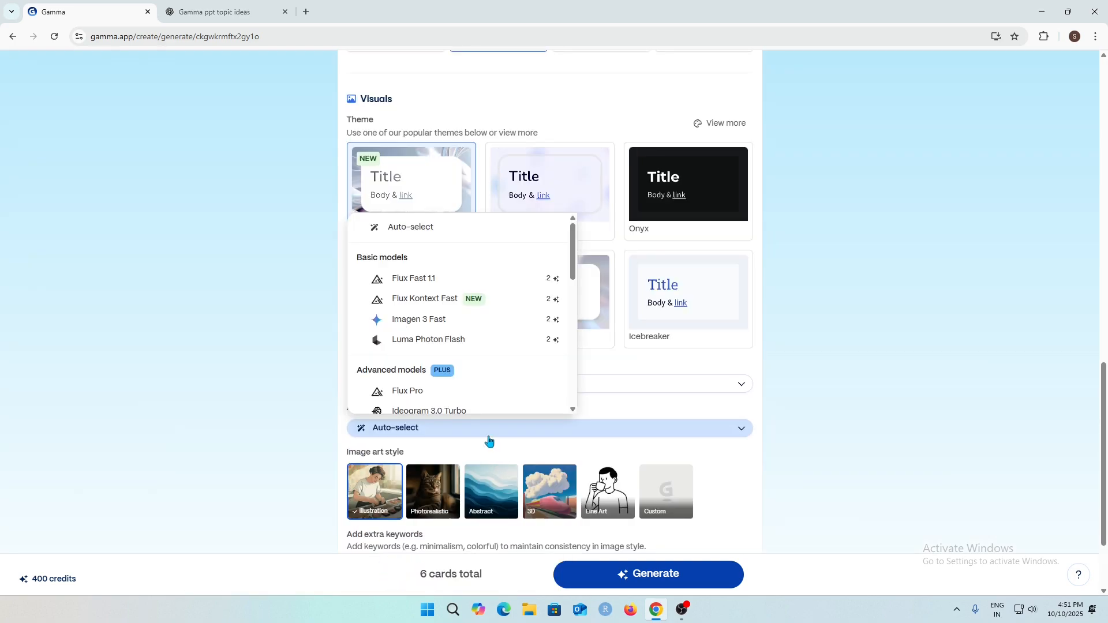
click(427, 226)
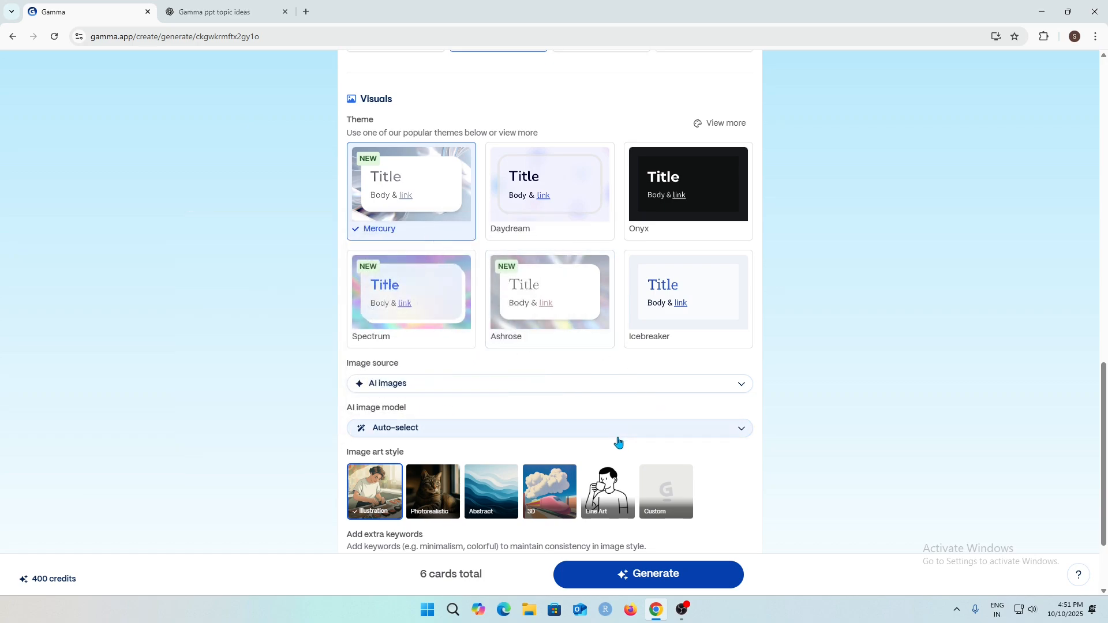
Set the image art style to 3D.
scroll(619, 443, down, 2)
drag(348, 337, 404, 339)
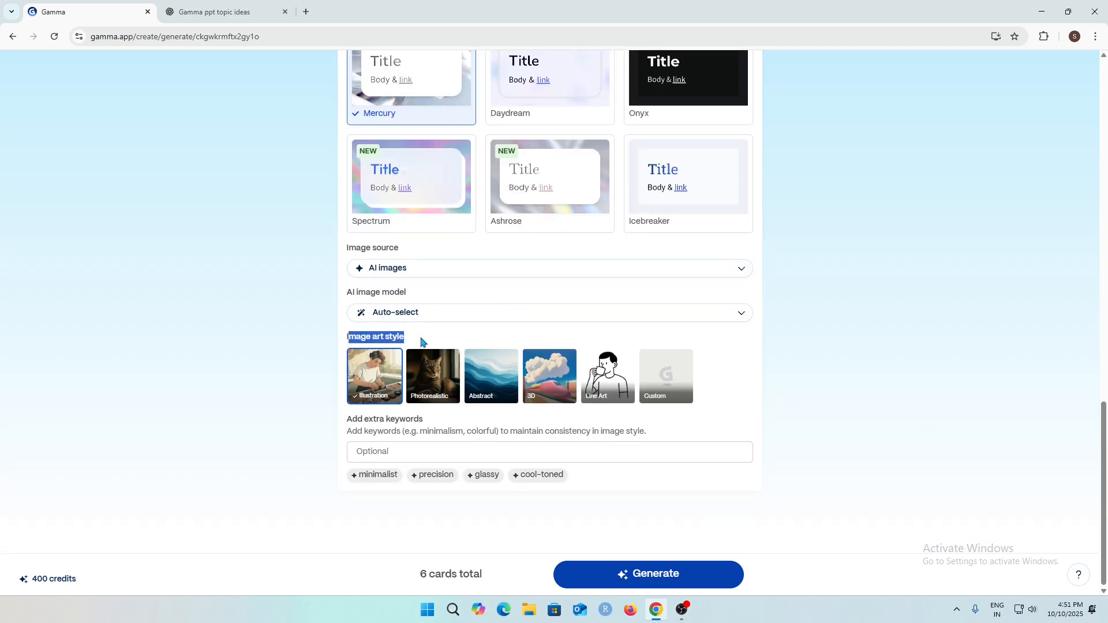
click(422, 343)
scroll(514, 456, up, 1)
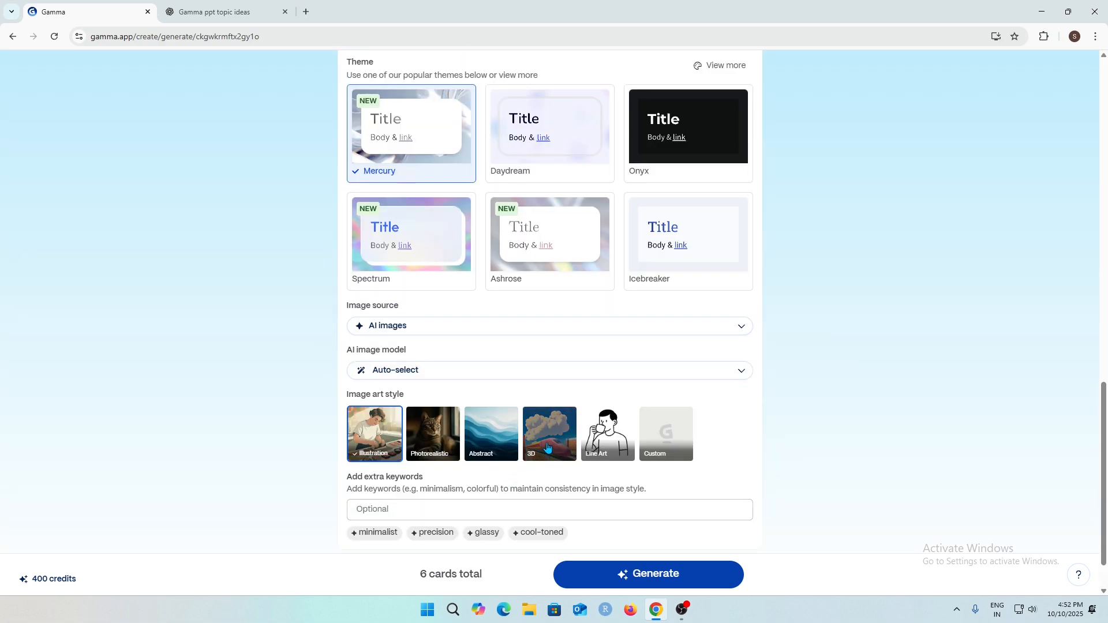
click(549, 448)
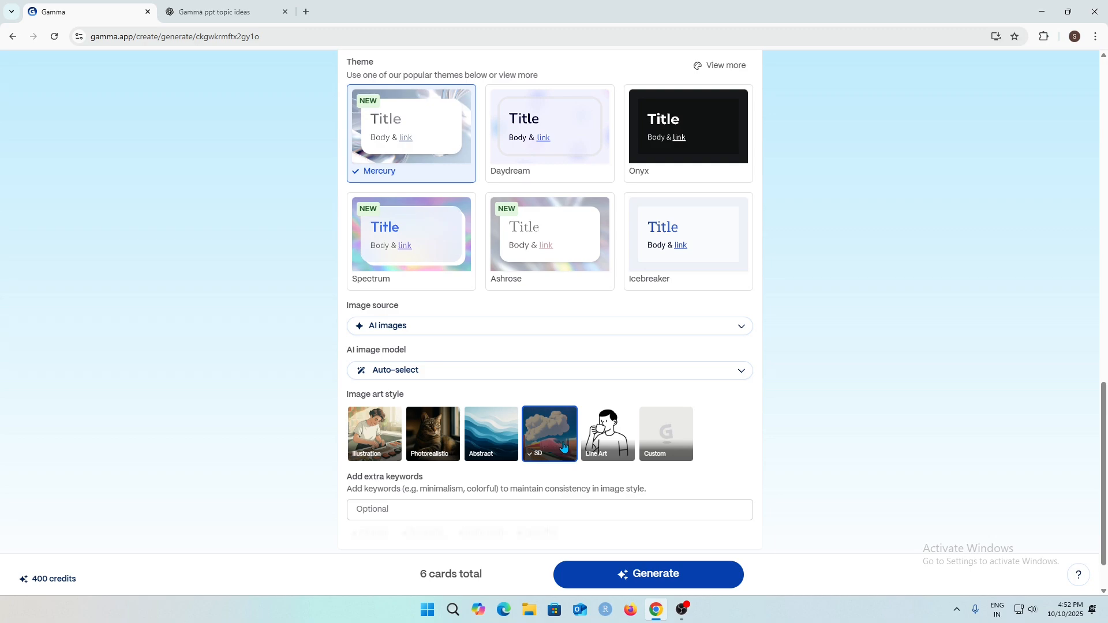
Generate the presentation from the outline and settings.
scroll(548, 446, down, 1)
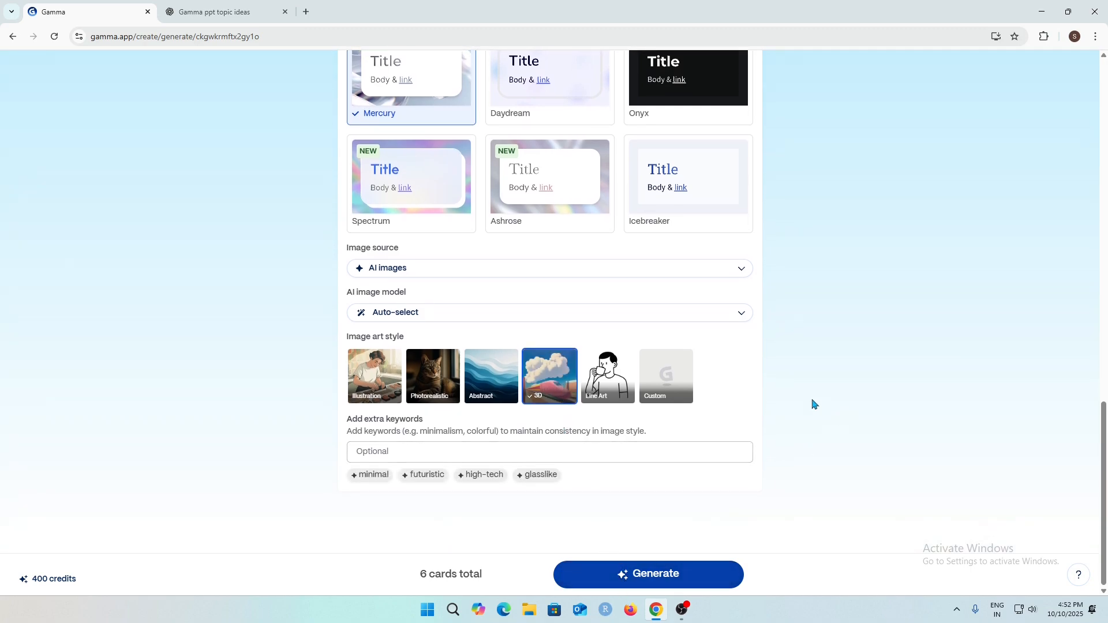
scroll(799, 399, up, 8)
scroll(771, 399, up, 15)
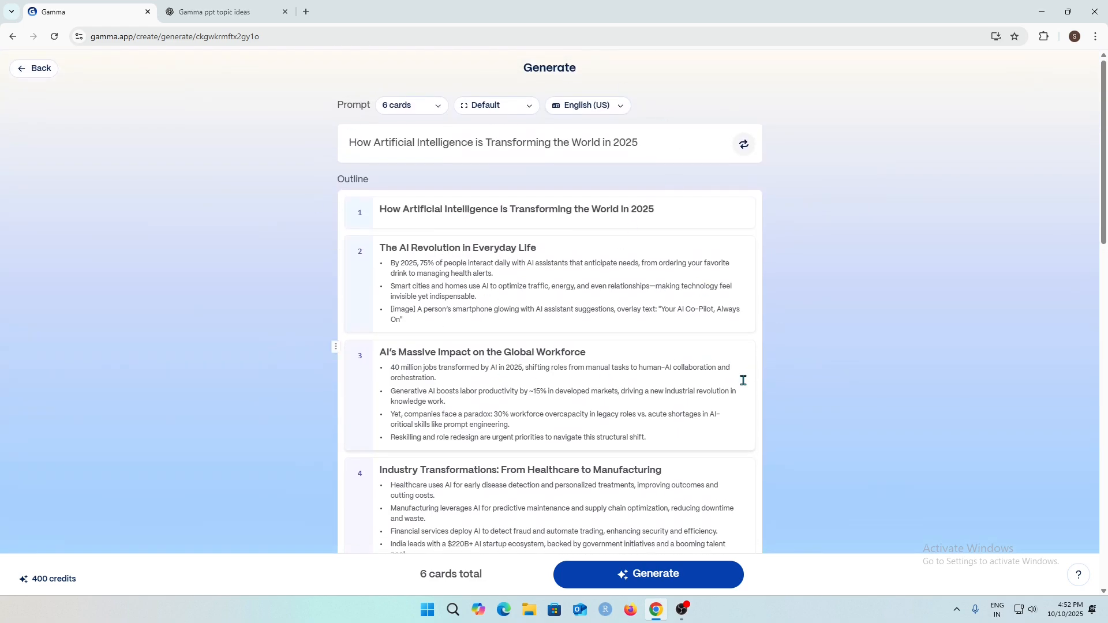
scroll(639, 426, down, 5)
scroll(641, 426, down, 12)
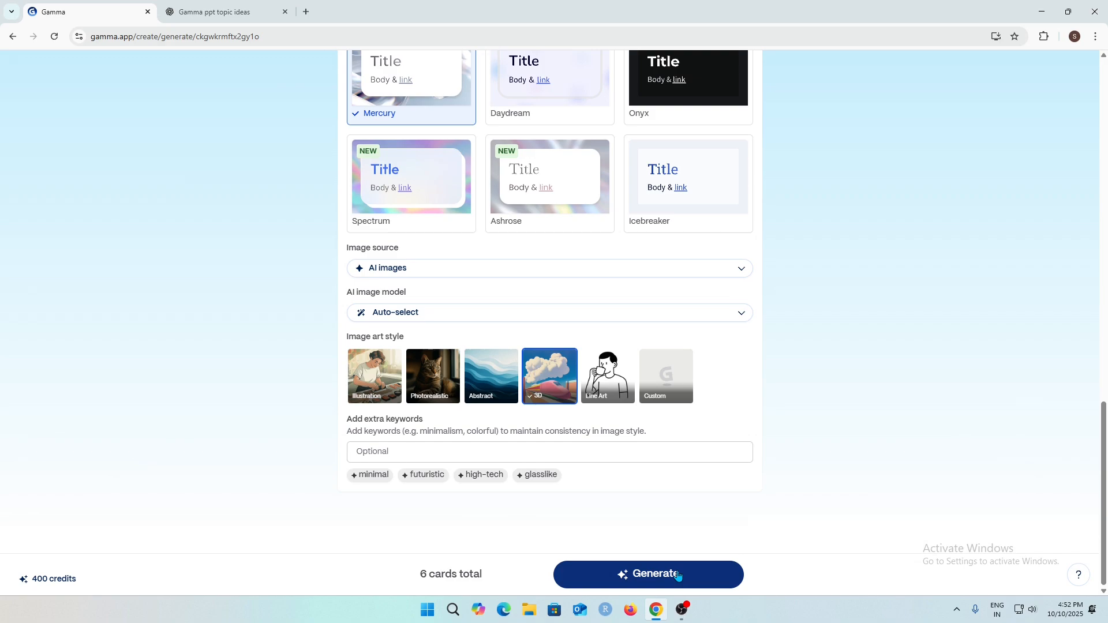
click(678, 575)
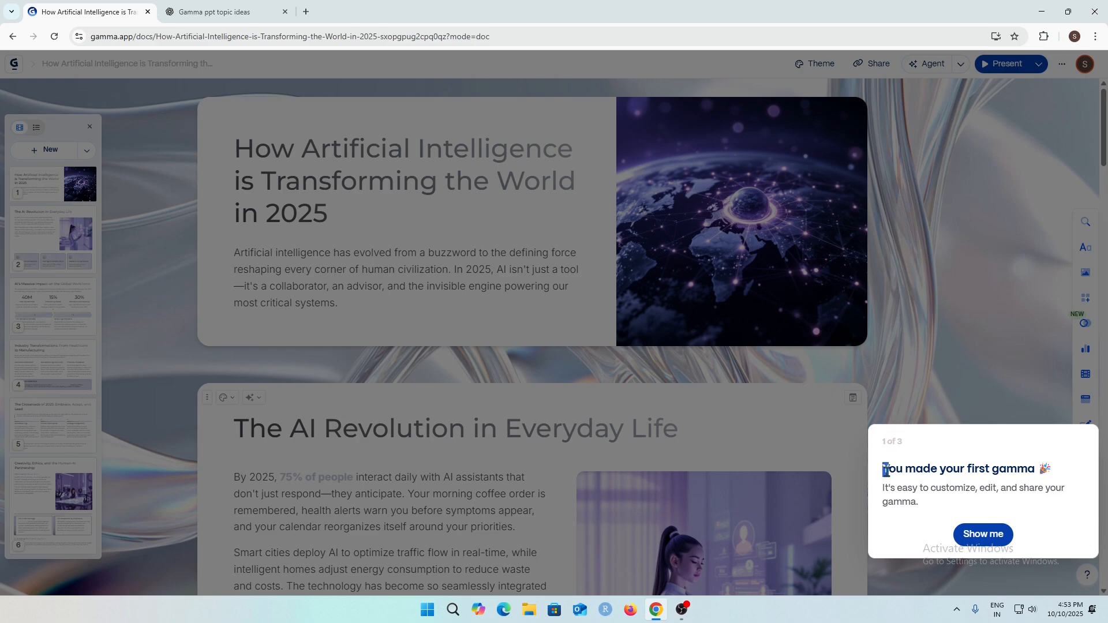
Step through the first pages of the onboarding tour of the generated gamma.
drag(886, 471, 1039, 472)
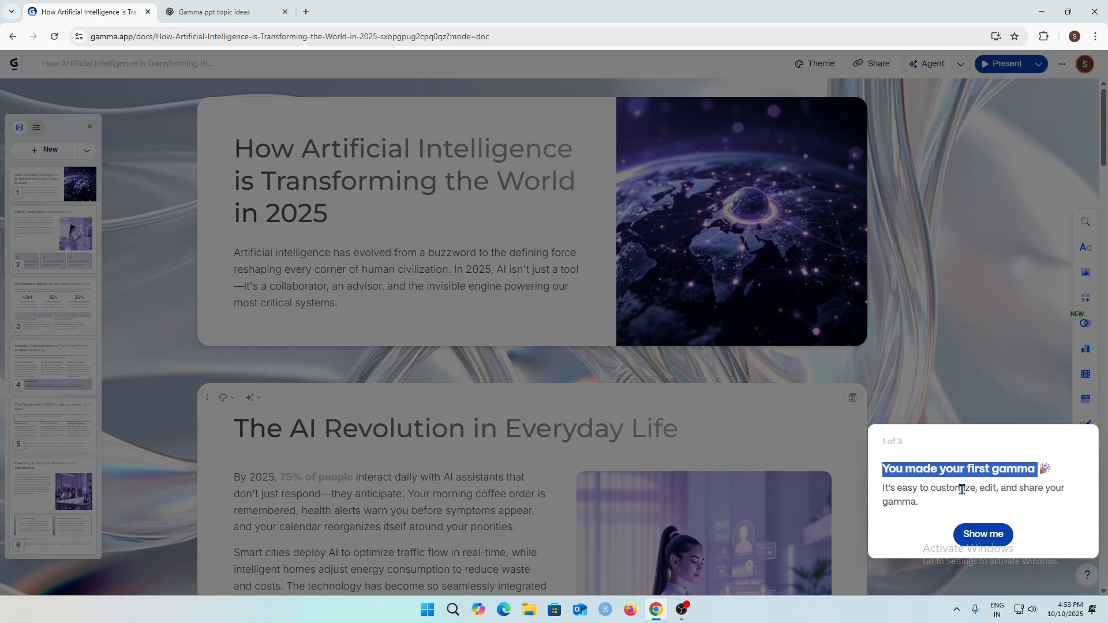
click(979, 531)
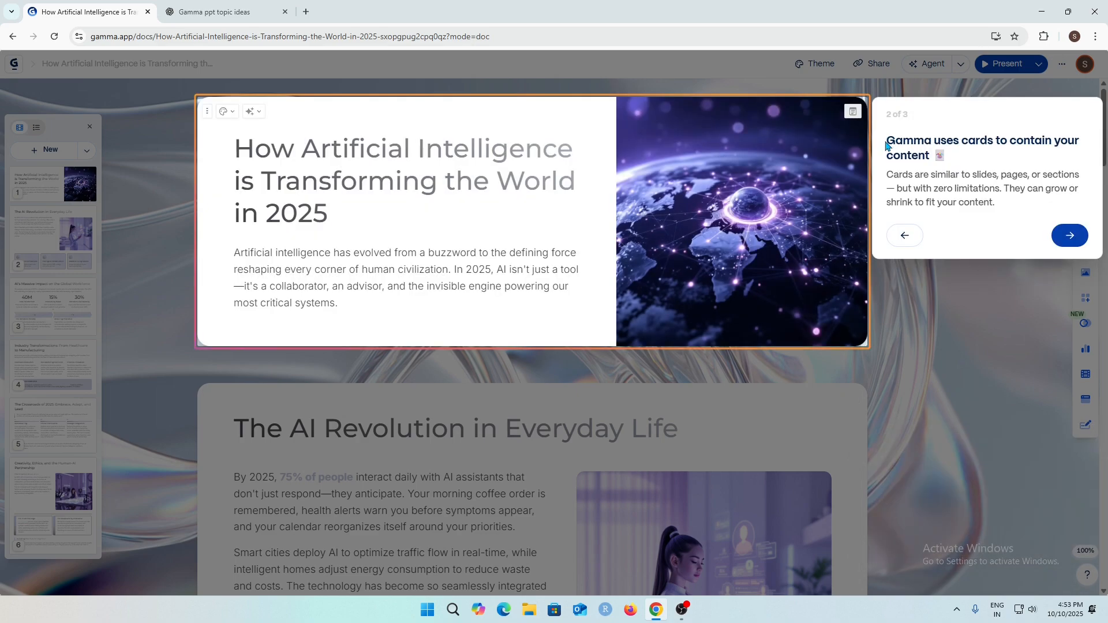
drag(888, 140, 933, 156)
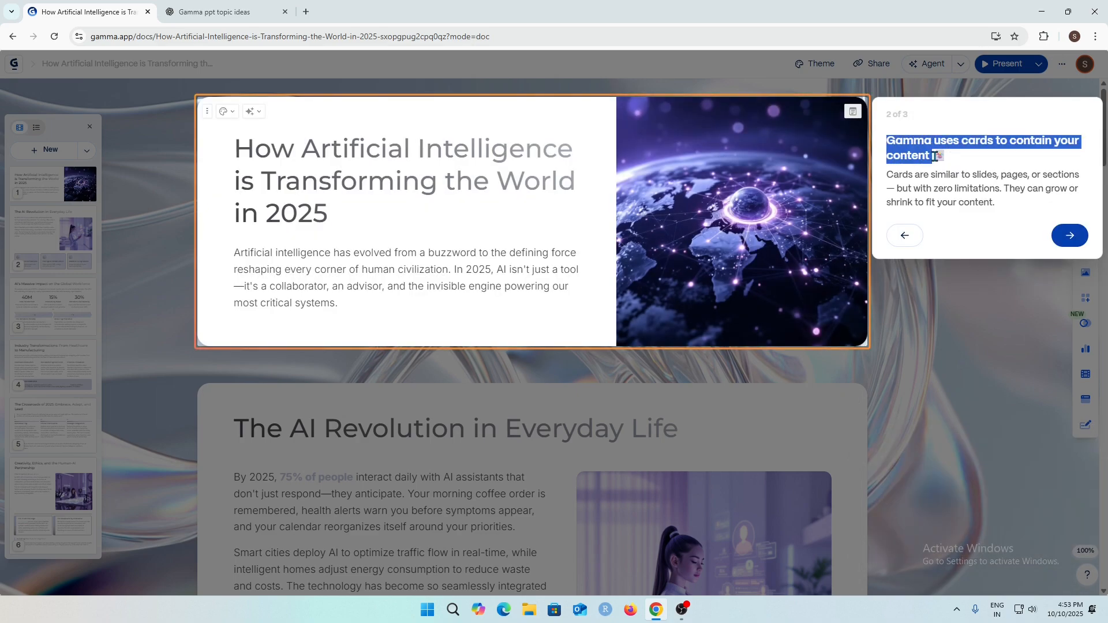
click(933, 156)
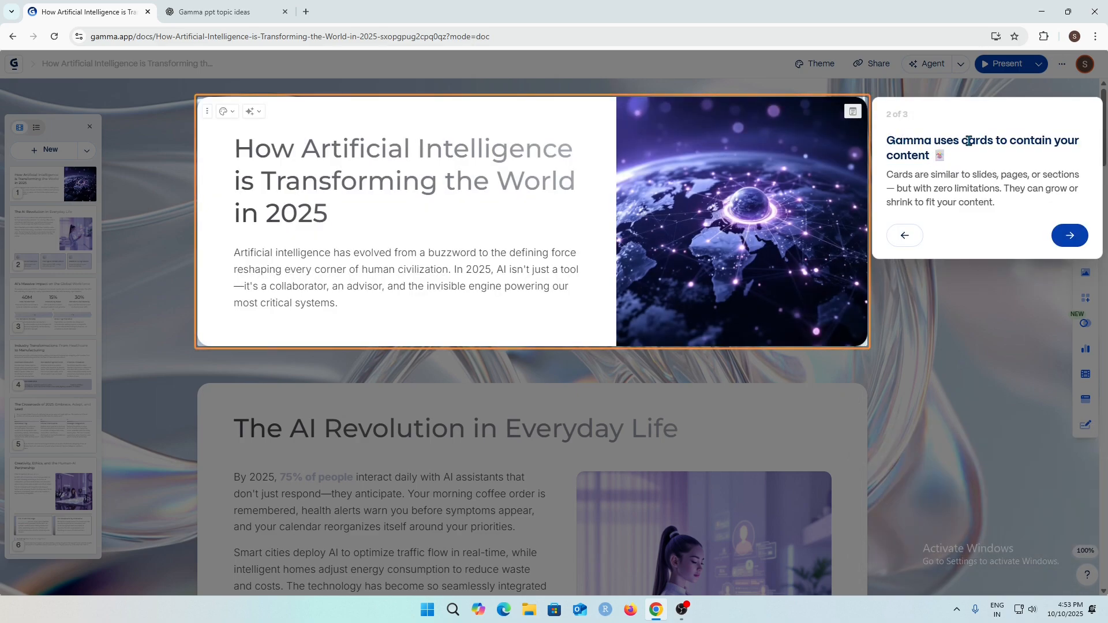
drag(968, 140, 1056, 155)
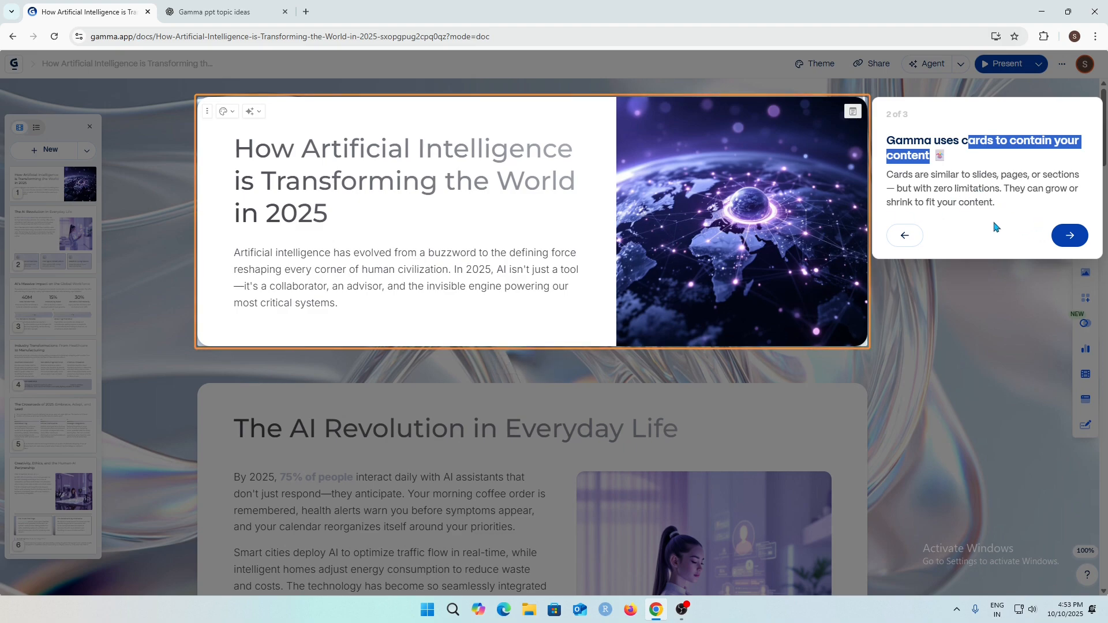
click(1063, 241)
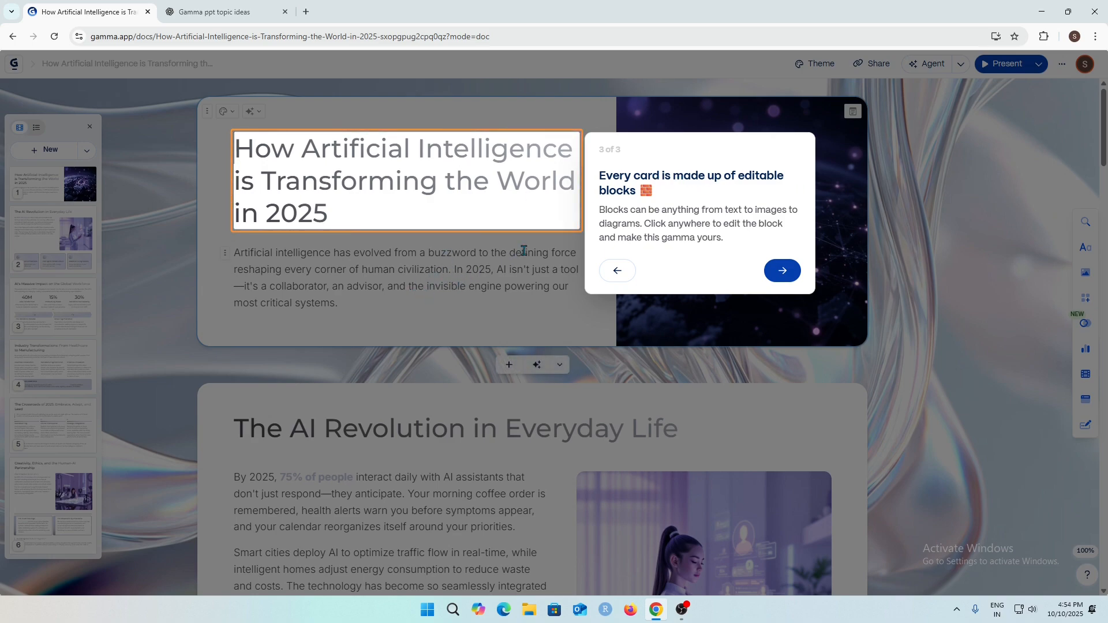
Delete "in 2025" from the end of the title card's heading.
click(412, 216)
key(BackSpace)
key(BackSpace)
key(BackSpace)
key(BackSpace)
key(BackSpace)
key(BackSpace)
key(BackSpace)
key(BackSpace)
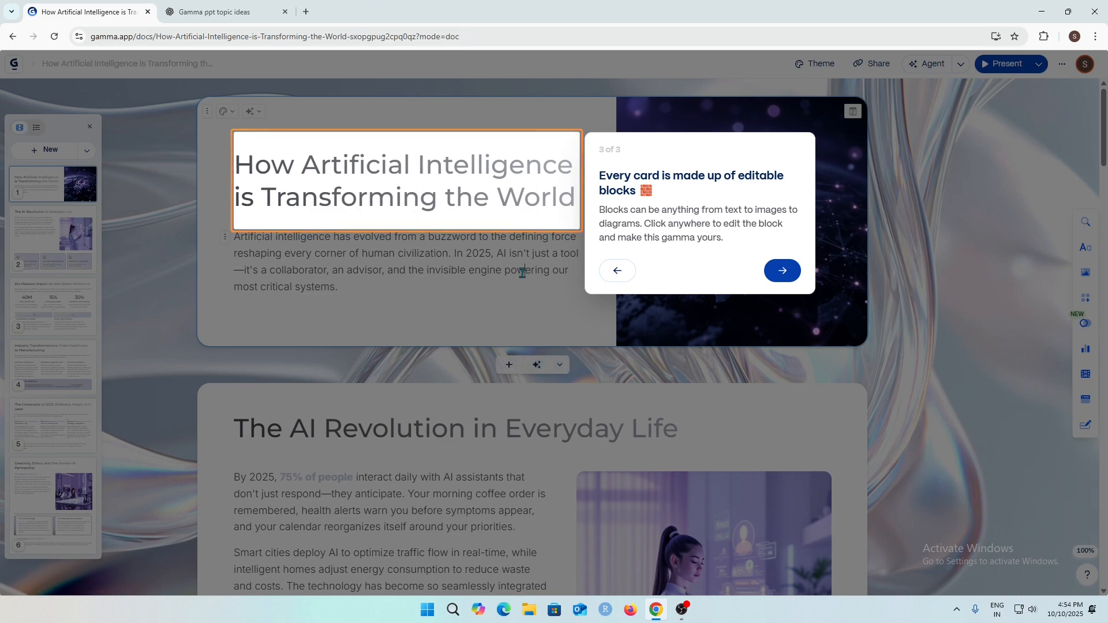
Finish the onboarding tour.
scroll(415, 321, down, 3)
scroll(415, 321, down, 5)
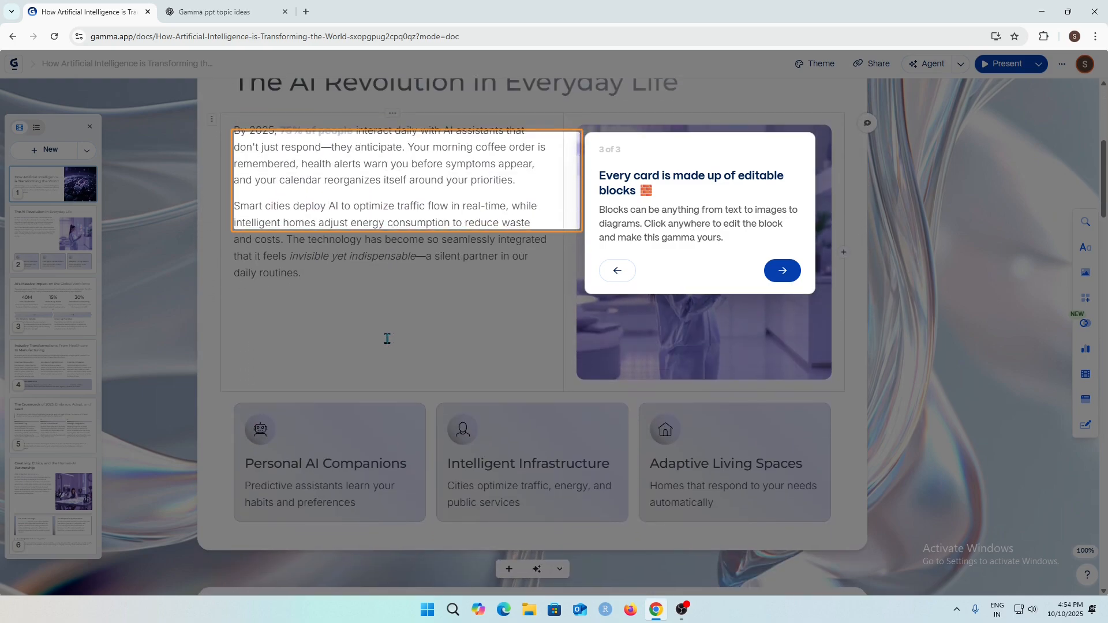
scroll(399, 361, up, 4)
scroll(400, 361, up, 4)
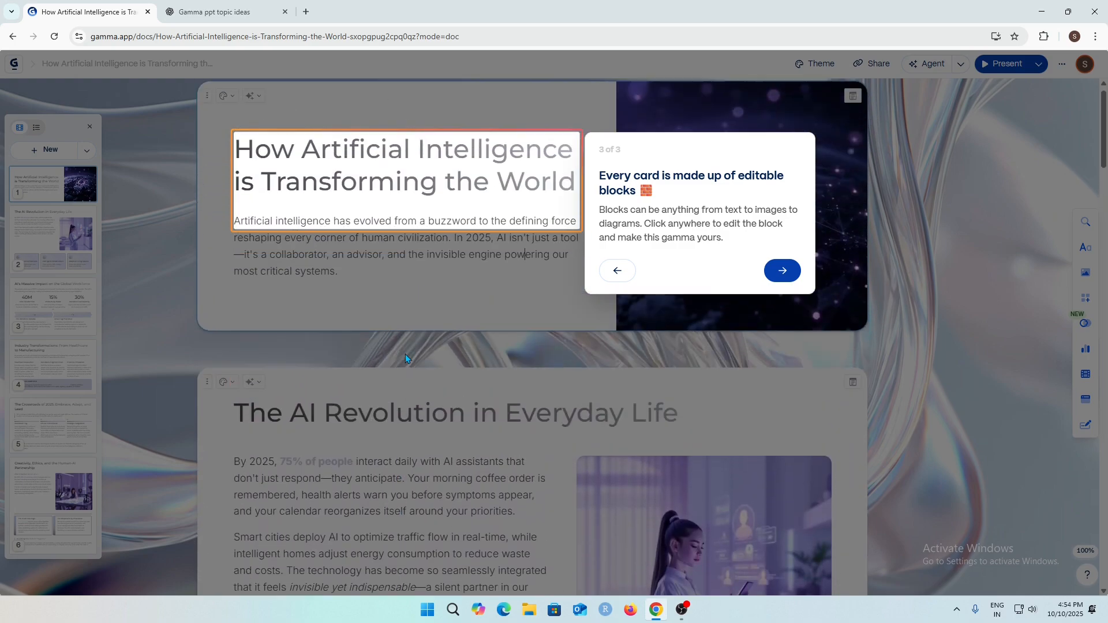
click(782, 270)
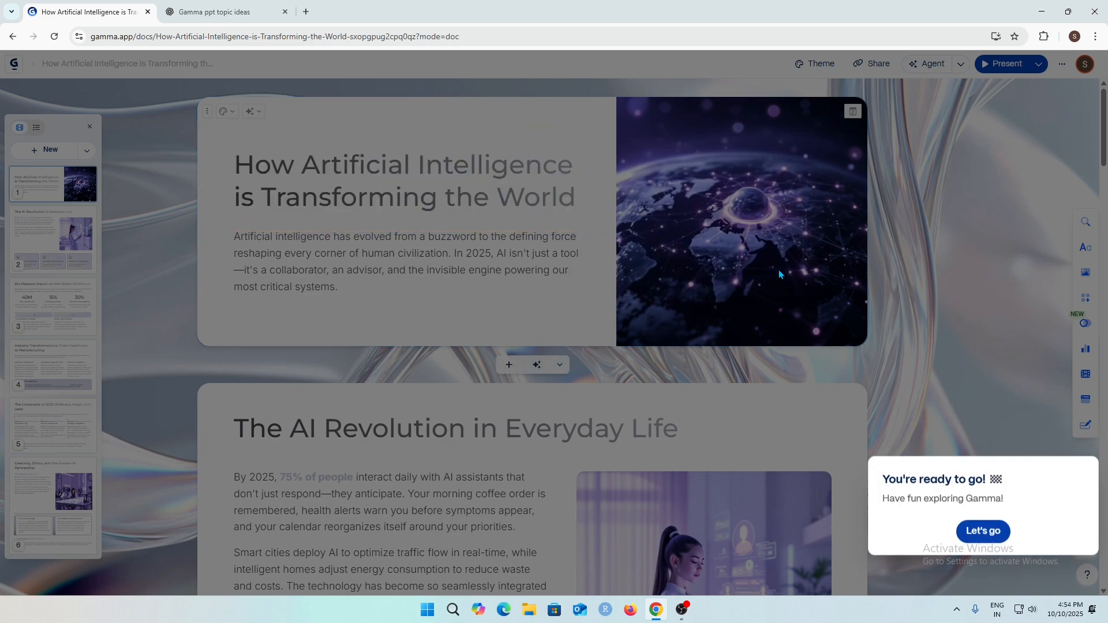
click(985, 535)
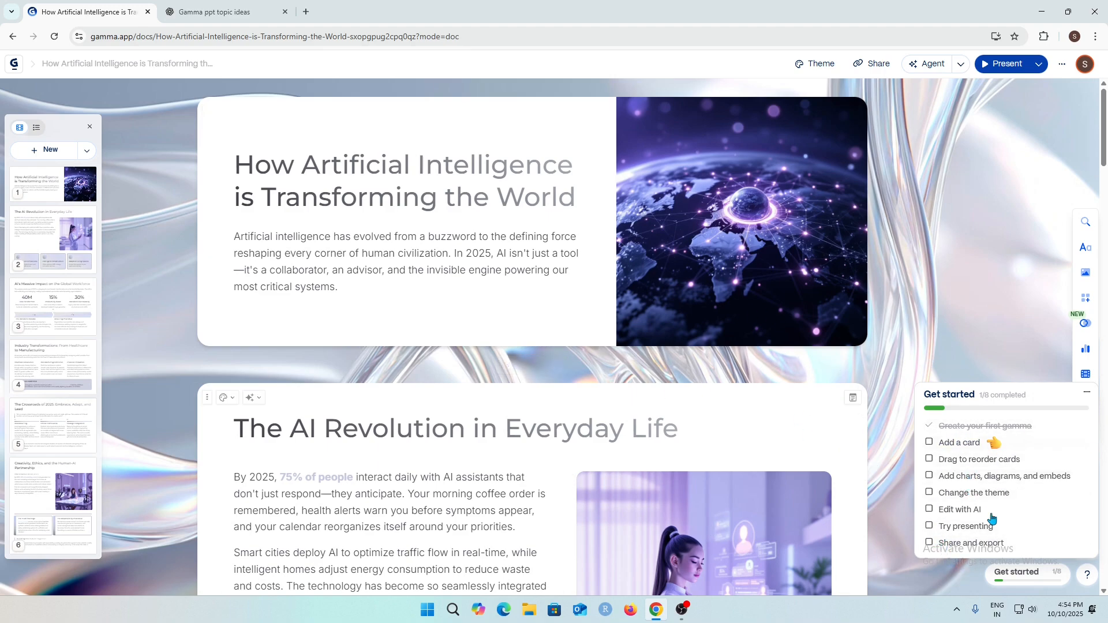
Close the getting-started checklist and scroll through the title and AI Revolution cards to review them.
click(1088, 395)
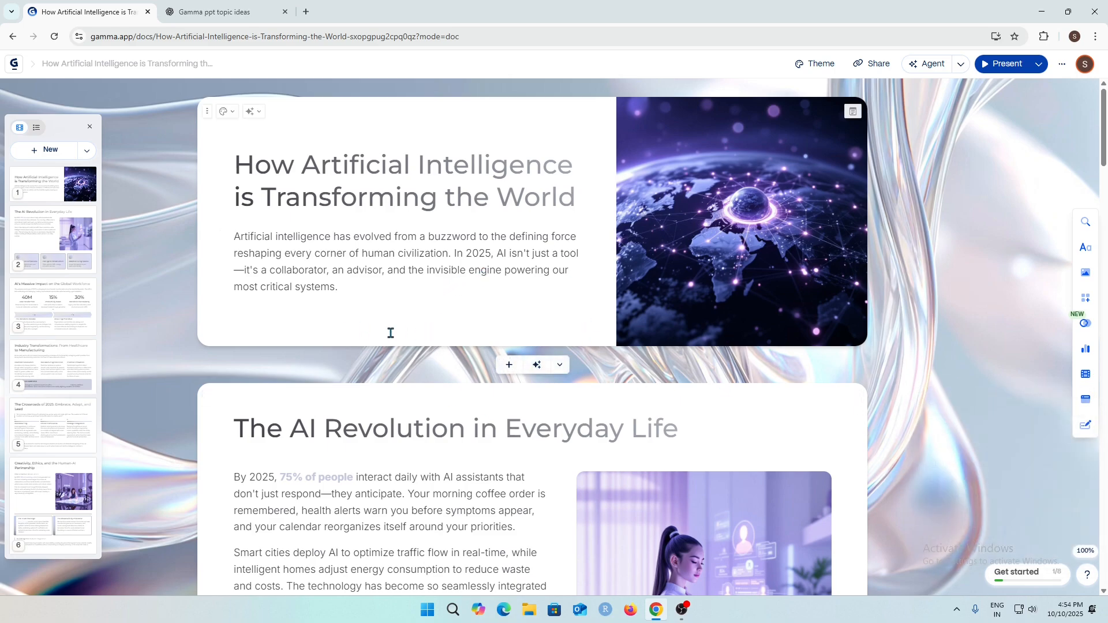
scroll(468, 346, down, 3)
scroll(967, 359, up, 3)
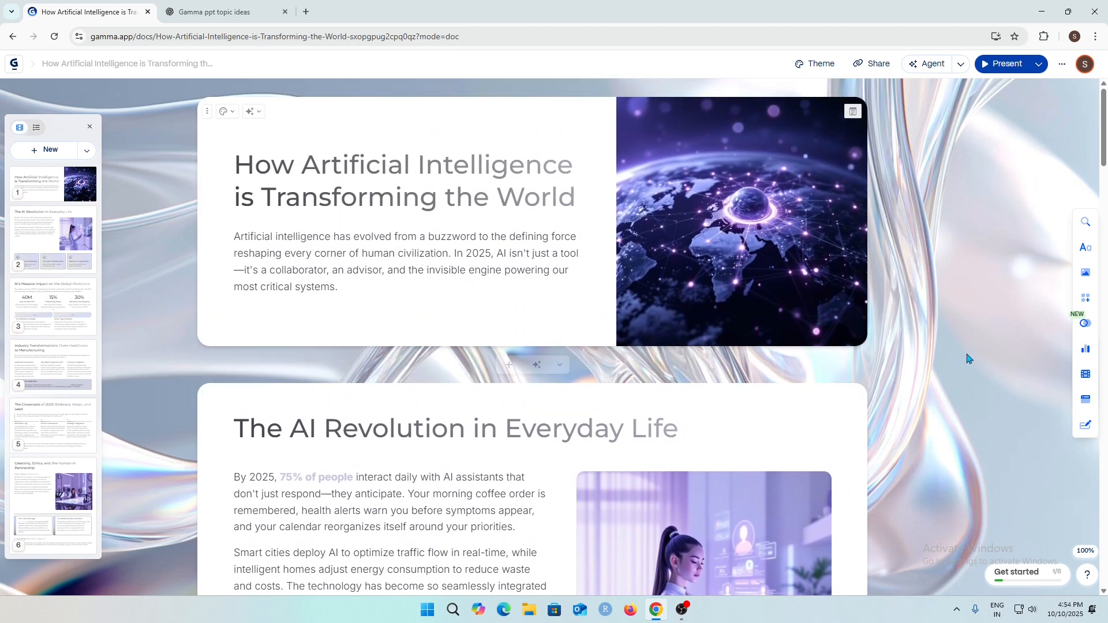
scroll(968, 357, down, 3)
scroll(968, 356, down, 3)
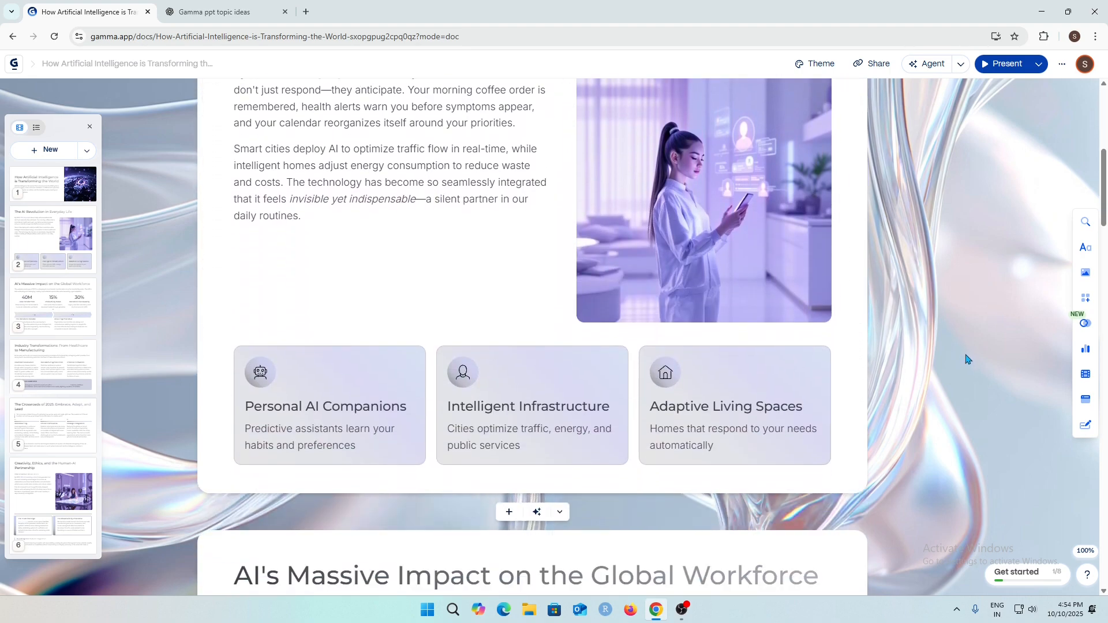
scroll(969, 357, up, 2)
scroll(968, 358, down, 2)
scroll(957, 350, up, 3)
scroll(956, 348, down, 1)
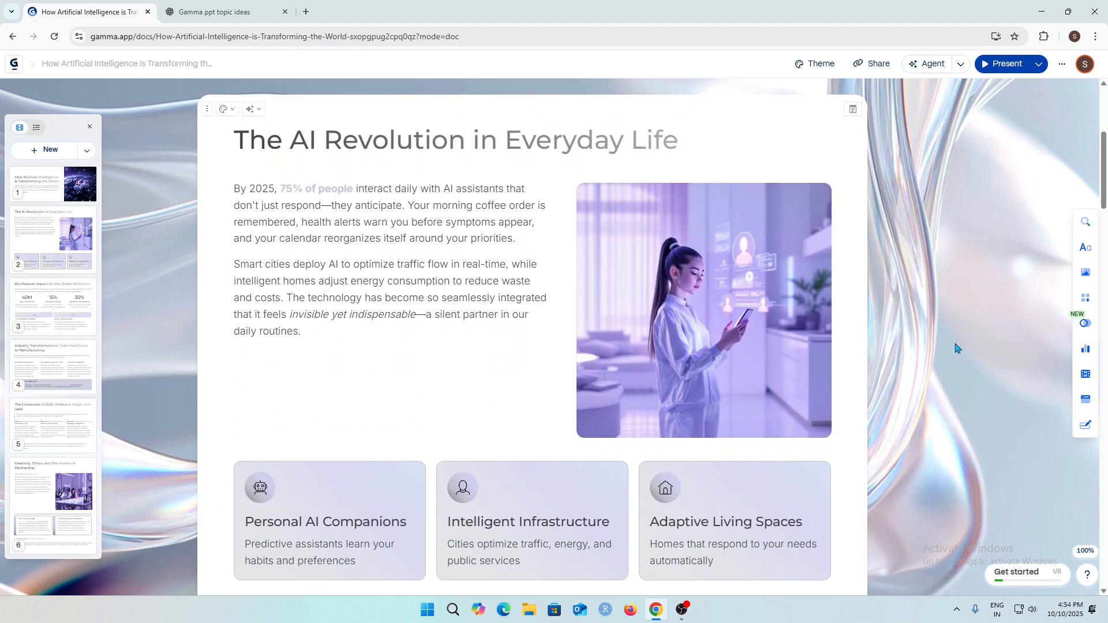
scroll(955, 348, up, 3)
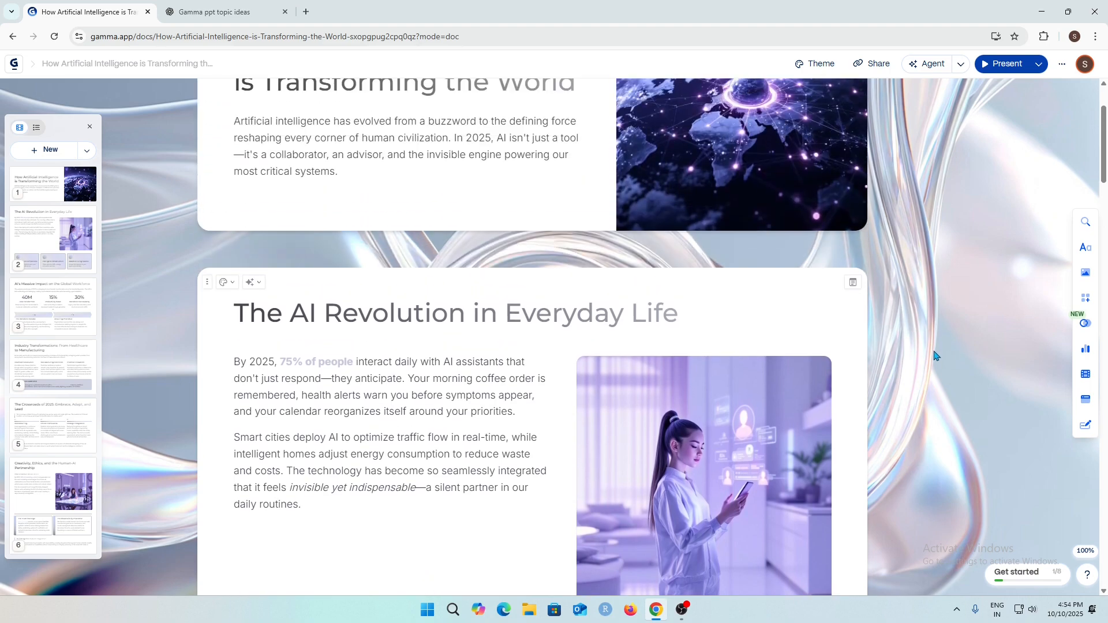
scroll(936, 355, up, 2)
click(249, 166)
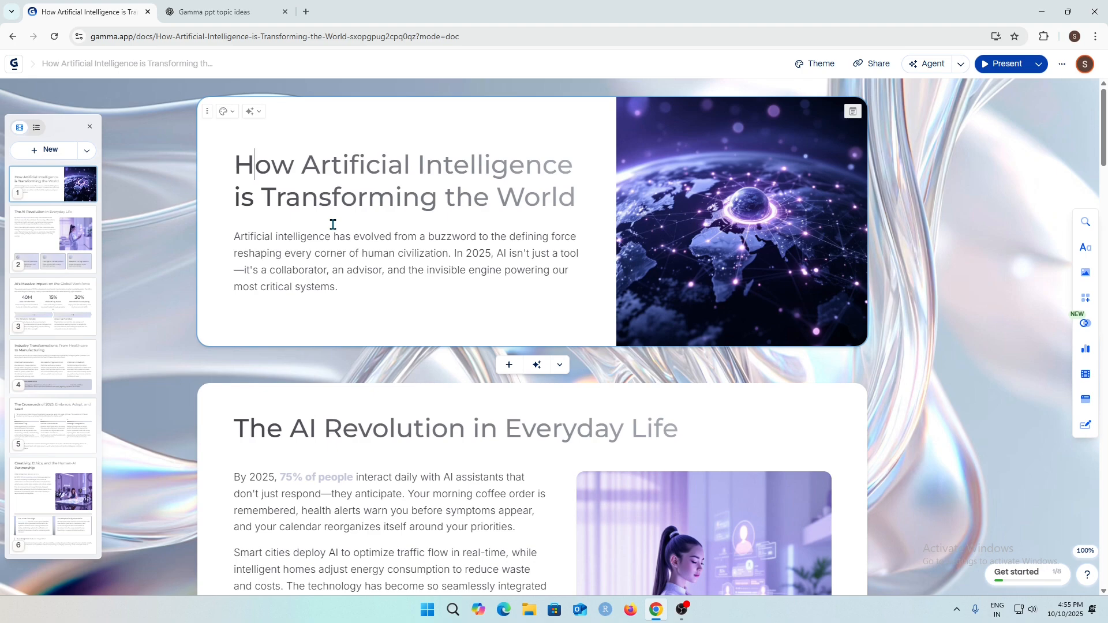
scroll(880, 398, down, 9)
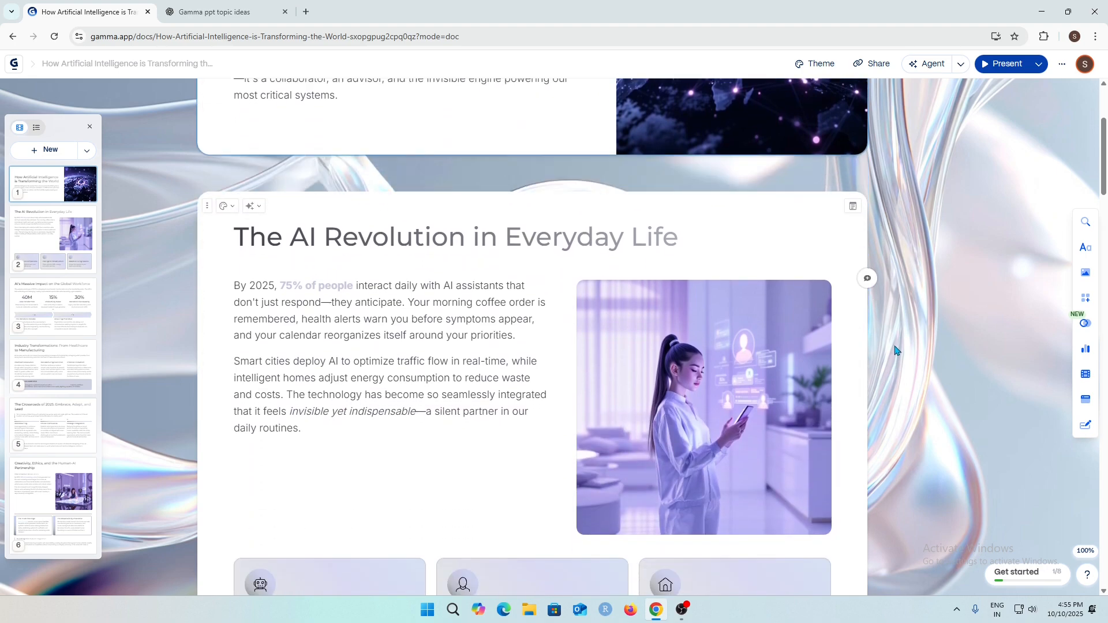
Scroll through the remaining cards of the presentation to review them, returning to the top.
scroll(880, 398, down, 14)
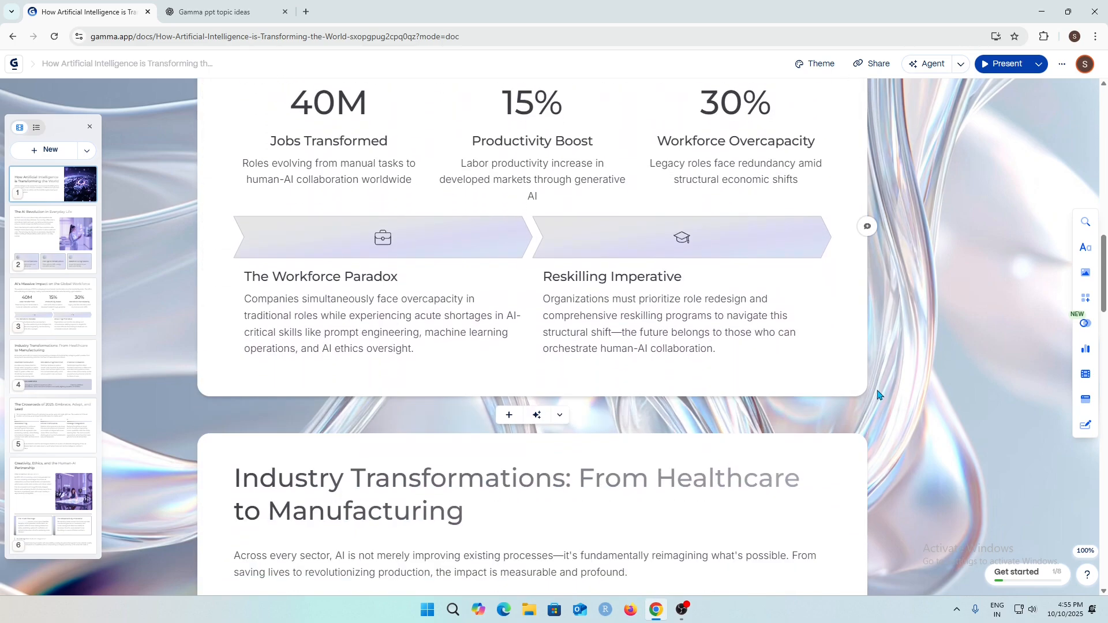
scroll(871, 398, up, 1)
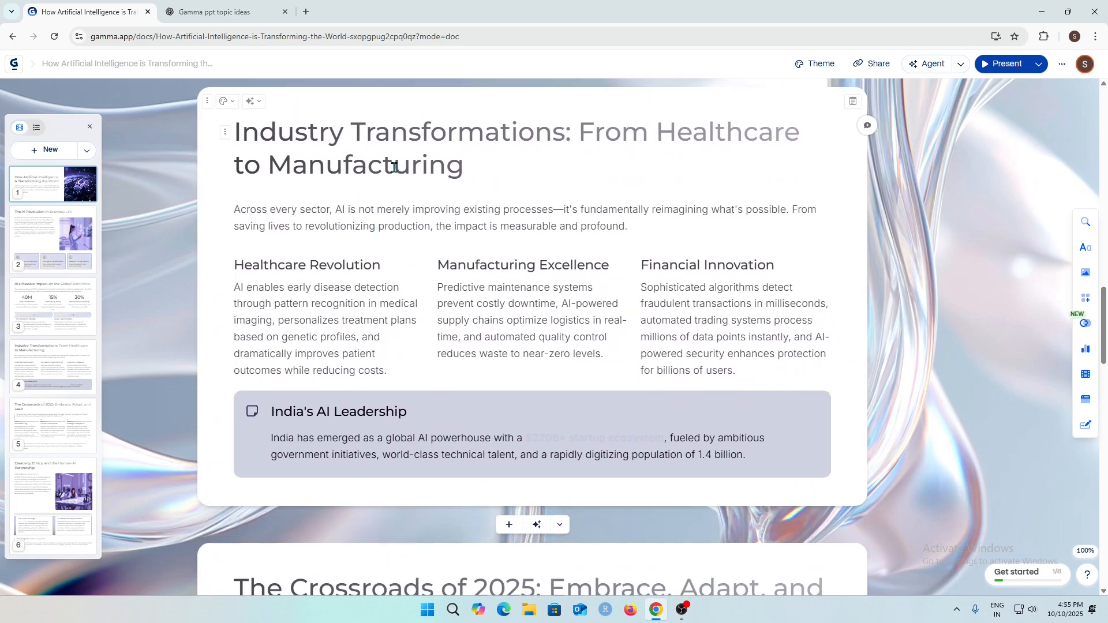
scroll(690, 313, down, 15)
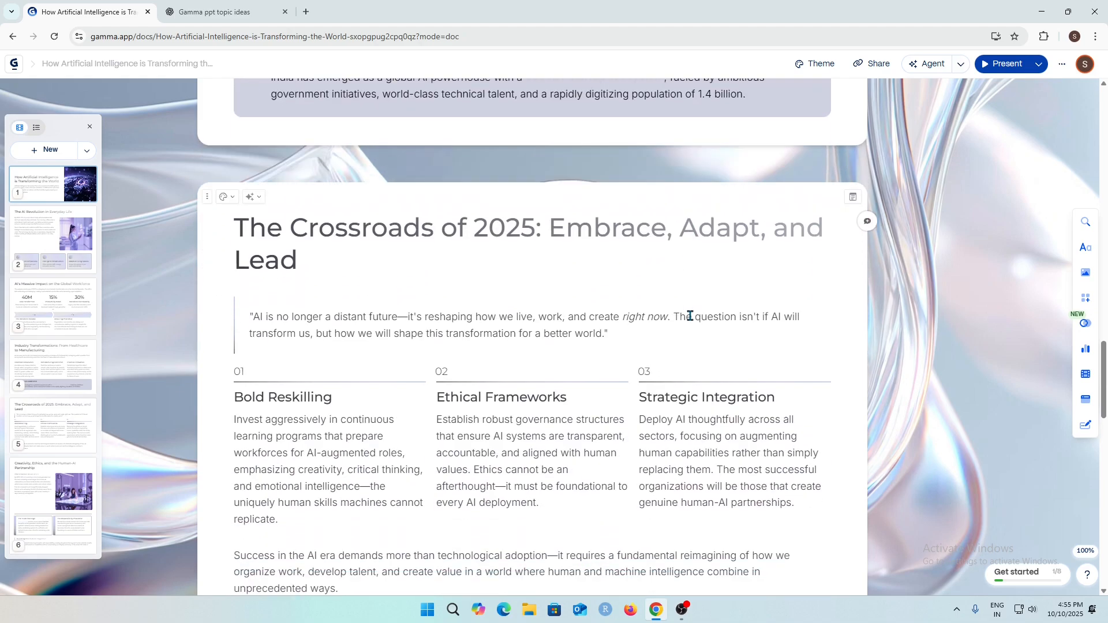
scroll(688, 332, down, 1)
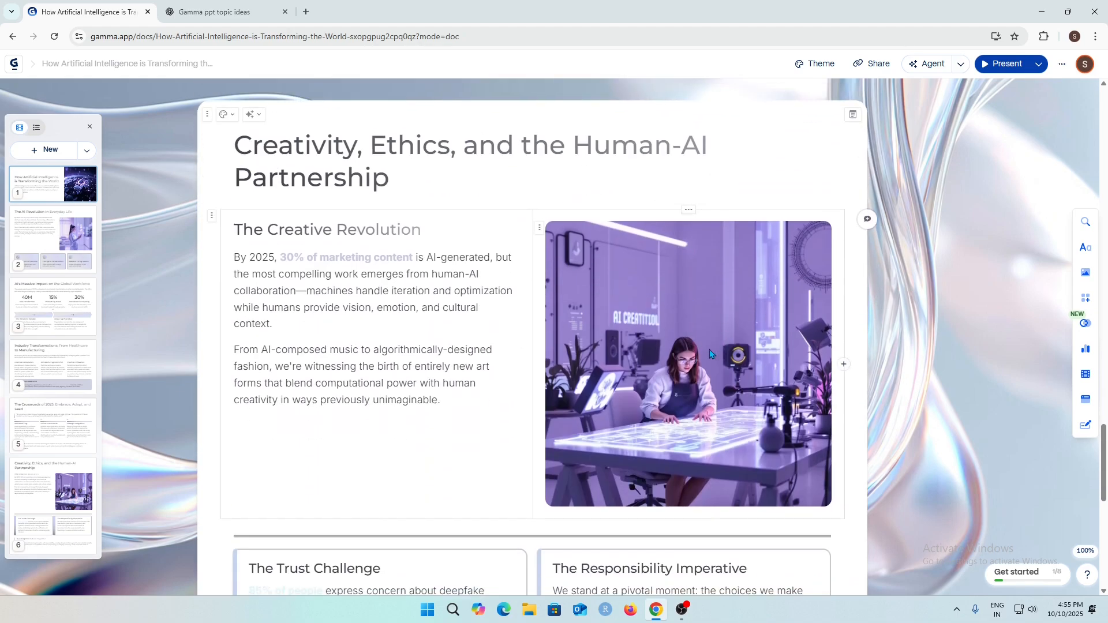
scroll(984, 373, down, 9)
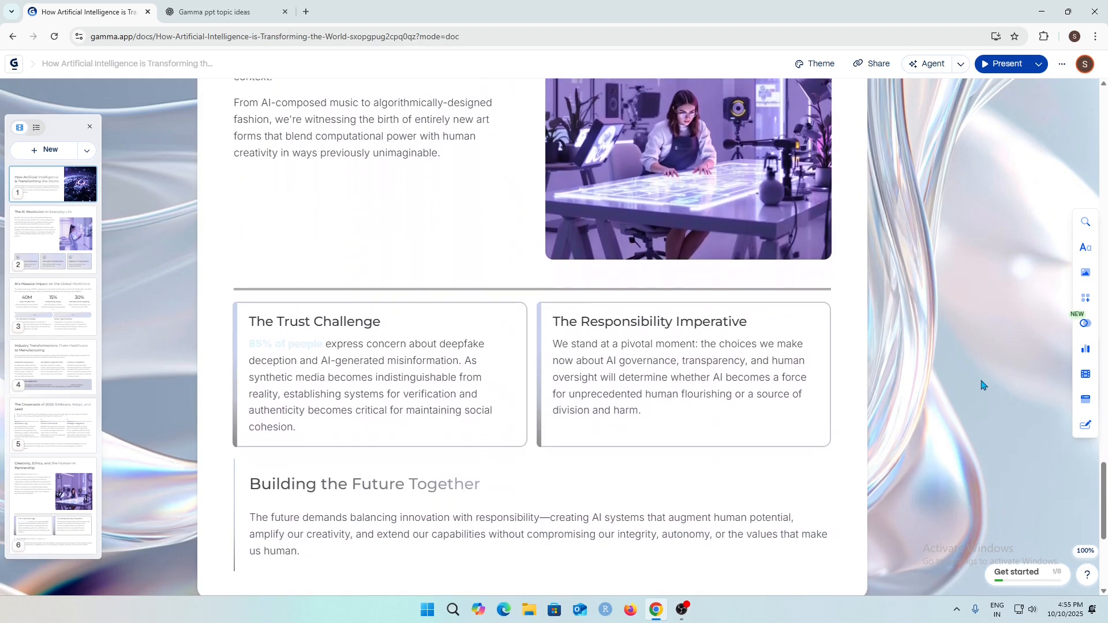
scroll(981, 390, up, 3)
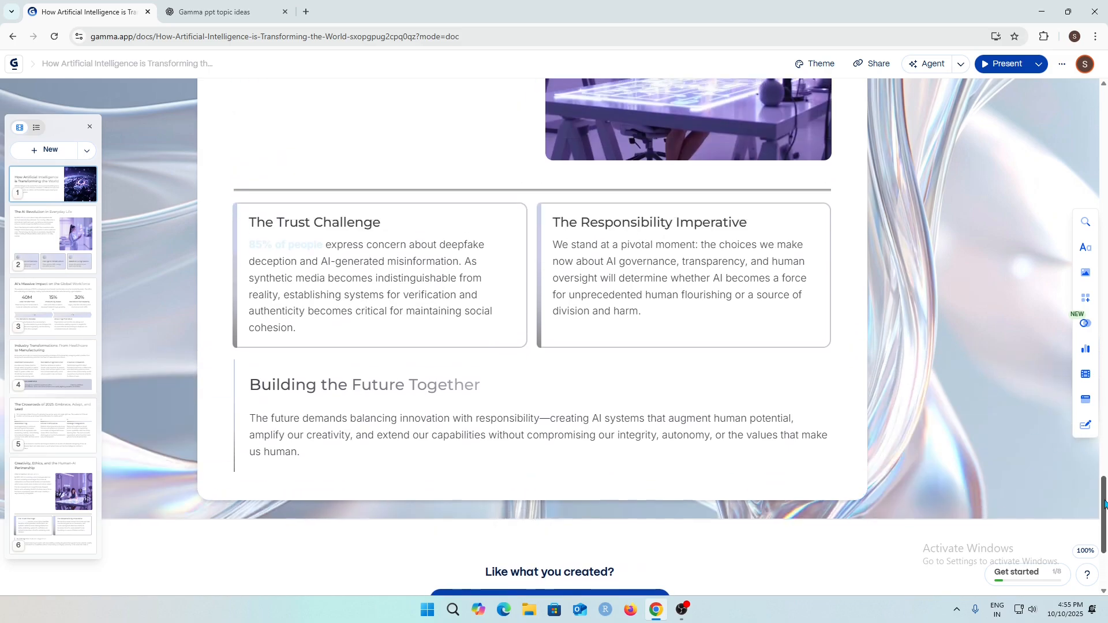
drag(1105, 504, 1104, 69)
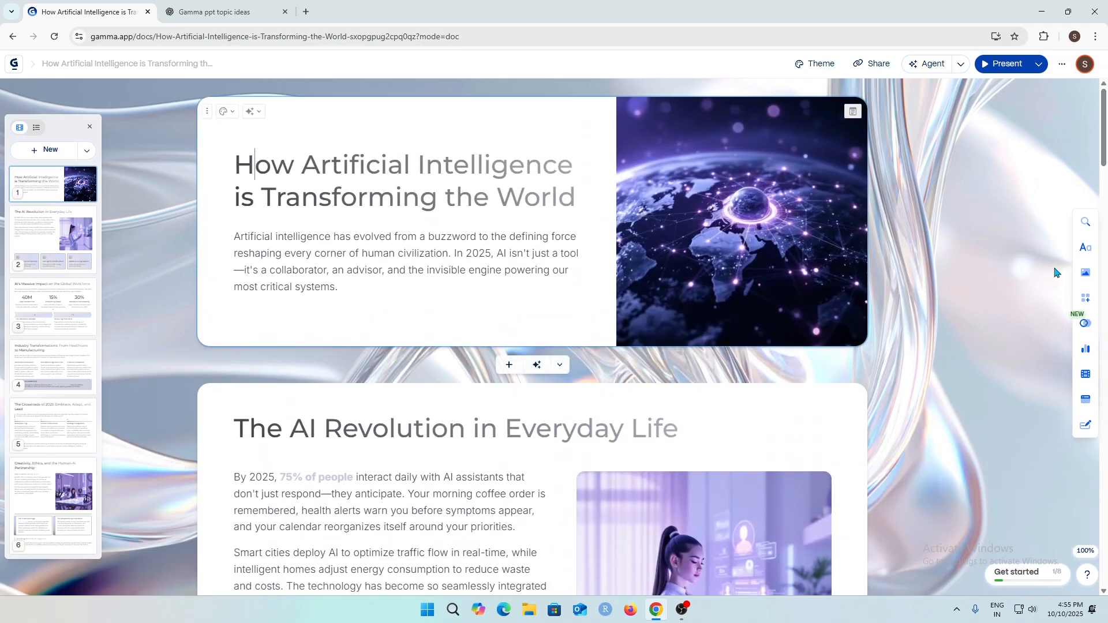
Ask AI to make the title card's image whiter or greyscale, then keep the original variation.
click(708, 224)
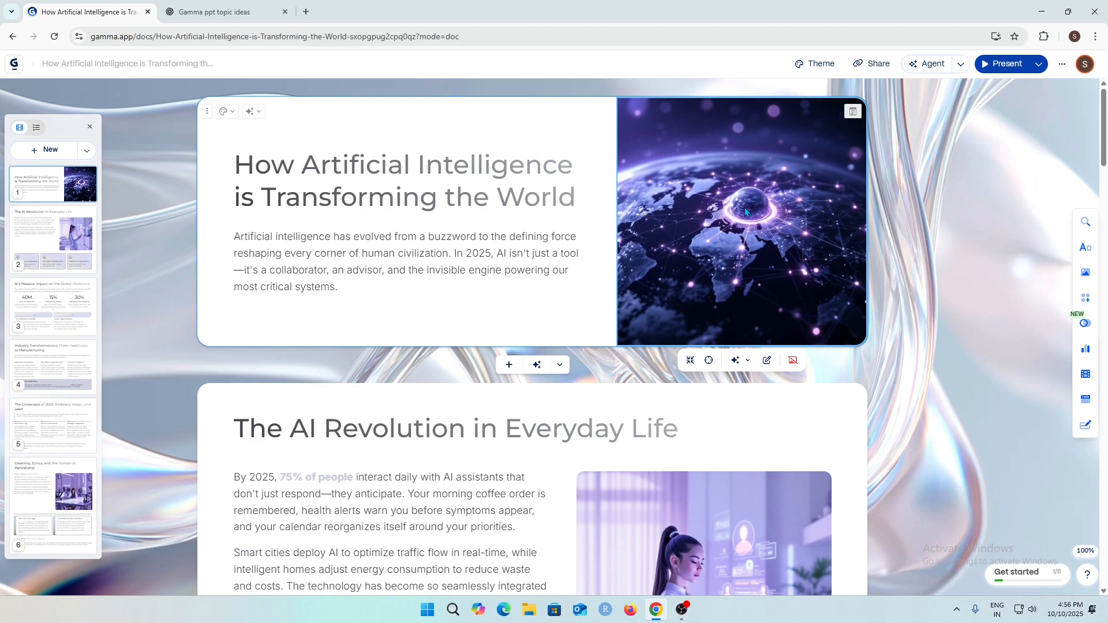
click(735, 360)
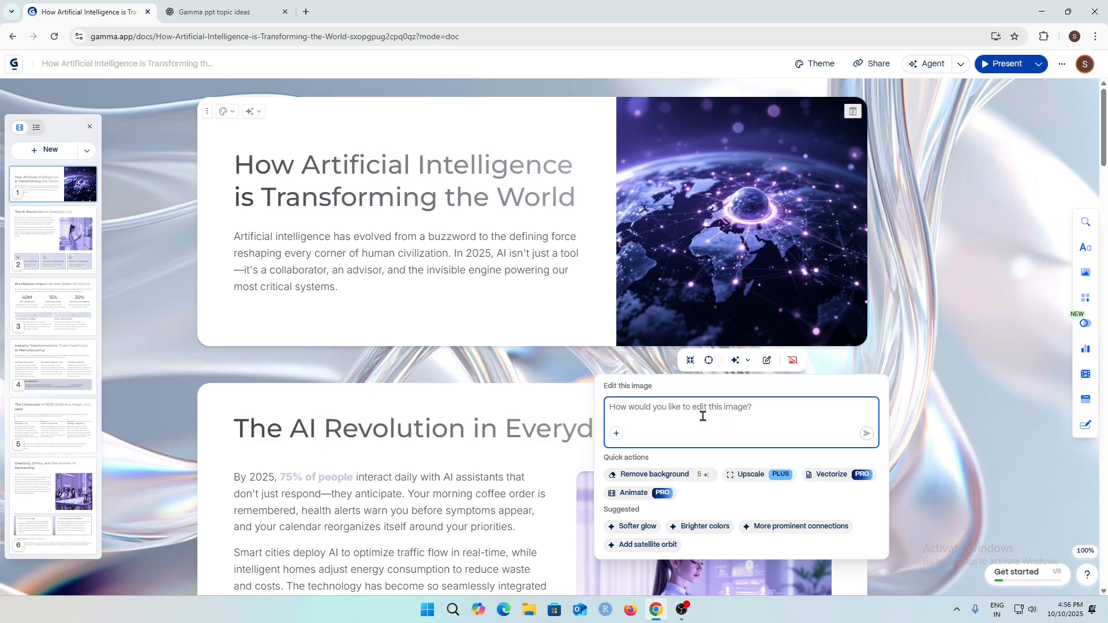
text(c)
text(a)
key(BackSpace)
key(BackSpace)
text(c)
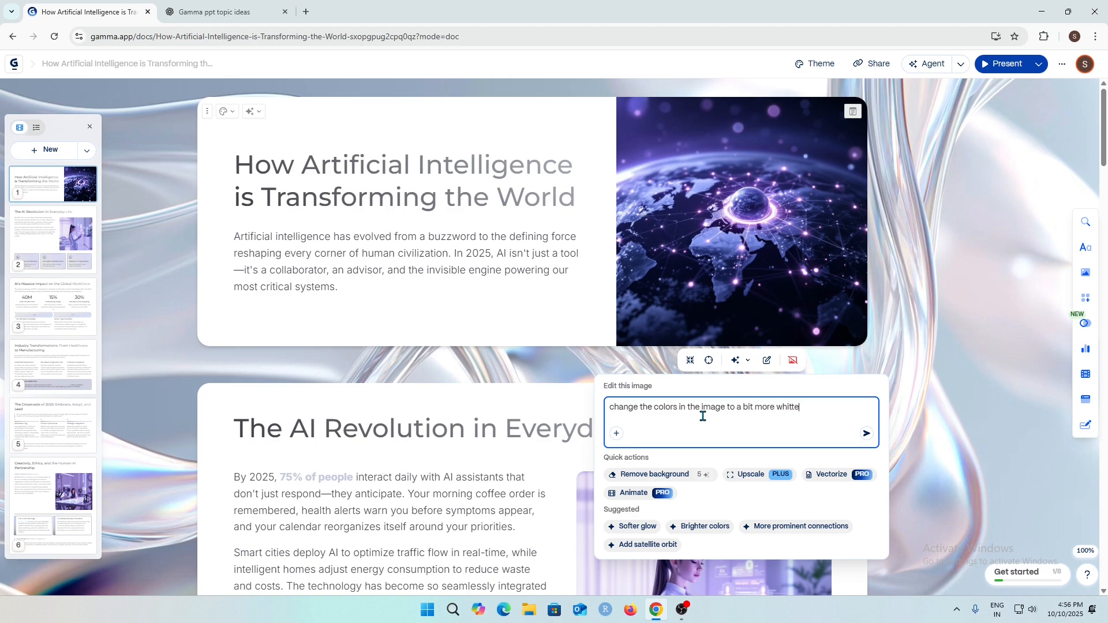
key(BackSpace)
key(BackSpace)
click(866, 434)
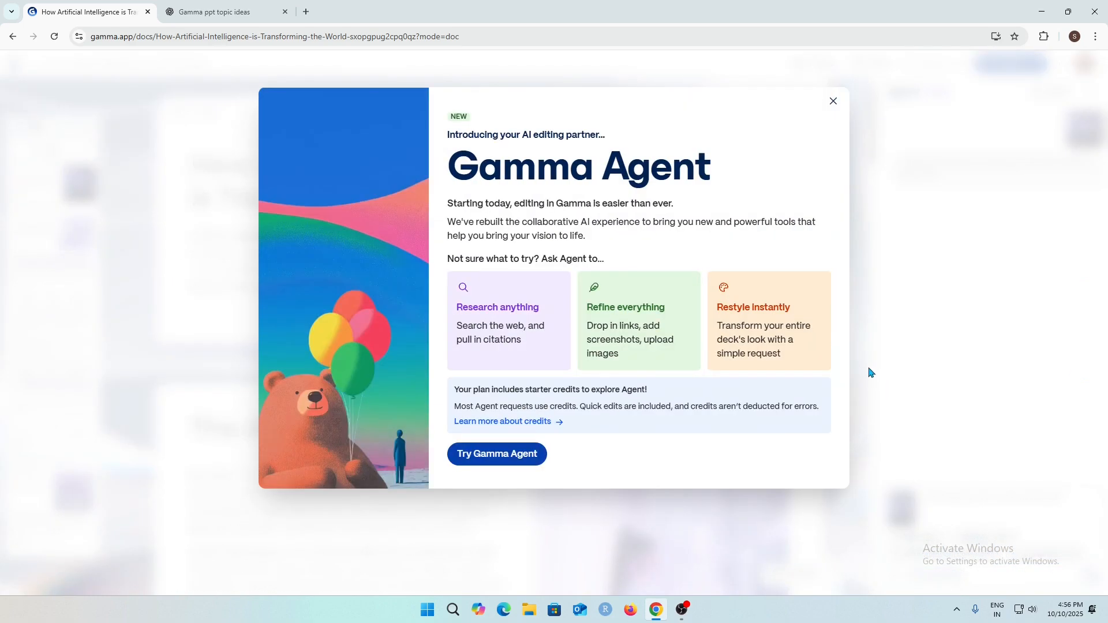
click(834, 102)
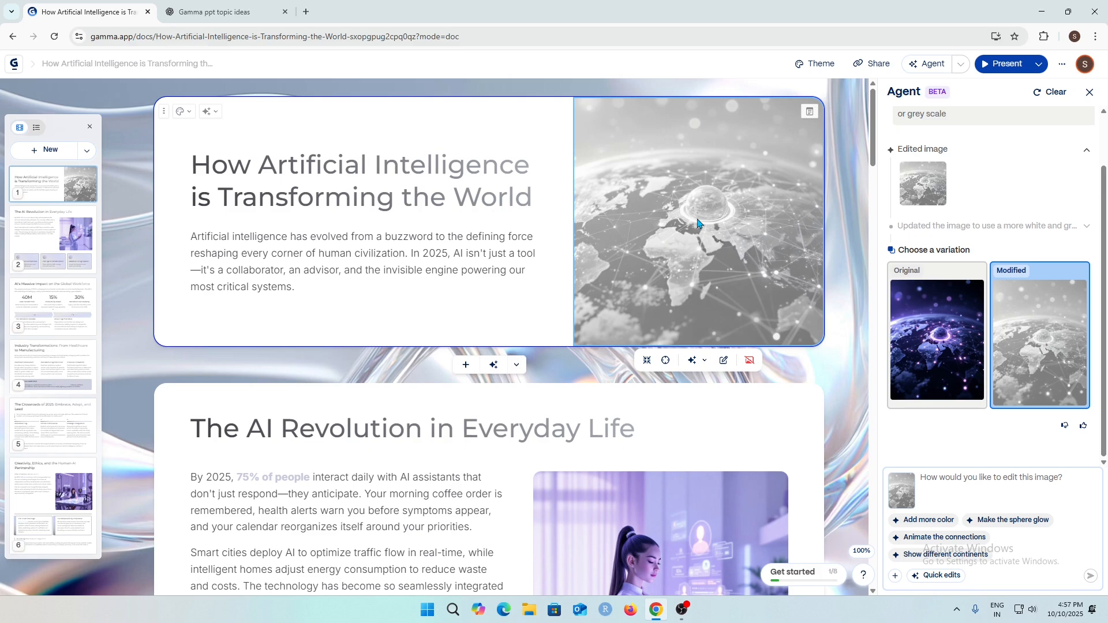
click(951, 346)
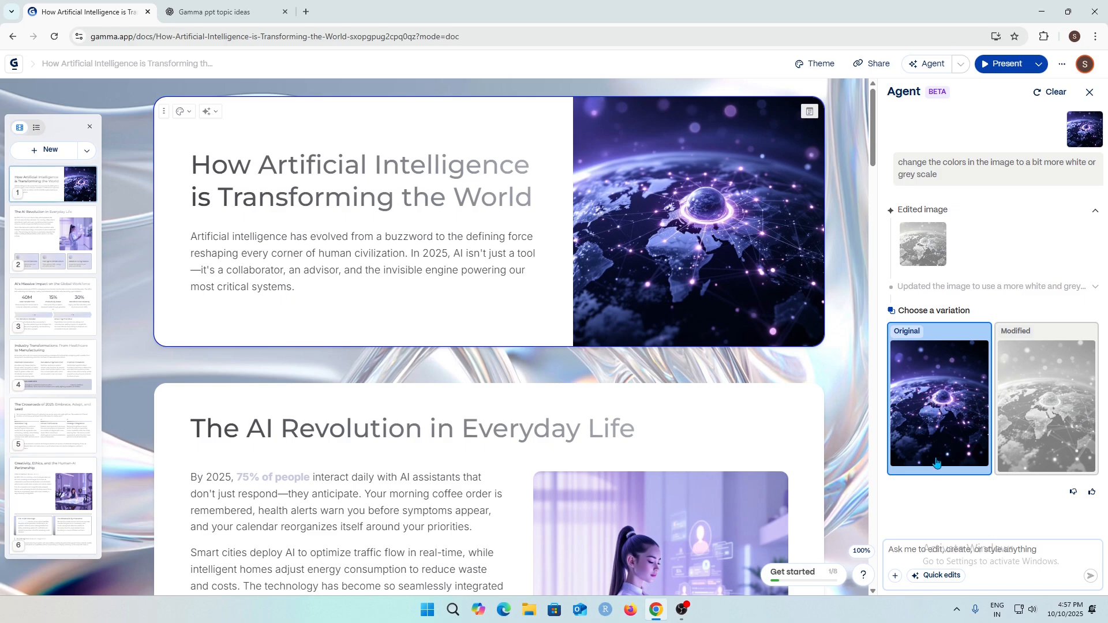
Generate a cinematic Earth image from a pasted prompt in the Agent panel and place it as the title card's image.
click(970, 555)
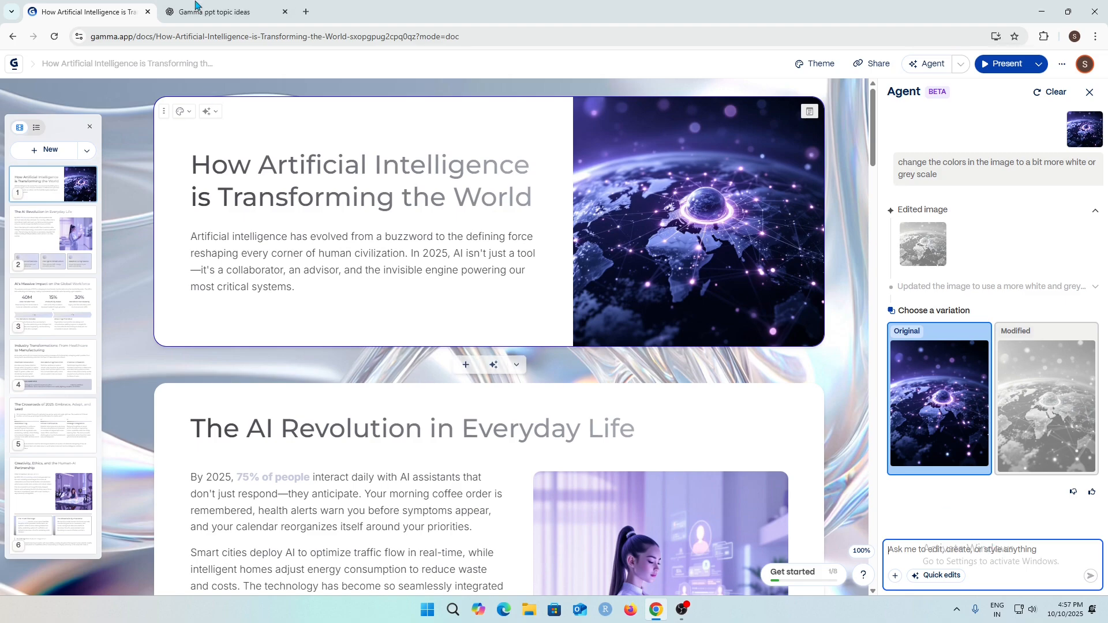
text(Cinematic wide-angle view of Earth being transformed by artificial intelligence — glowing neural networks spreading across continents, futuristic data streams connecting cities, holographic elements and digital circuits blending with nature, soft blue and golden lighting, highly detailed, epic sci-fi atmosphere, symbolizing innovation and global transformation, ultra-realistic, 8K resolution.)
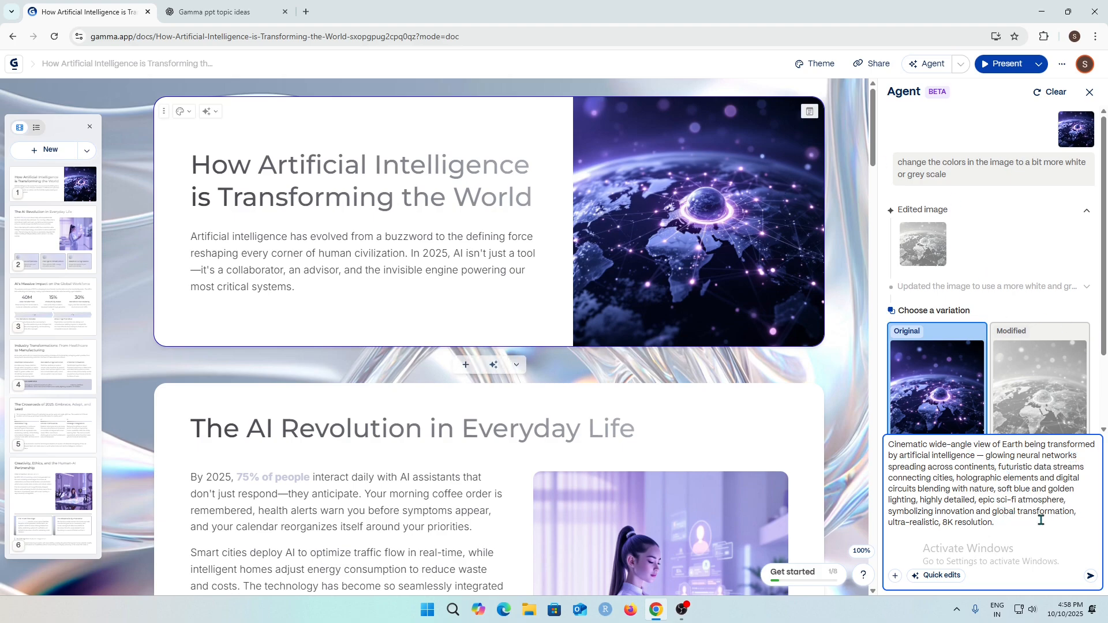
click(1090, 577)
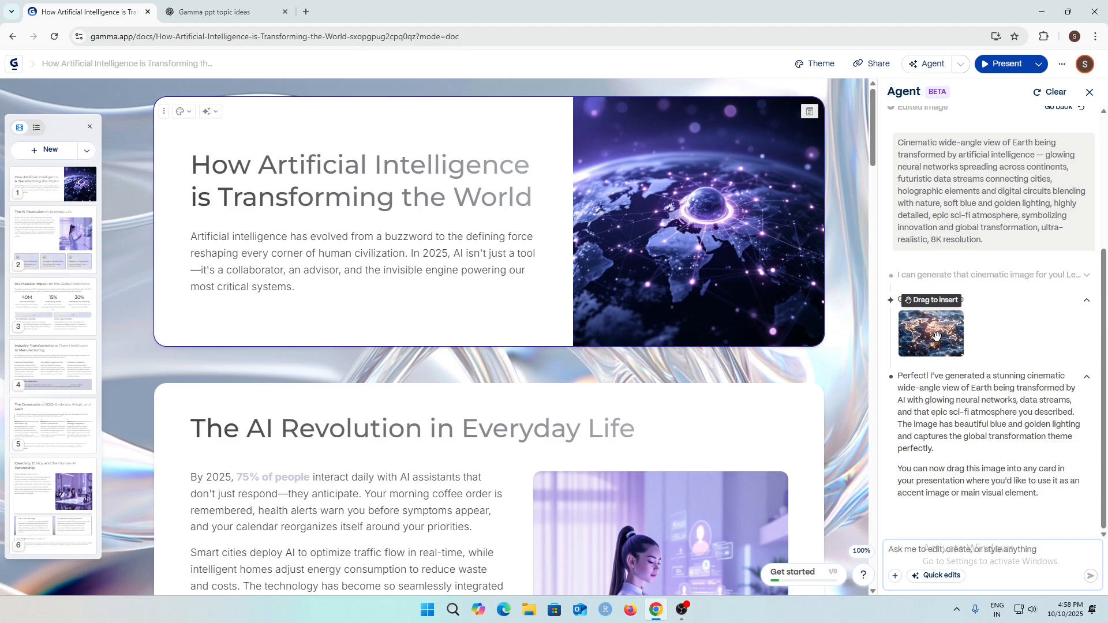
scroll(929, 346, up, 1)
click(924, 412)
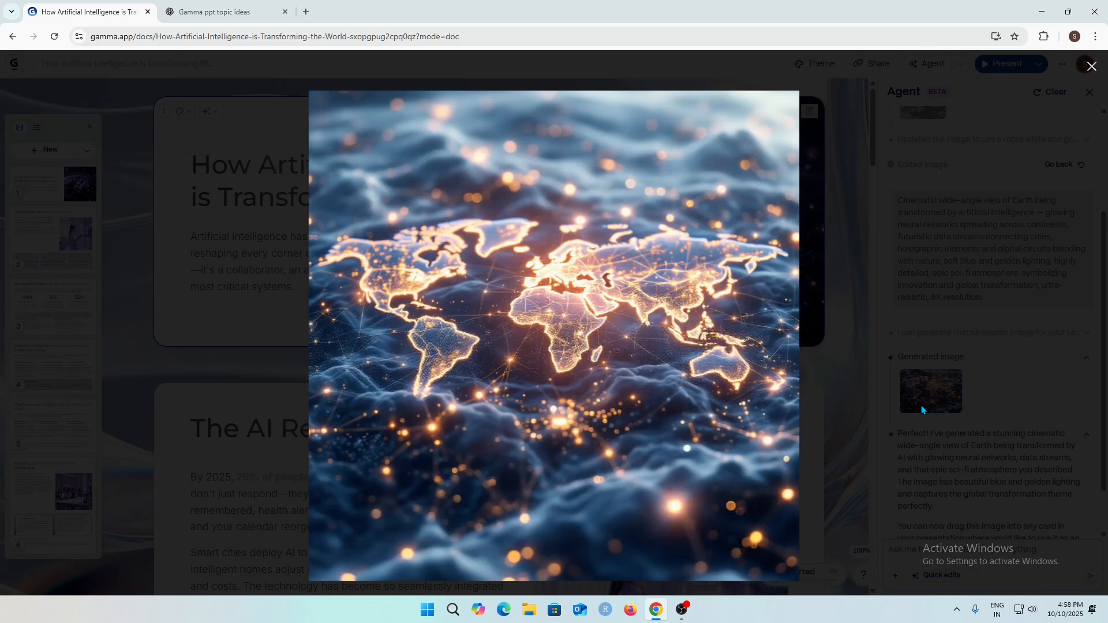
click(1091, 67)
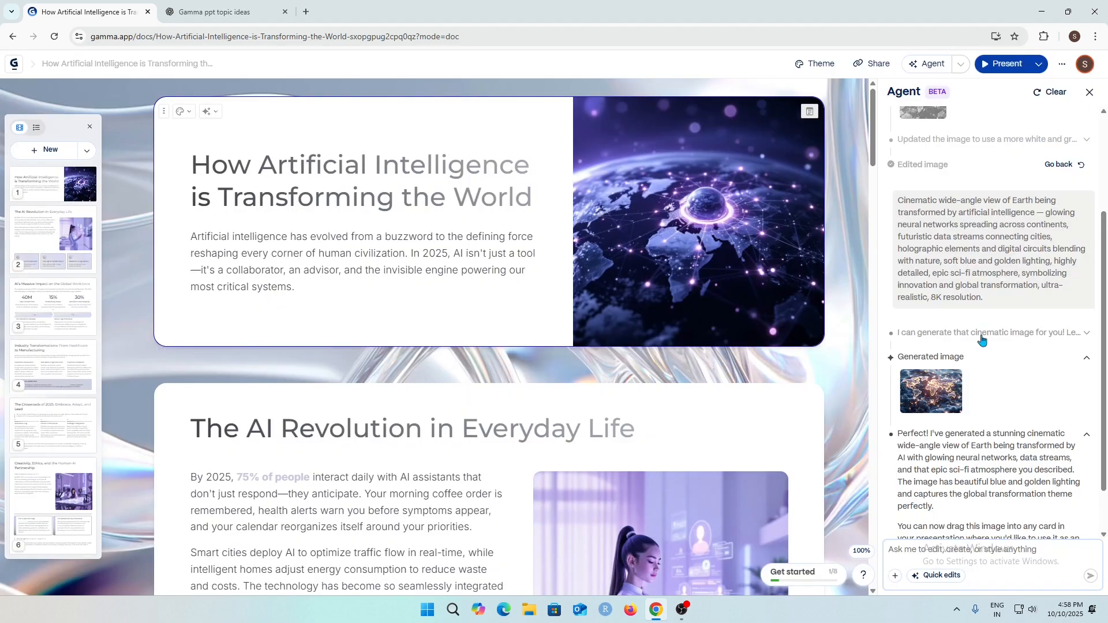
drag(930, 391, 753, 242)
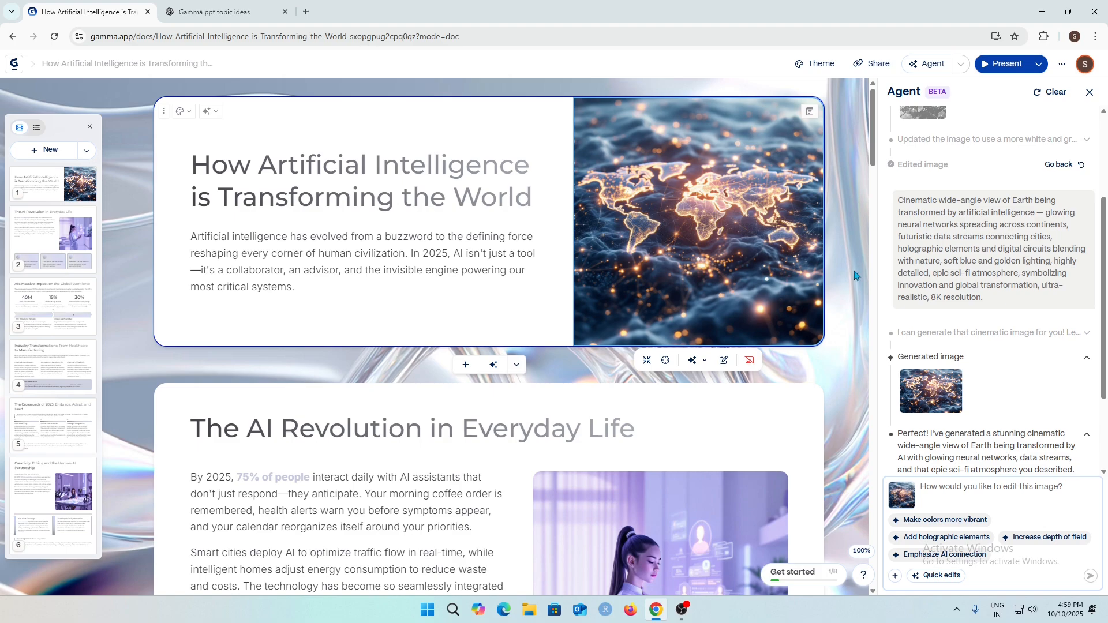
Replace the title card's heading with "However you want!".
scroll(404, 346, down, 1)
scroll(361, 383, up, 1)
click(362, 187)
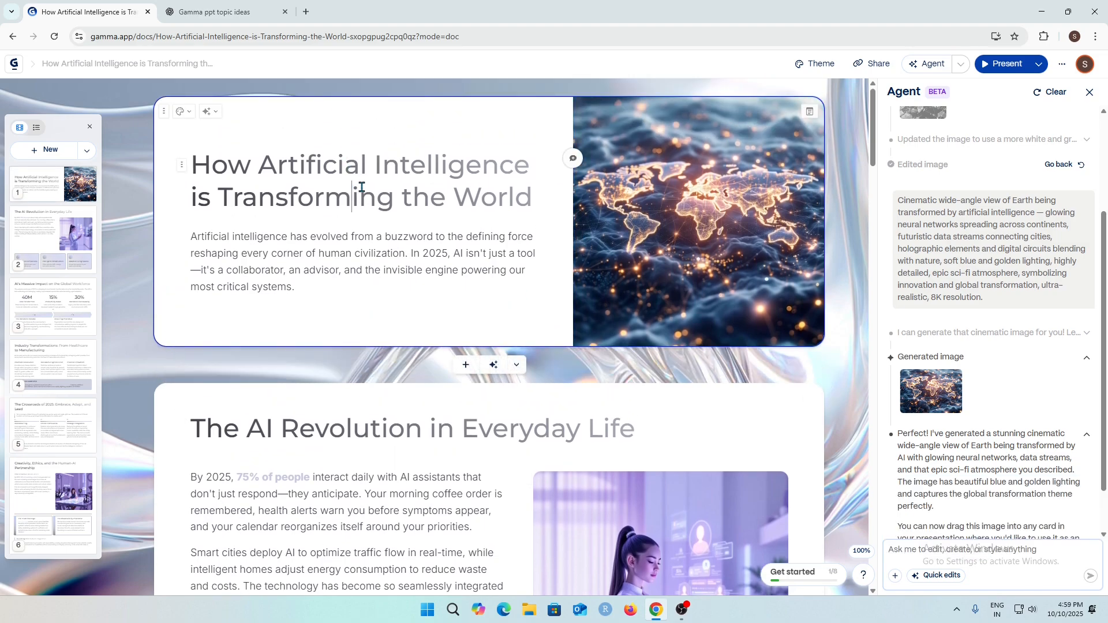
drag(539, 200, 186, 176)
key(BackSpace)
text(h)
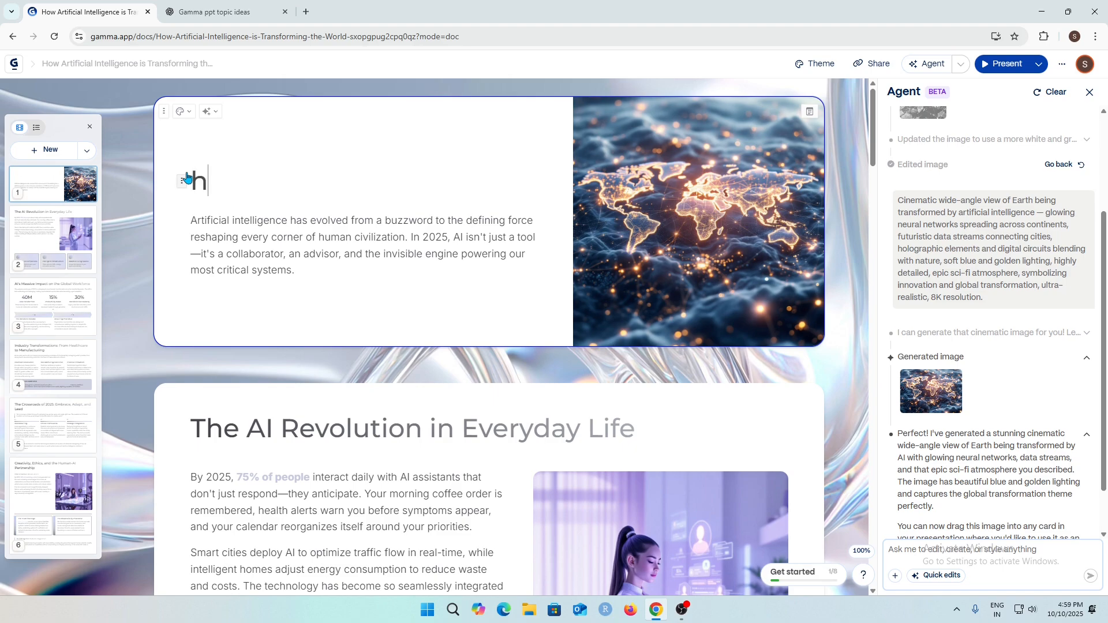
key(BackSpace)
text(However you wnat)
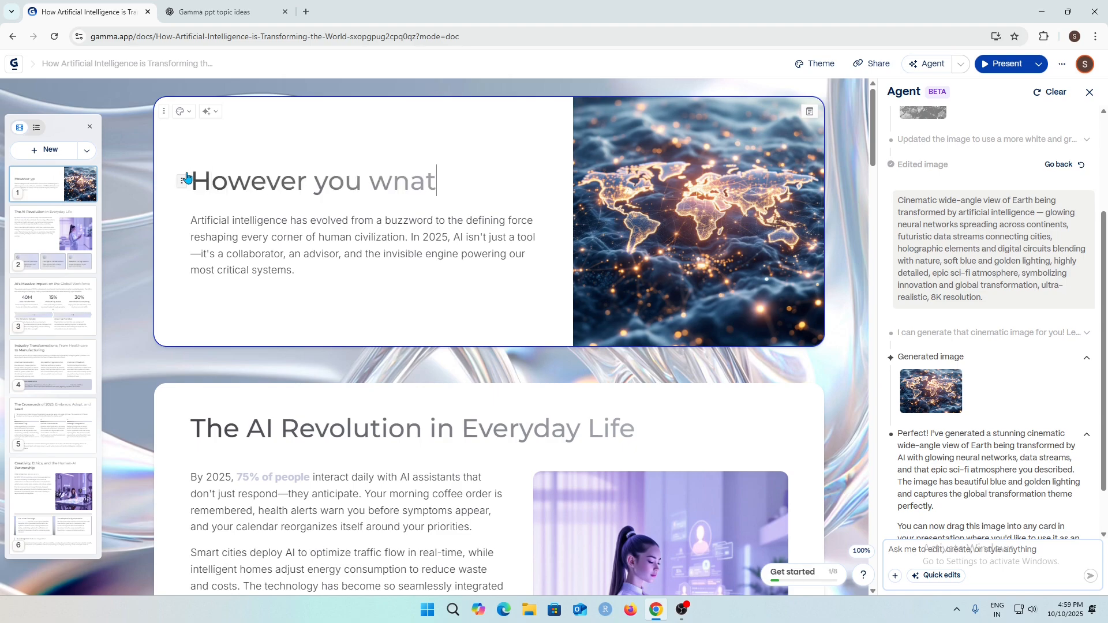
key(BackSpace)
key(BackSpace)
key(BackSpace)
text(ant!)
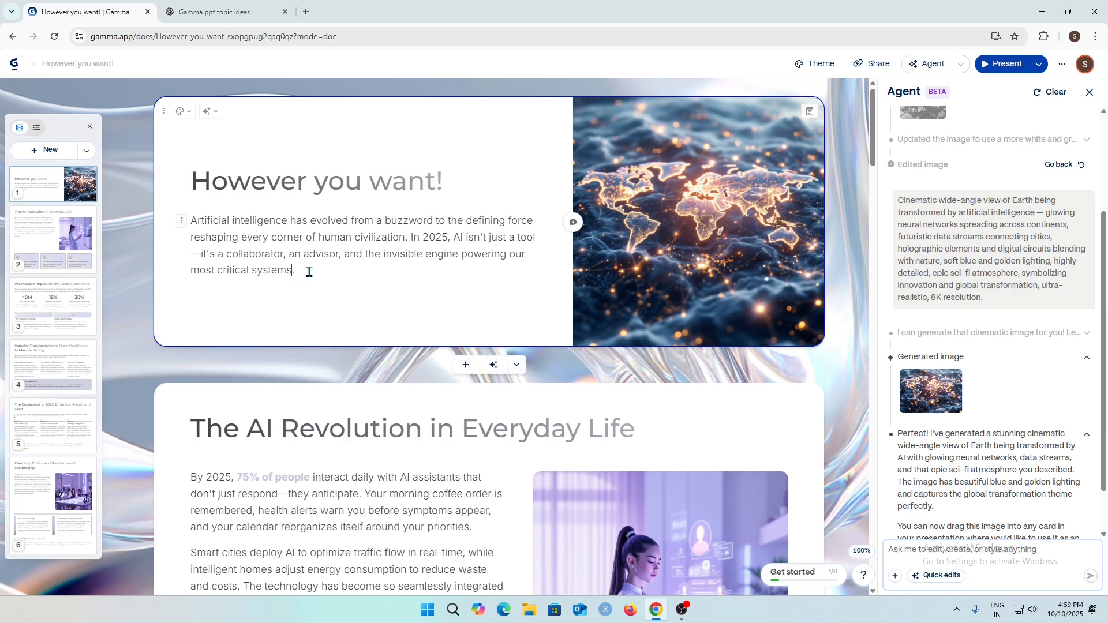
drag(302, 271, 224, 237)
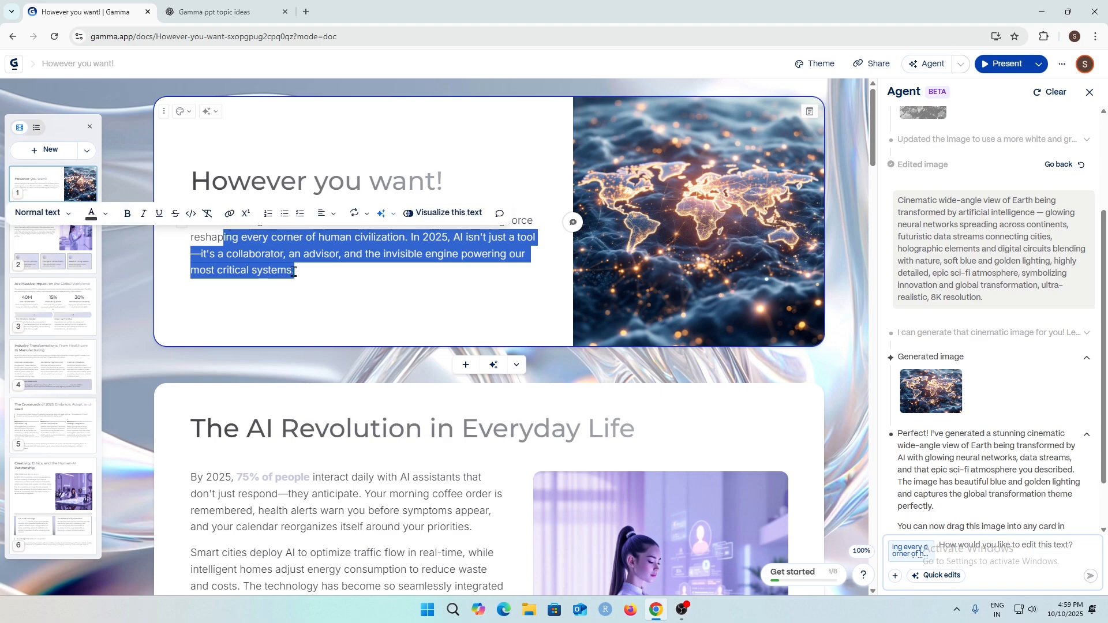
click(307, 274)
drag(307, 273, 242, 237)
click(319, 266)
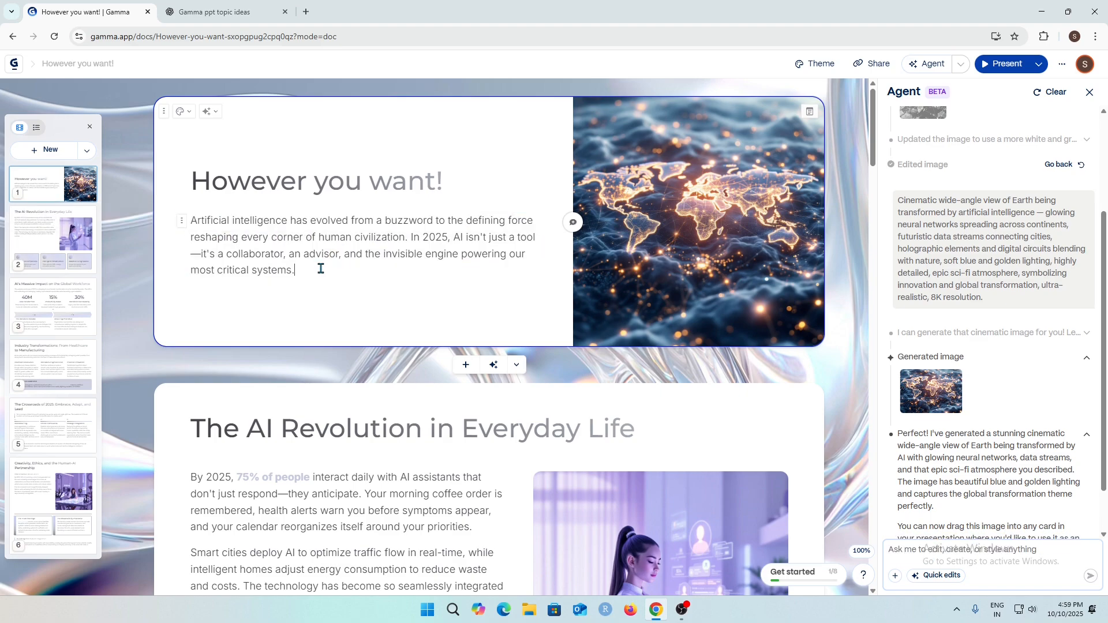
Close the Agent panel.
scroll(347, 266, down, 1)
scroll(347, 266, down, 1)
scroll(441, 186, up, 1)
scroll(420, 215, down, 3)
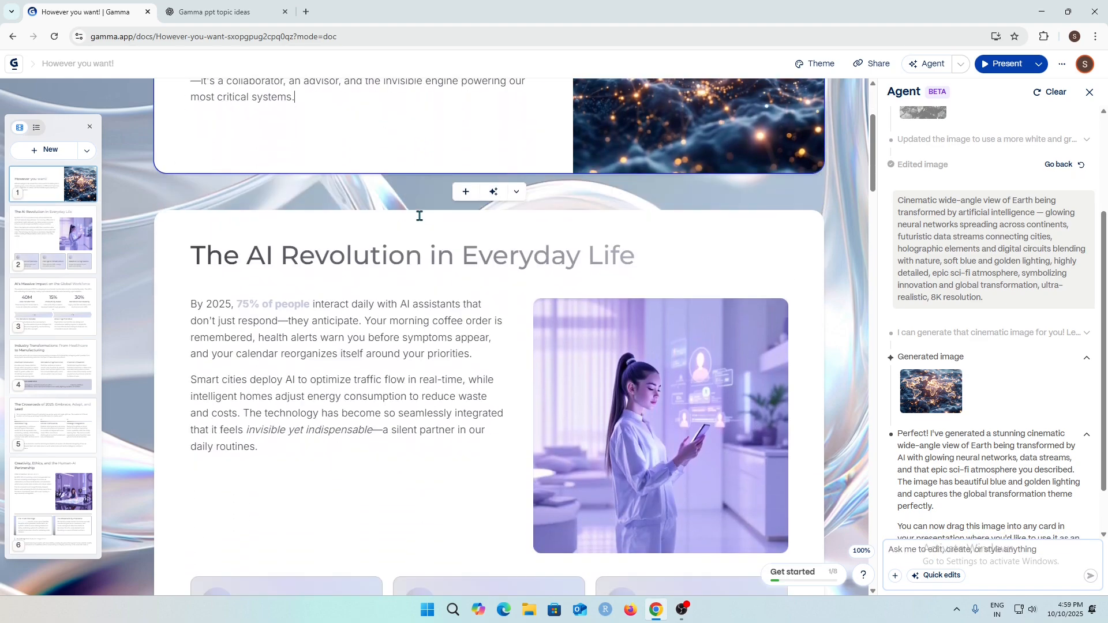
scroll(300, 284, down, 2)
scroll(319, 289, up, 1)
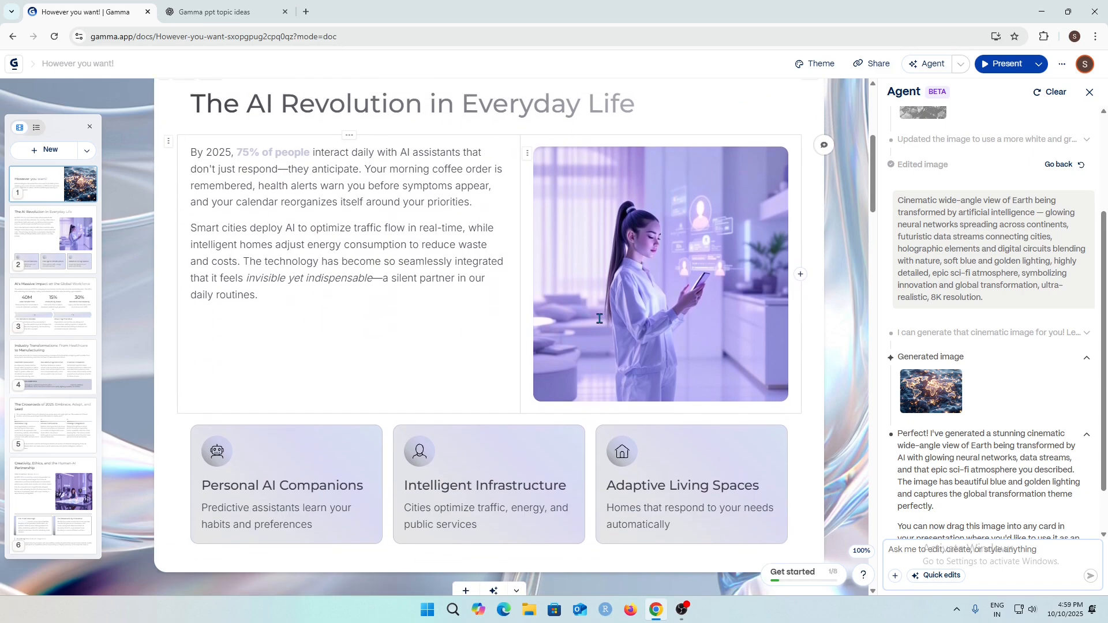
click(1089, 92)
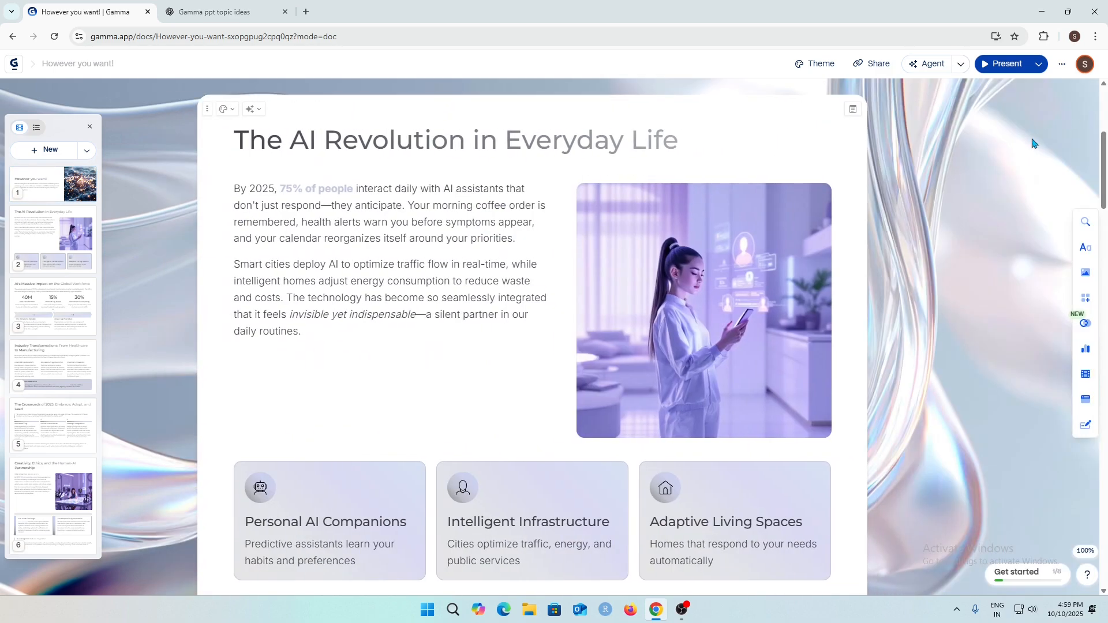
scroll(1038, 260, up, 5)
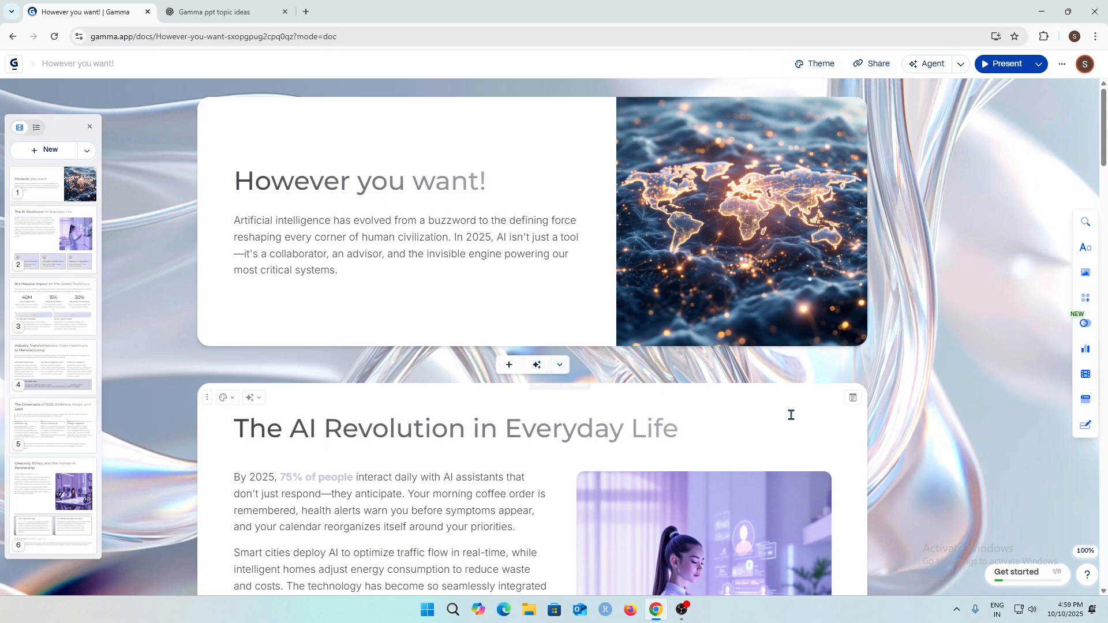
Open the theme panel and browse the available themes.
click(818, 69)
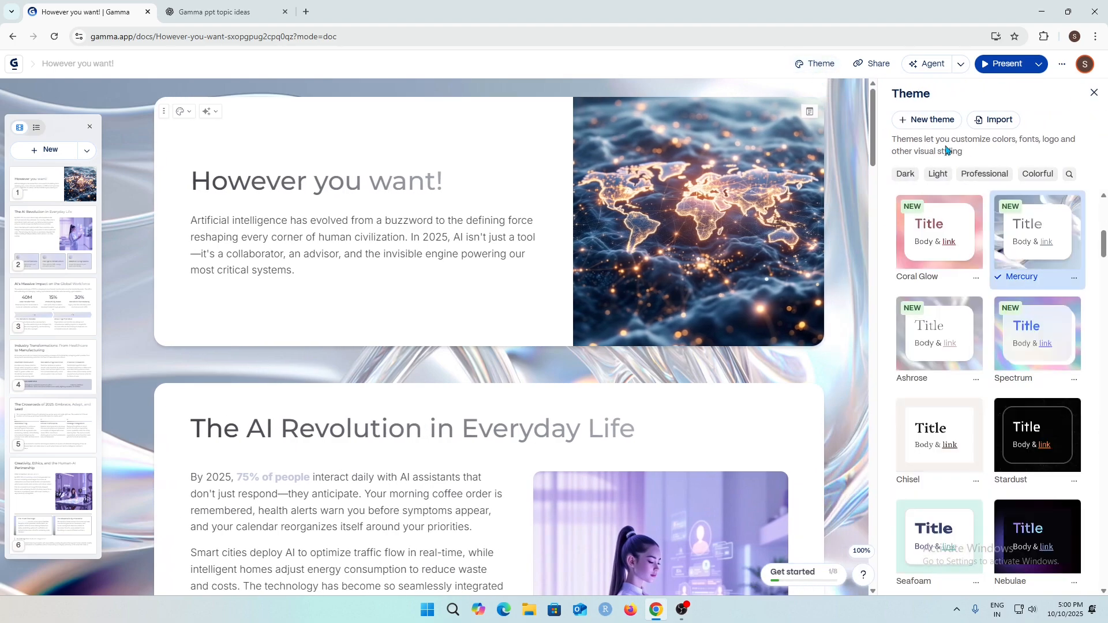
mouse_move(1071, 269)
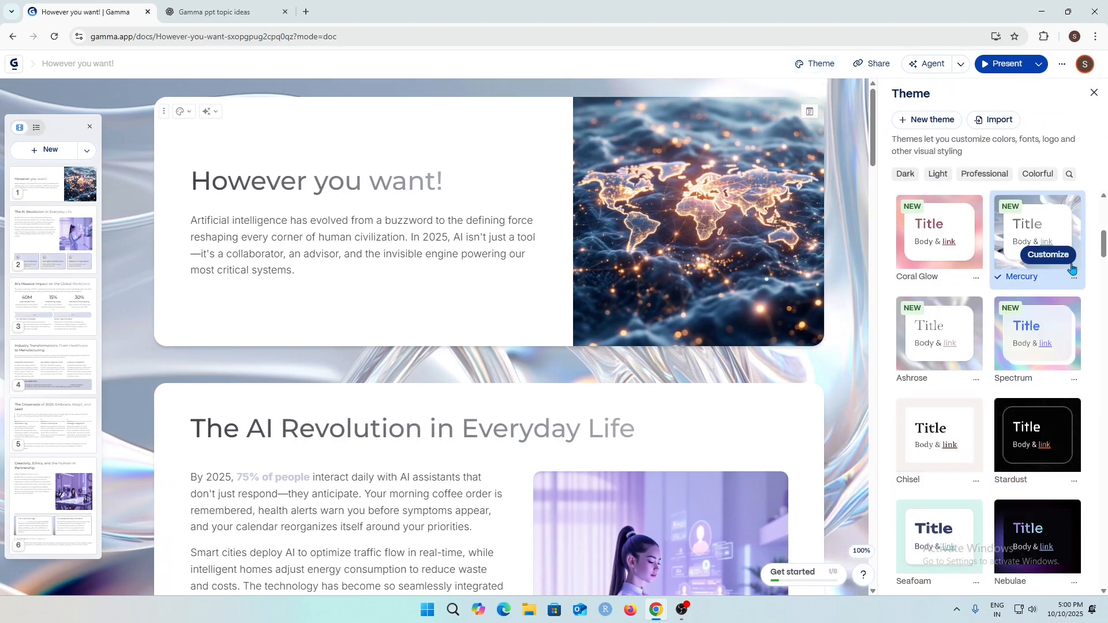
scroll(1064, 277, down, 1)
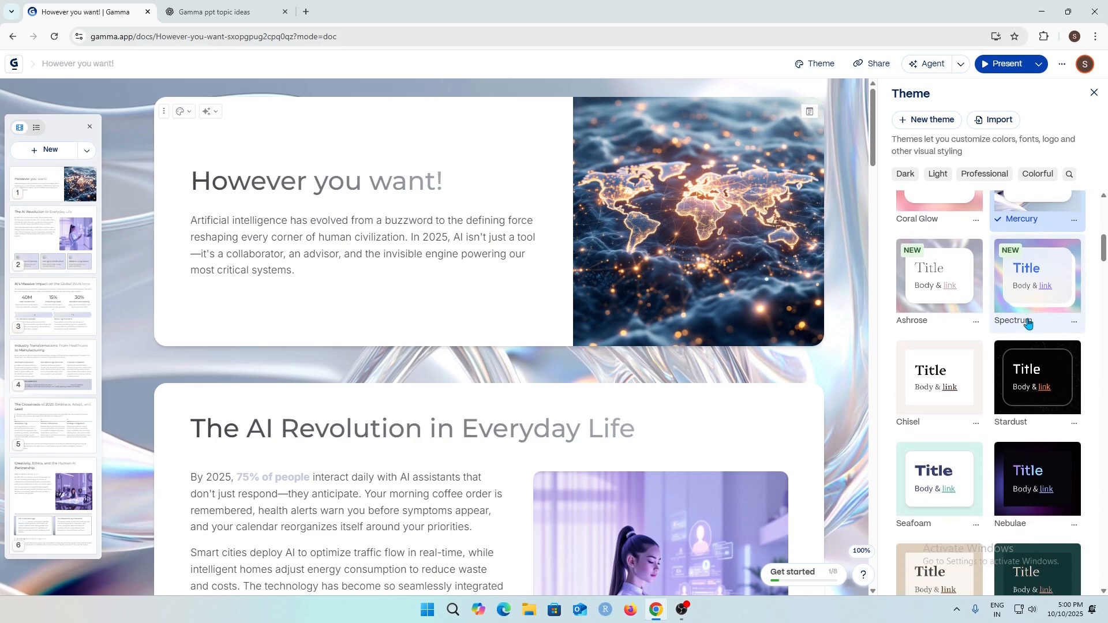
scroll(1027, 324, down, 2)
scroll(1022, 347, up, 6)
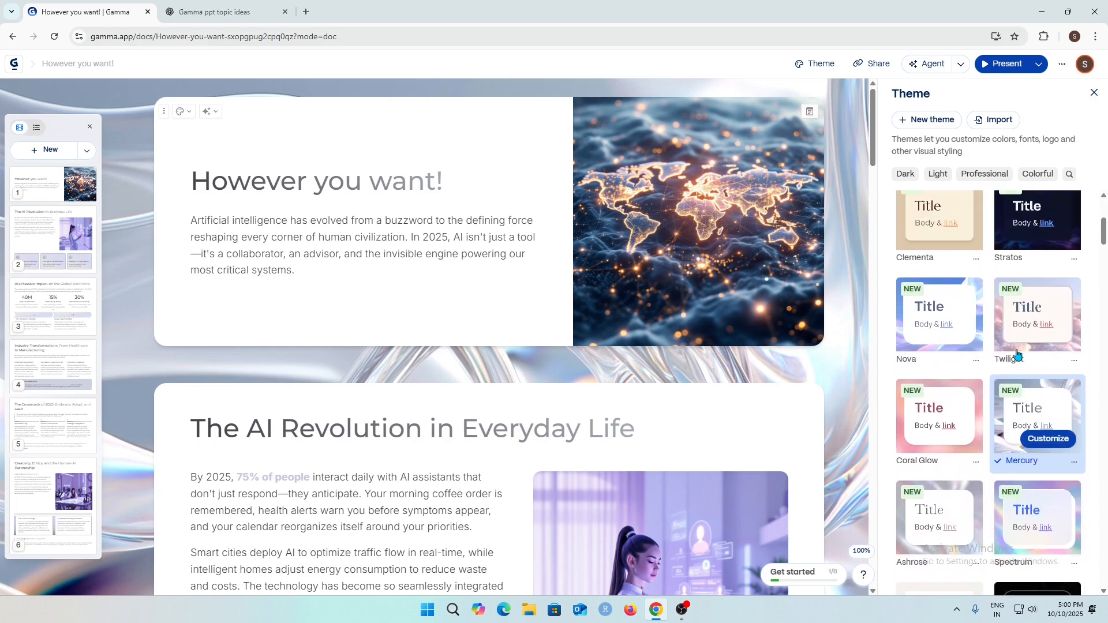
scroll(1018, 354, up, 2)
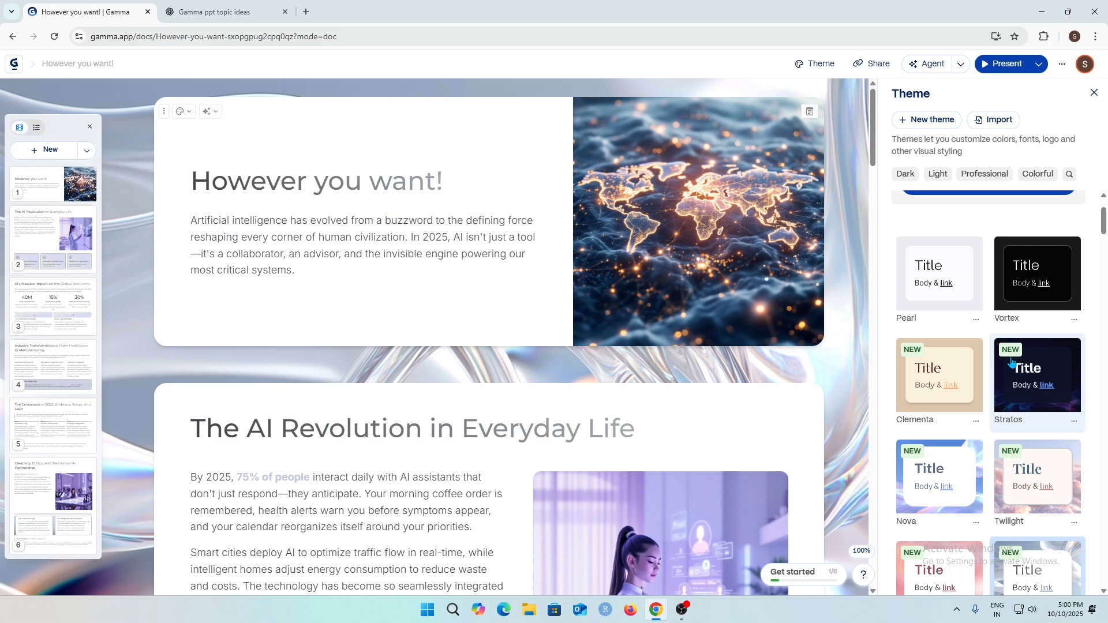
scroll(1011, 363, up, 2)
scroll(1010, 363, down, 12)
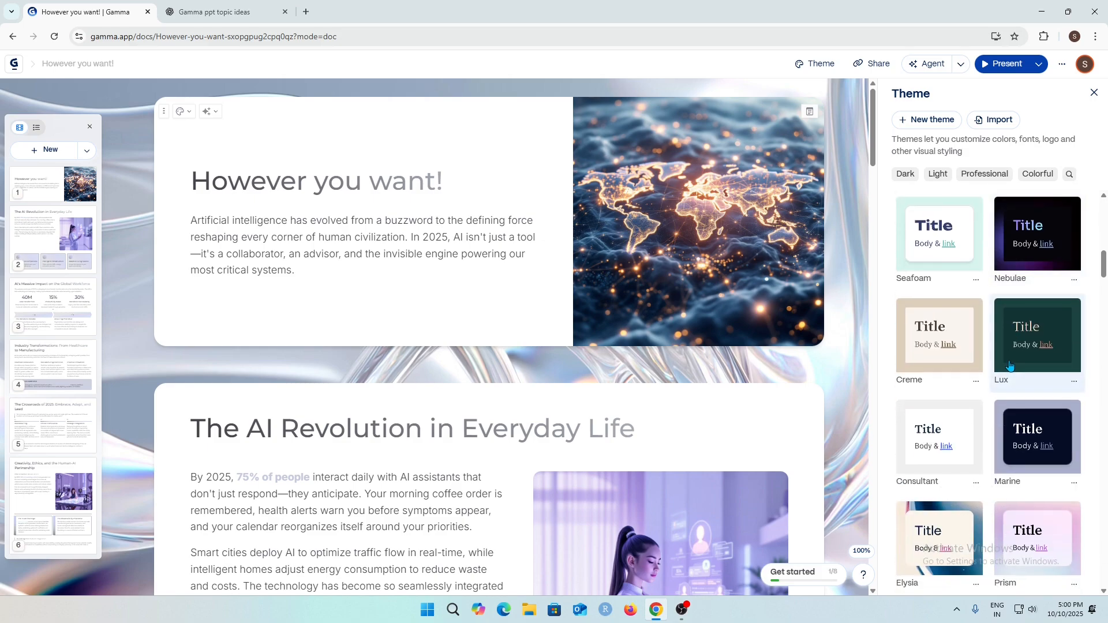
Apply the Velvet Tides theme to the presentation and close the theme panel.
scroll(1009, 366, down, 6)
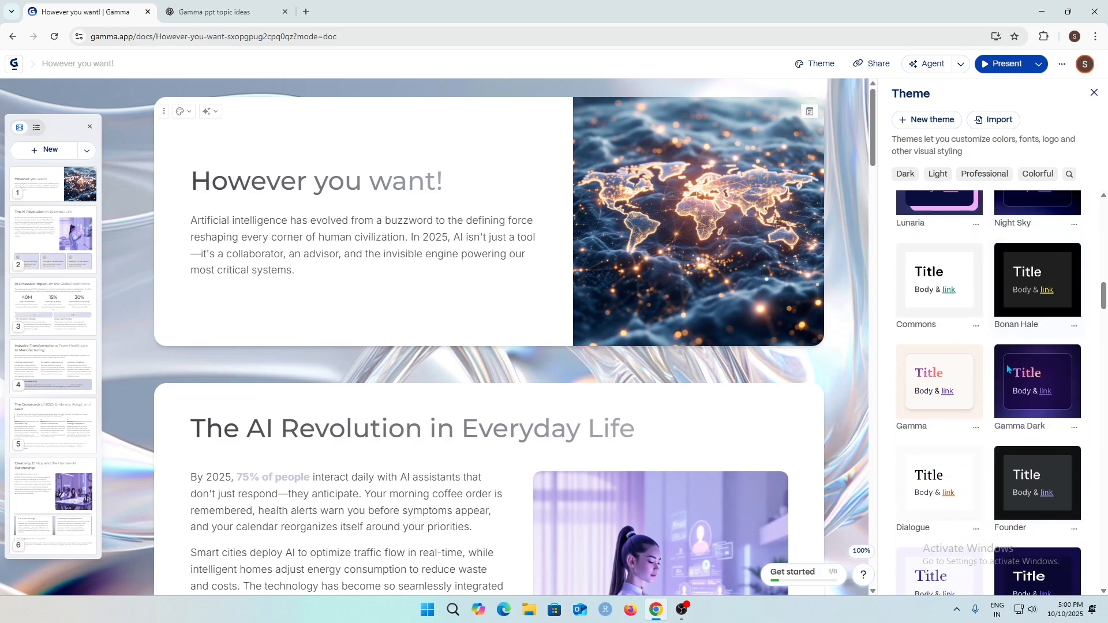
scroll(1008, 369, down, 10)
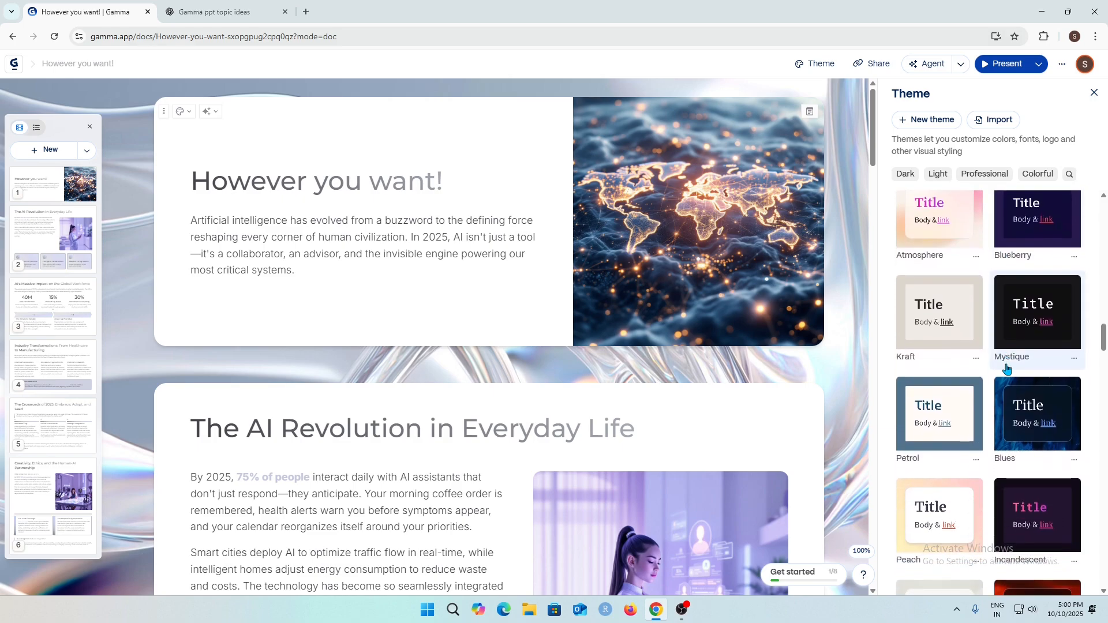
scroll(1006, 368, down, 3)
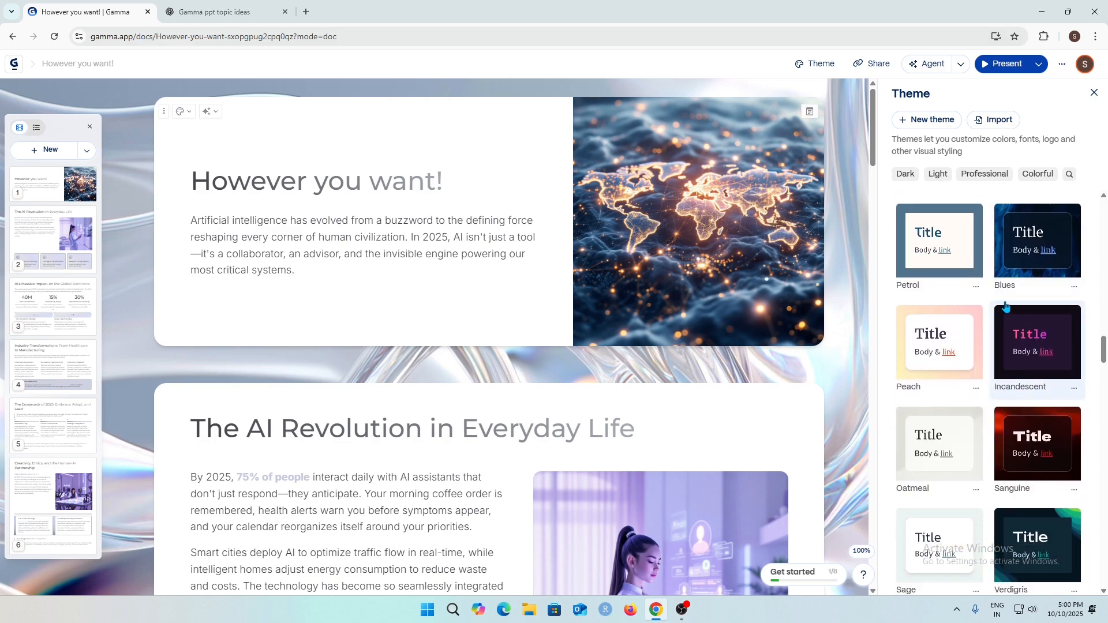
scroll(1041, 383, down, 5)
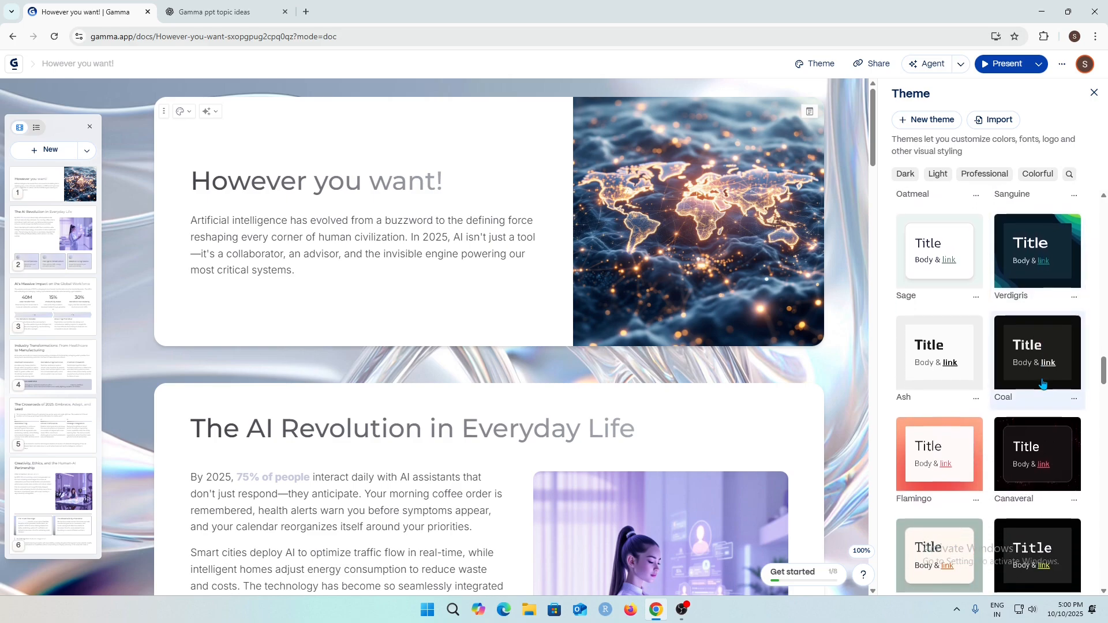
scroll(1042, 383, down, 11)
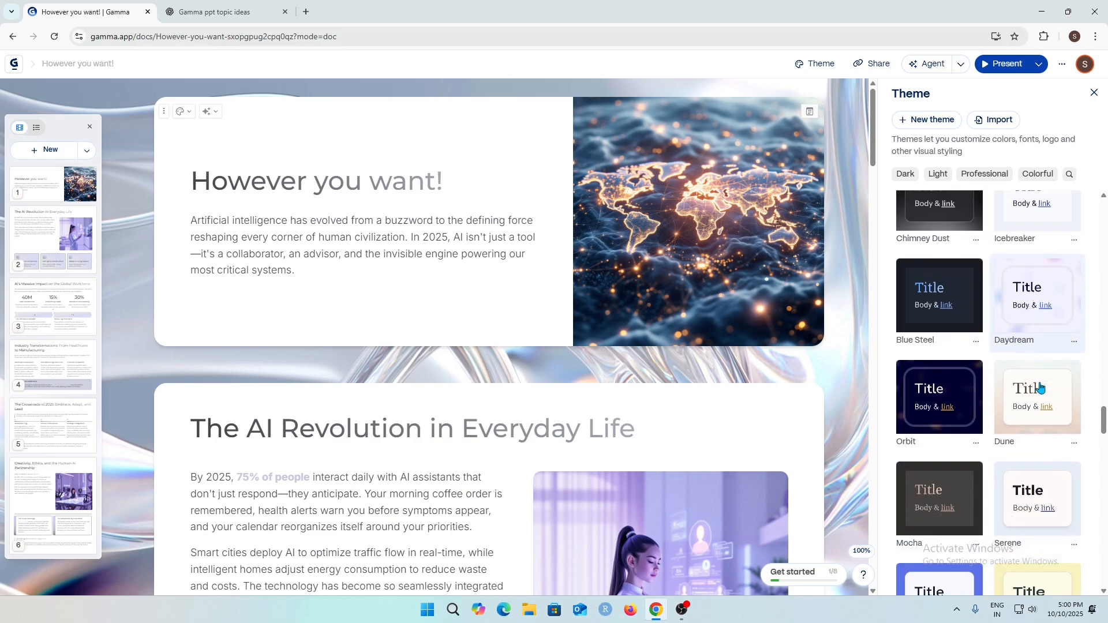
scroll(1040, 387, down, 6)
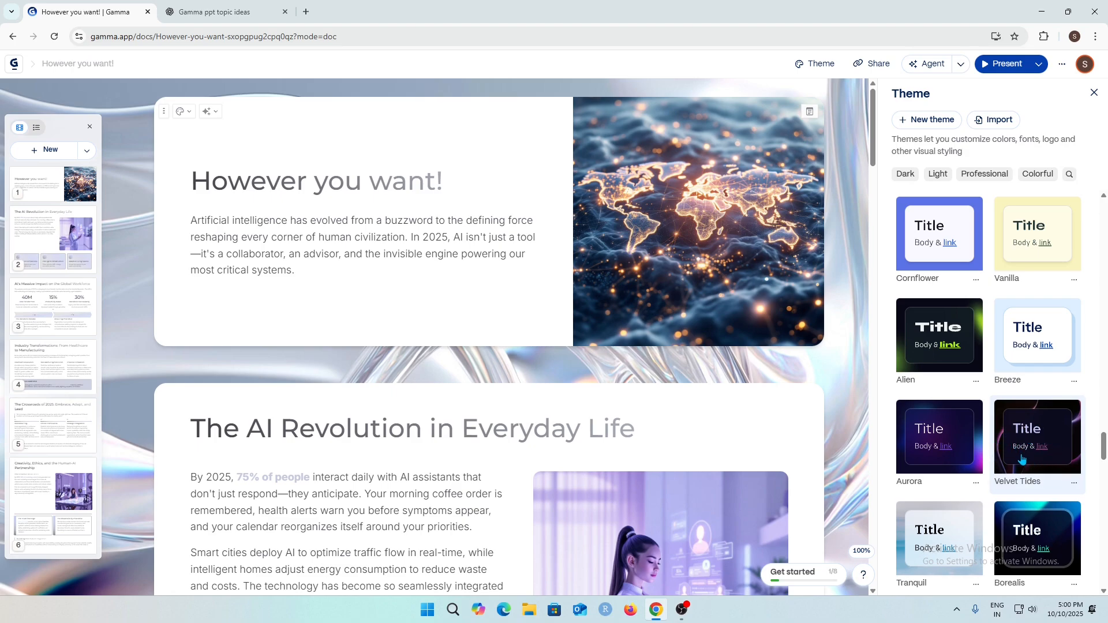
click(1022, 459)
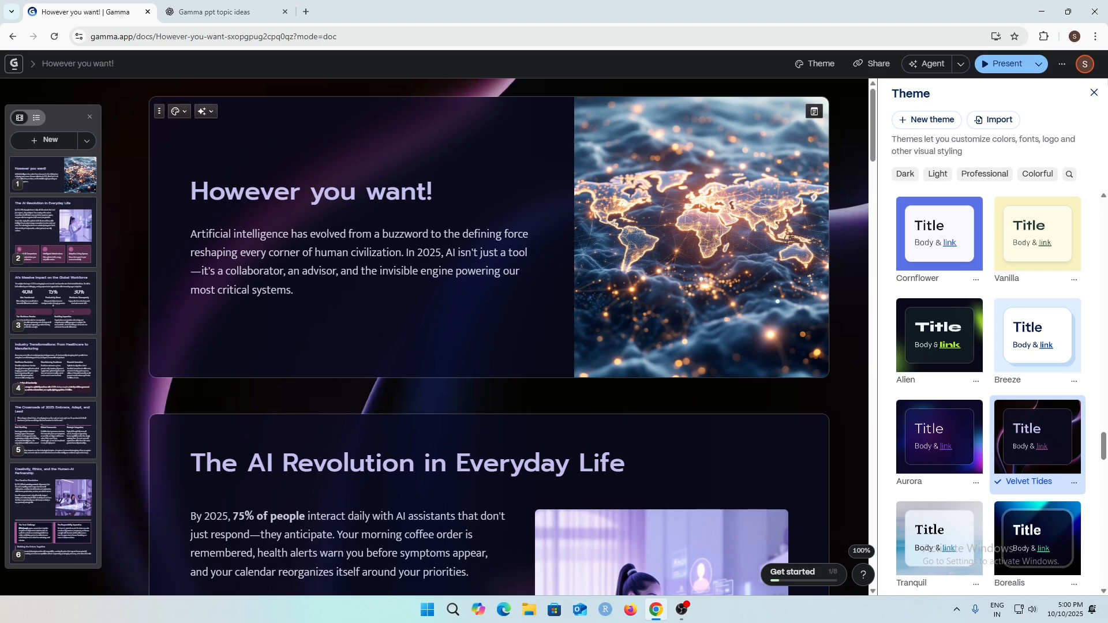
click(1093, 92)
Scroll through the cards to review how the presentation looks with the new theme.
scroll(979, 329, down, 10)
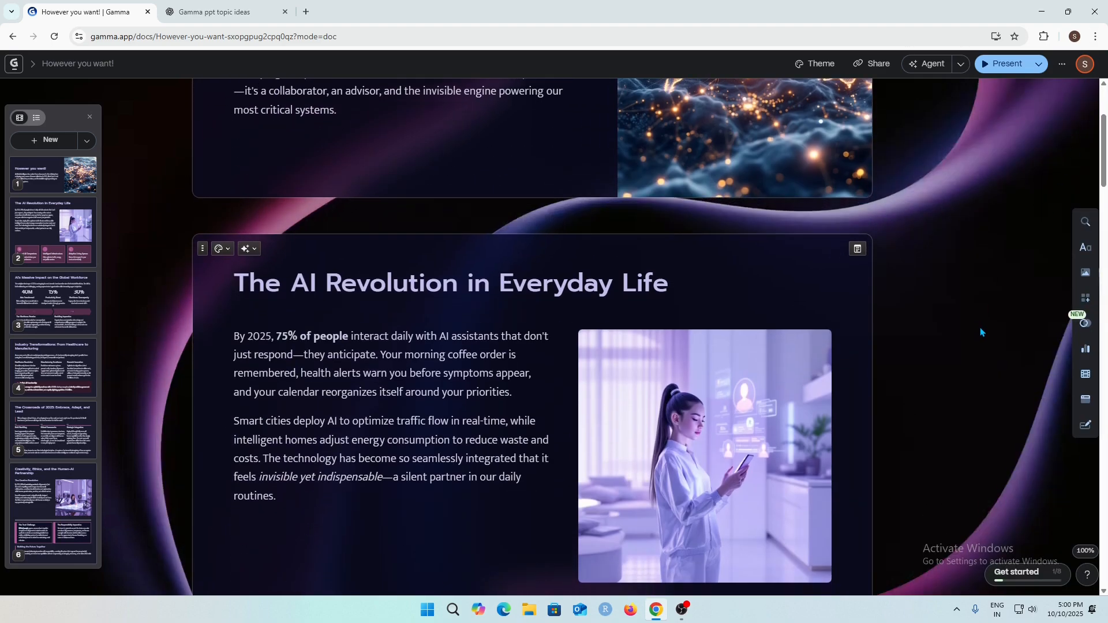
scroll(898, 341, down, 15)
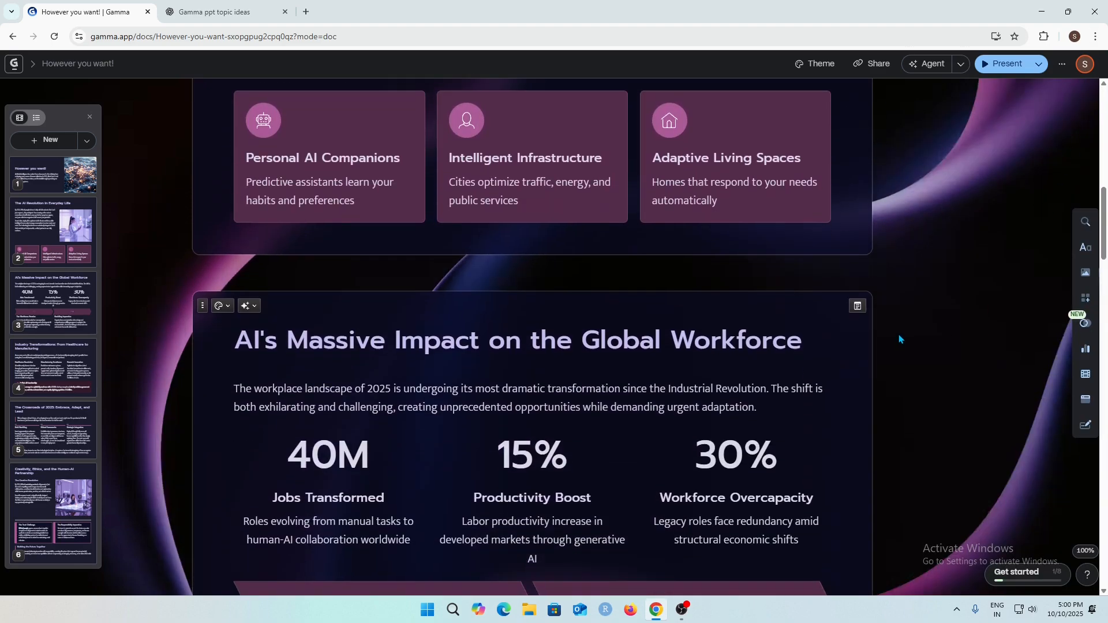
scroll(898, 340, down, 11)
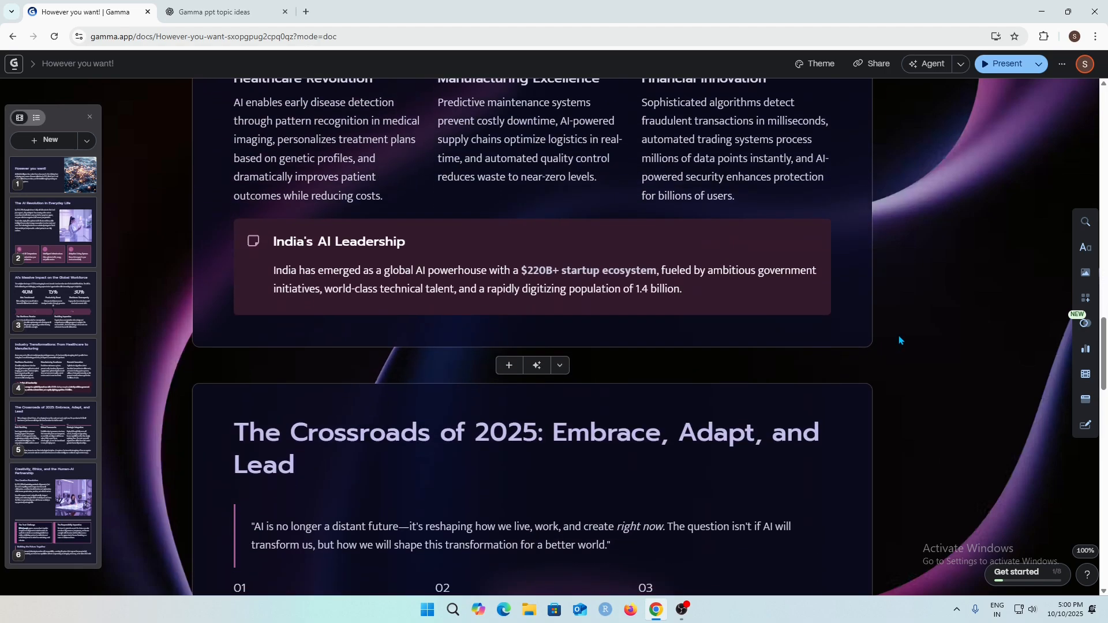
scroll(901, 337, down, 5)
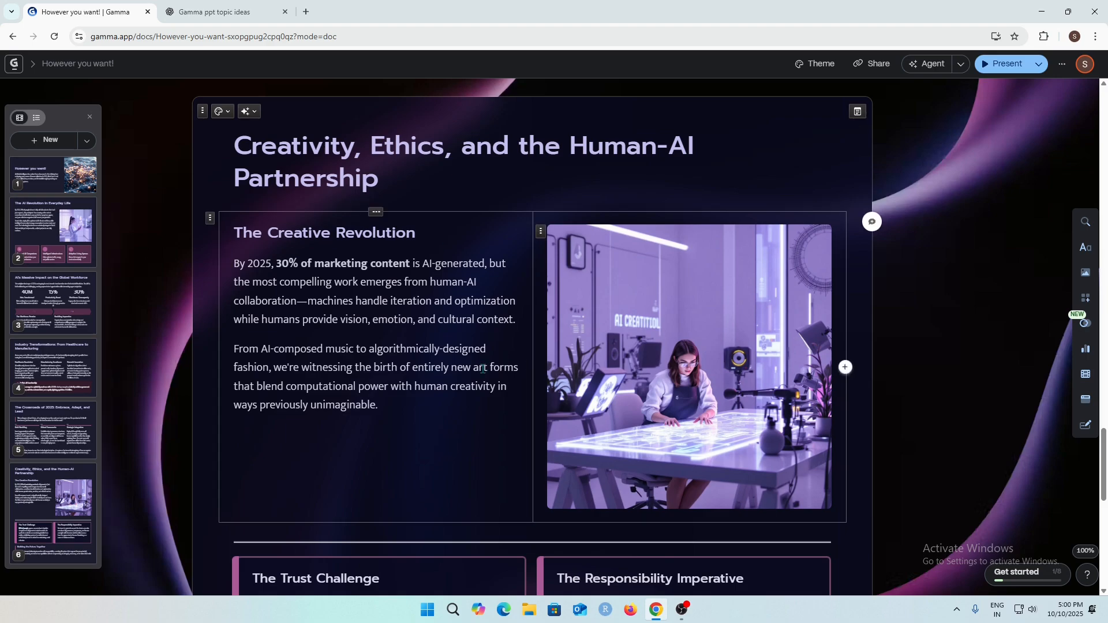
scroll(663, 271, down, 4)
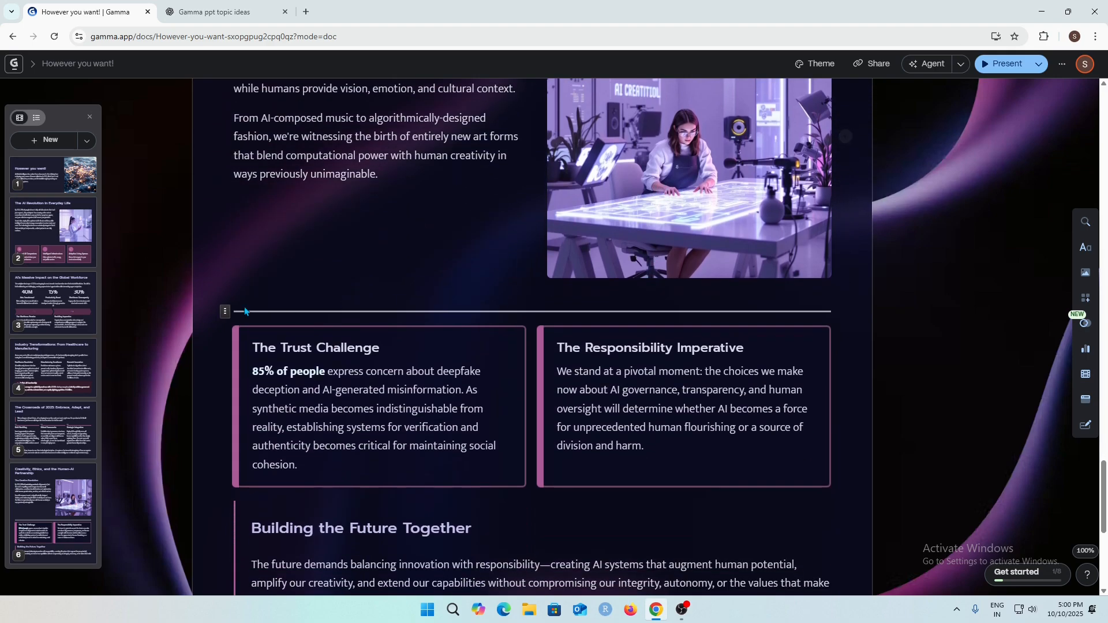